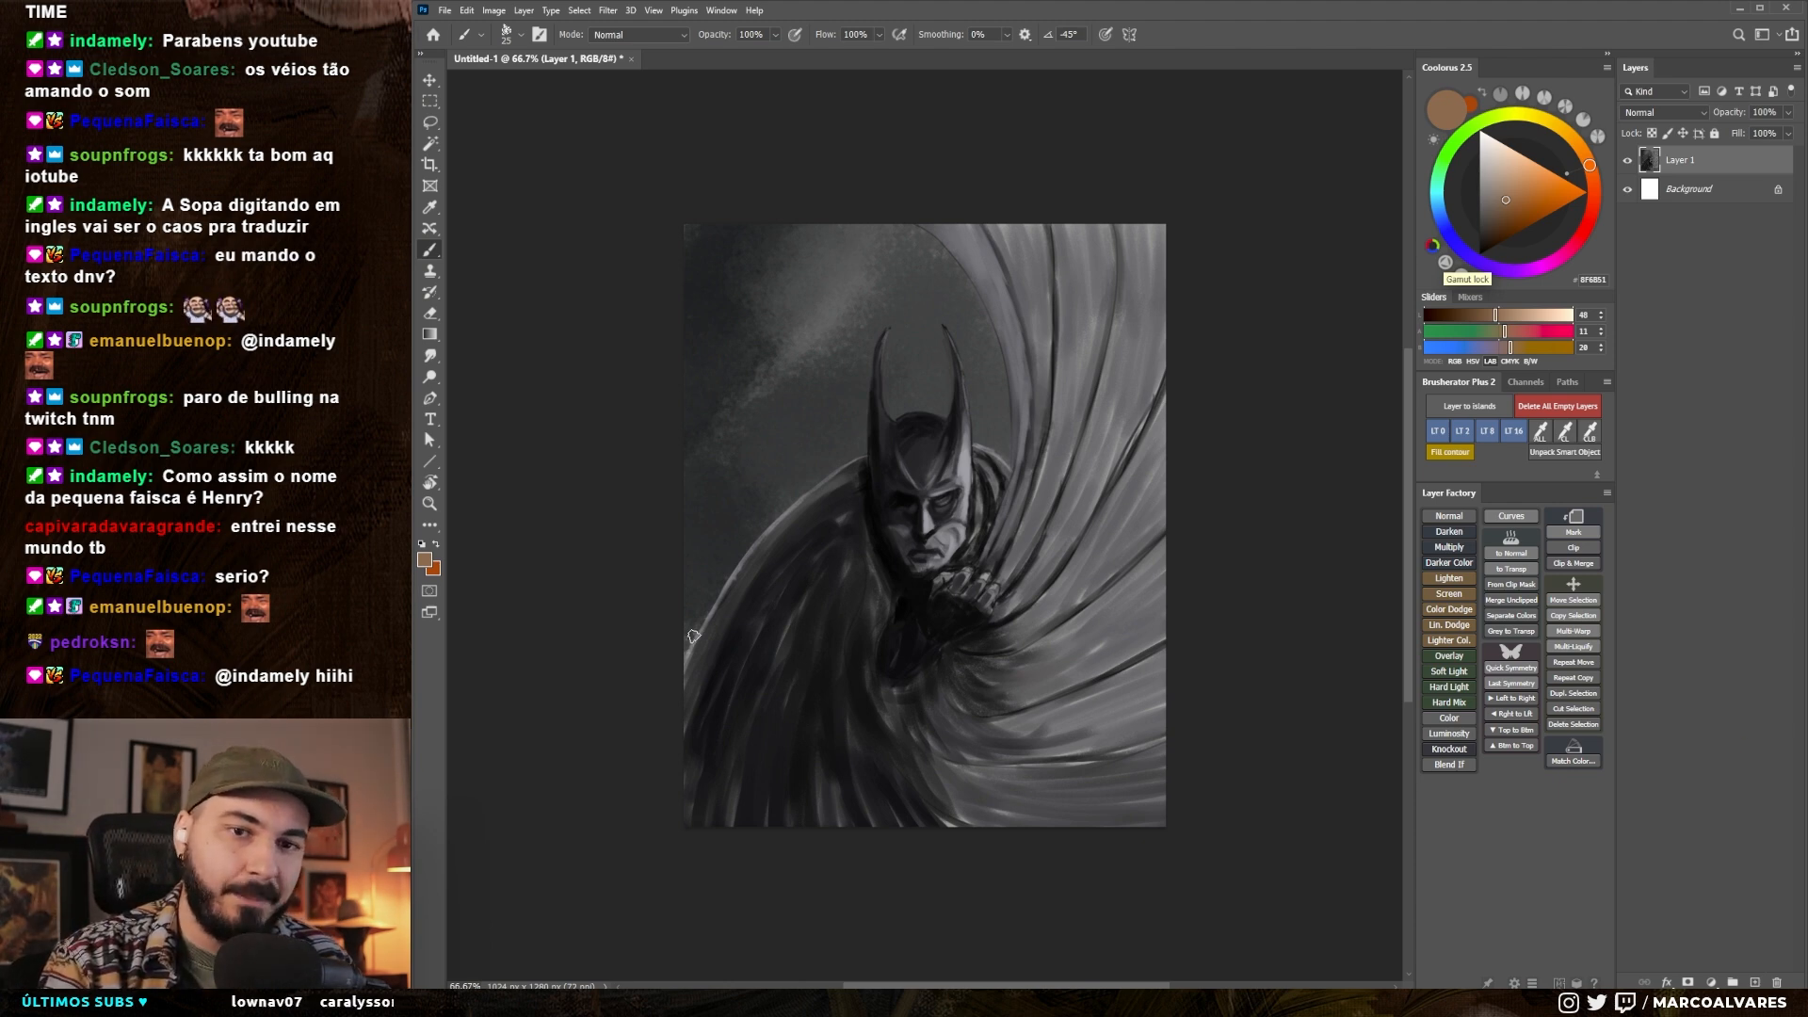
- Move the ArtStation browser window off this screen to clear the view of the Batman painting
scroll(787, 609, "up", 3)
left_click_drag(1390, 489, 1372, 529)
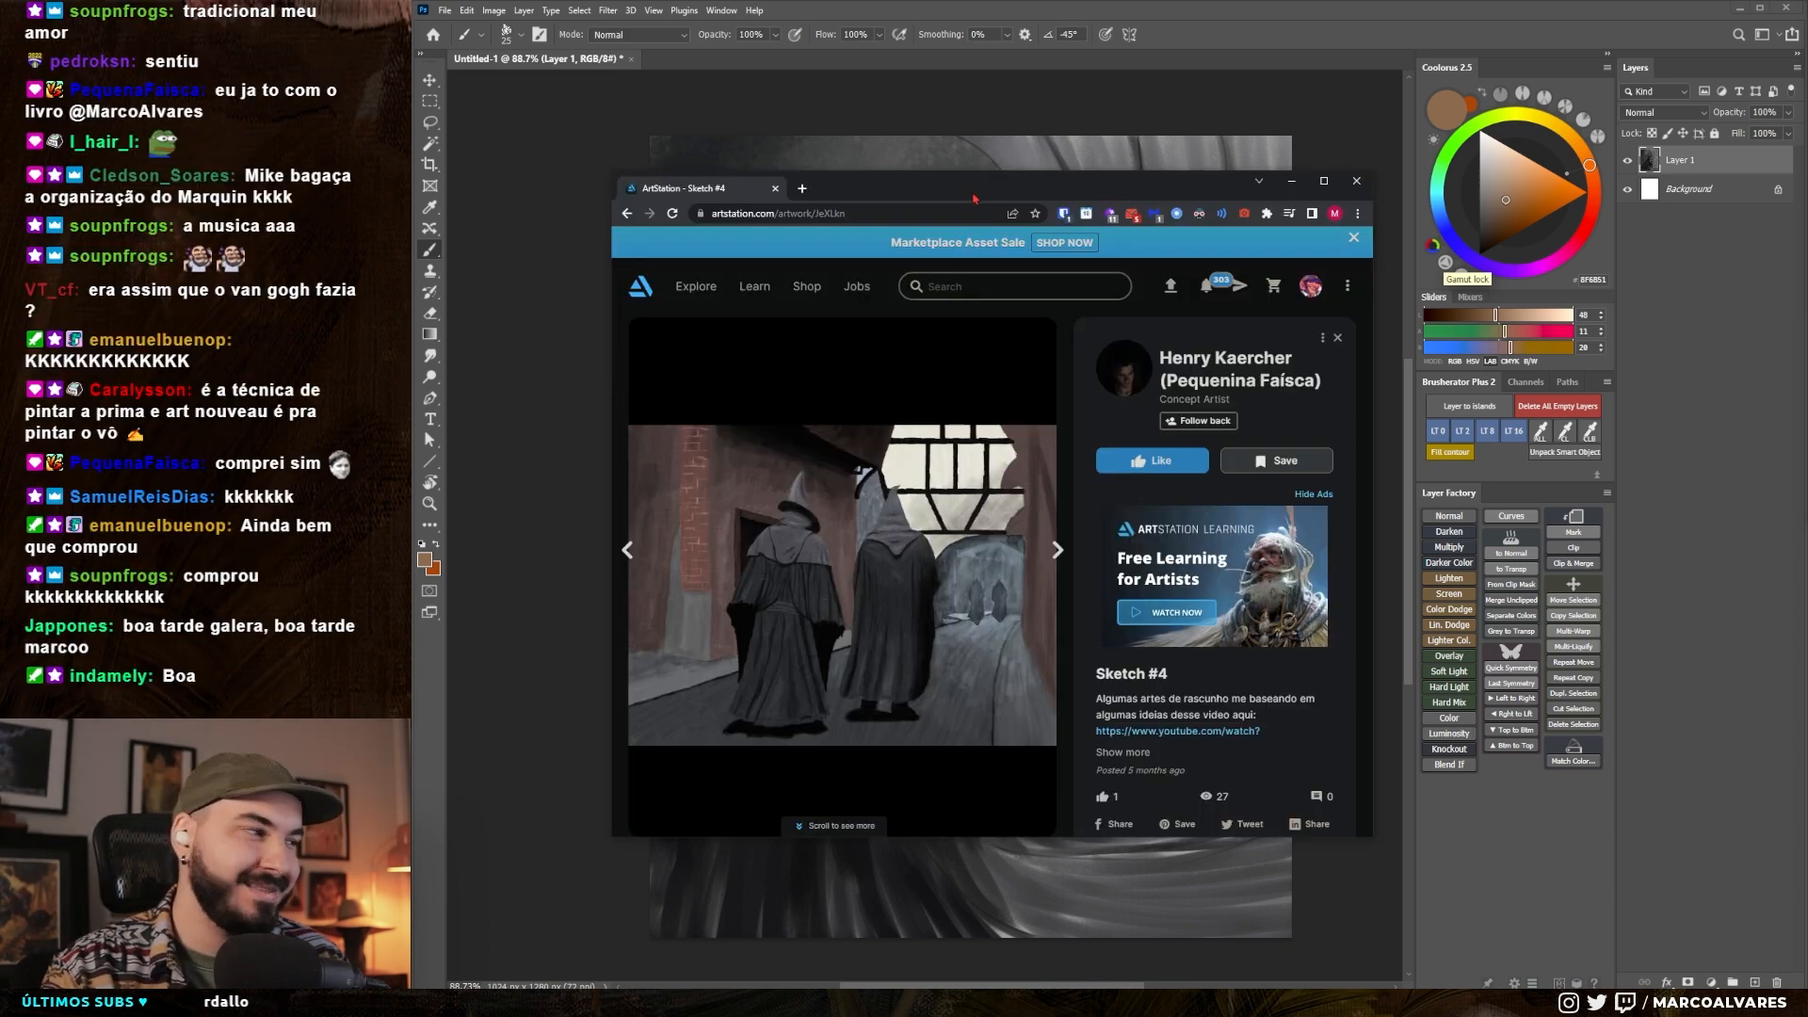
left_click_drag(974, 198, 1807, 311)
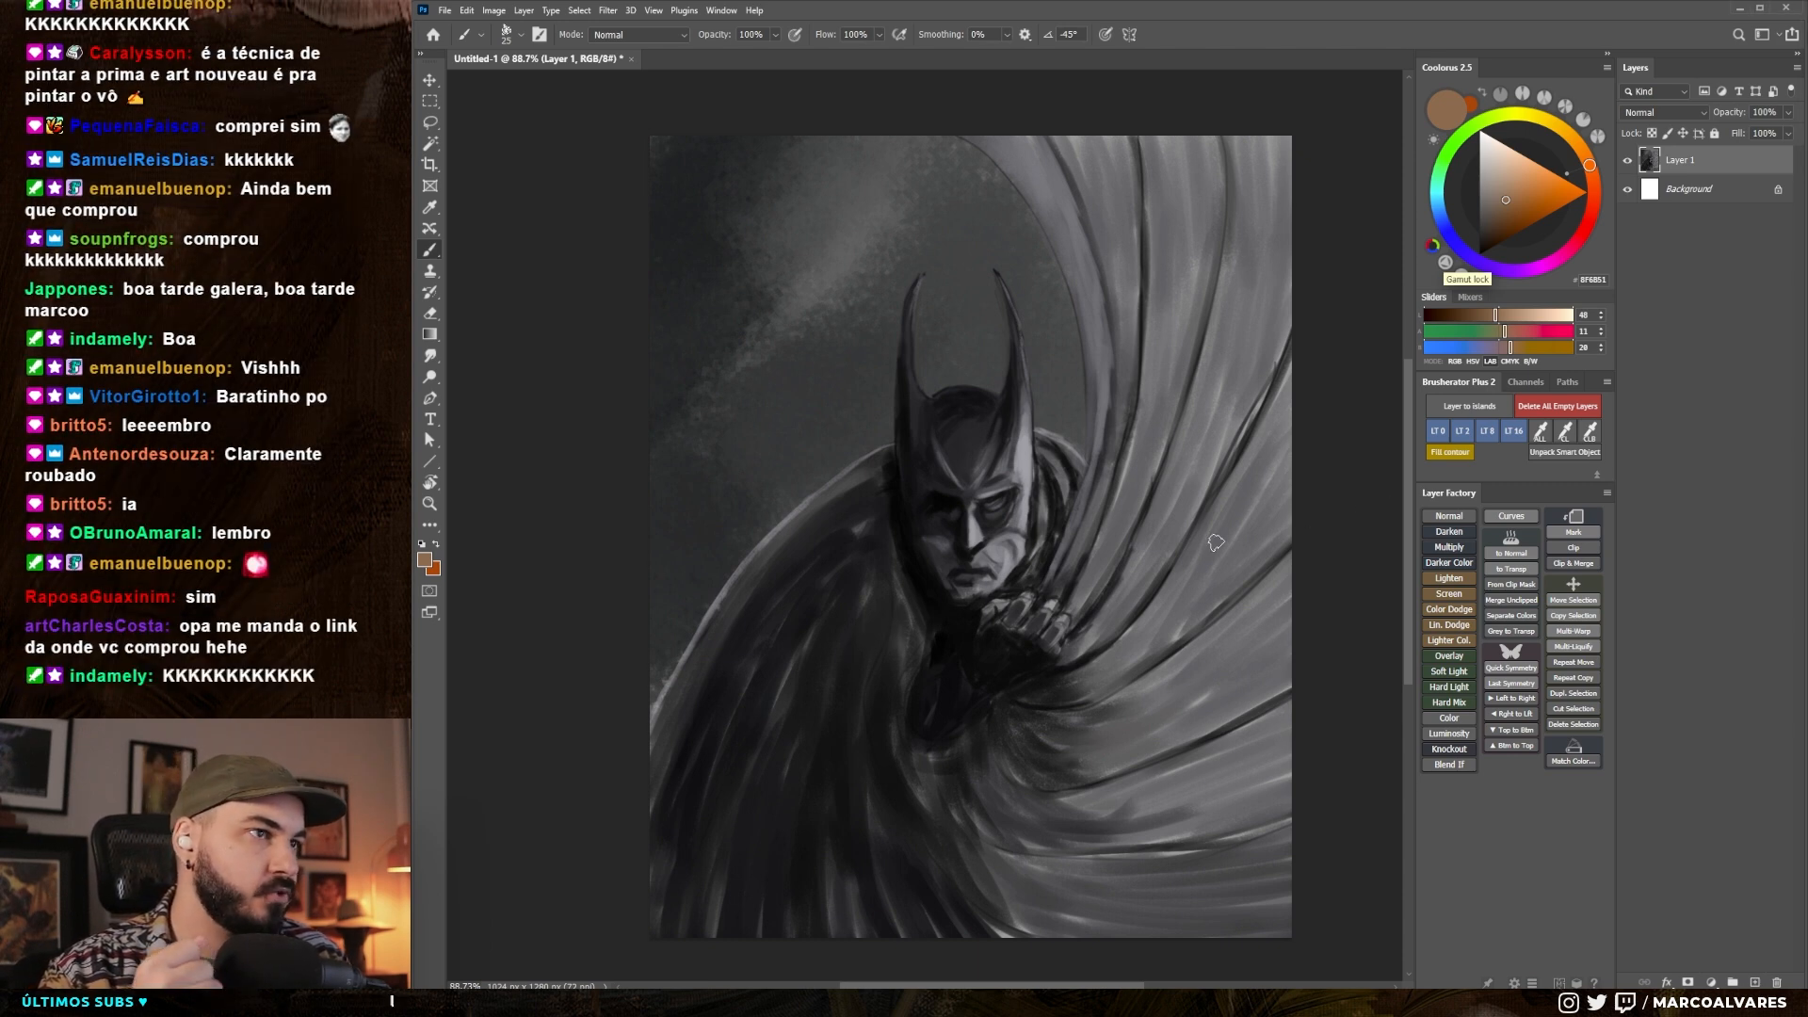
left_click_drag(989, 710, 948, 714)
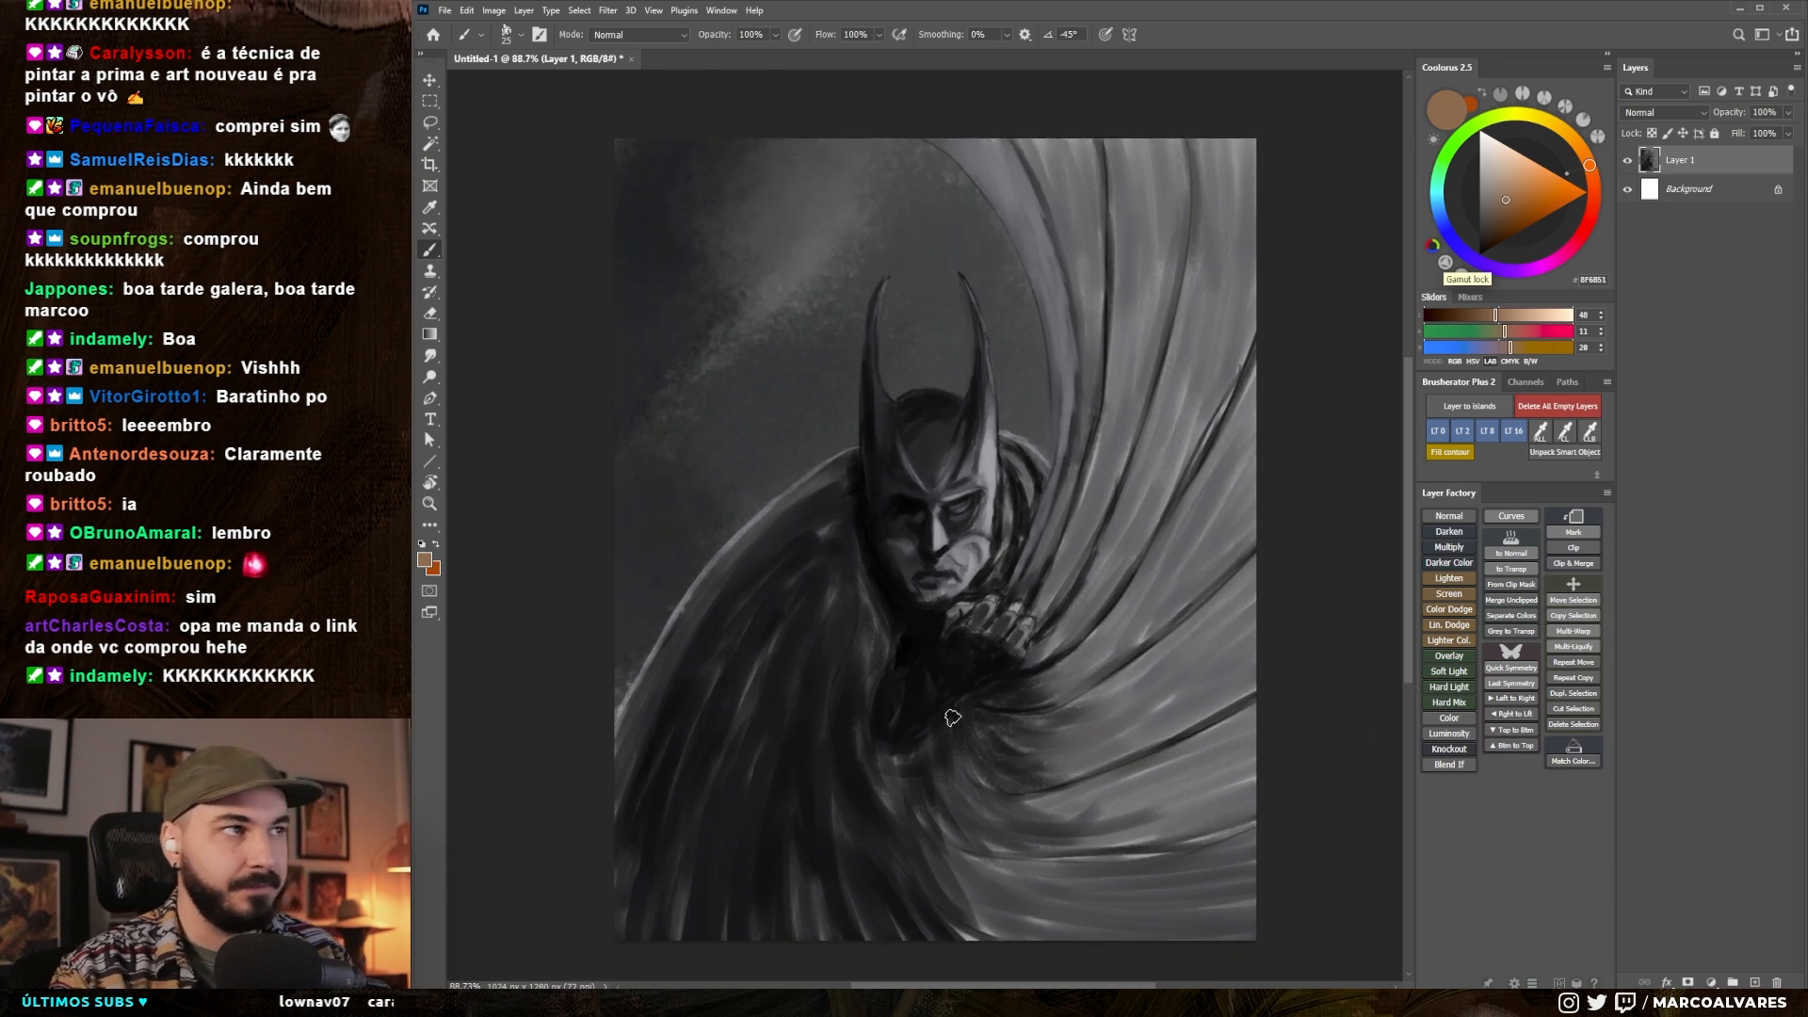
- Add a new layer above Layer 1 and set up a smaller brush with a bright magenta colour
key("ctrl+shift+alt+n")
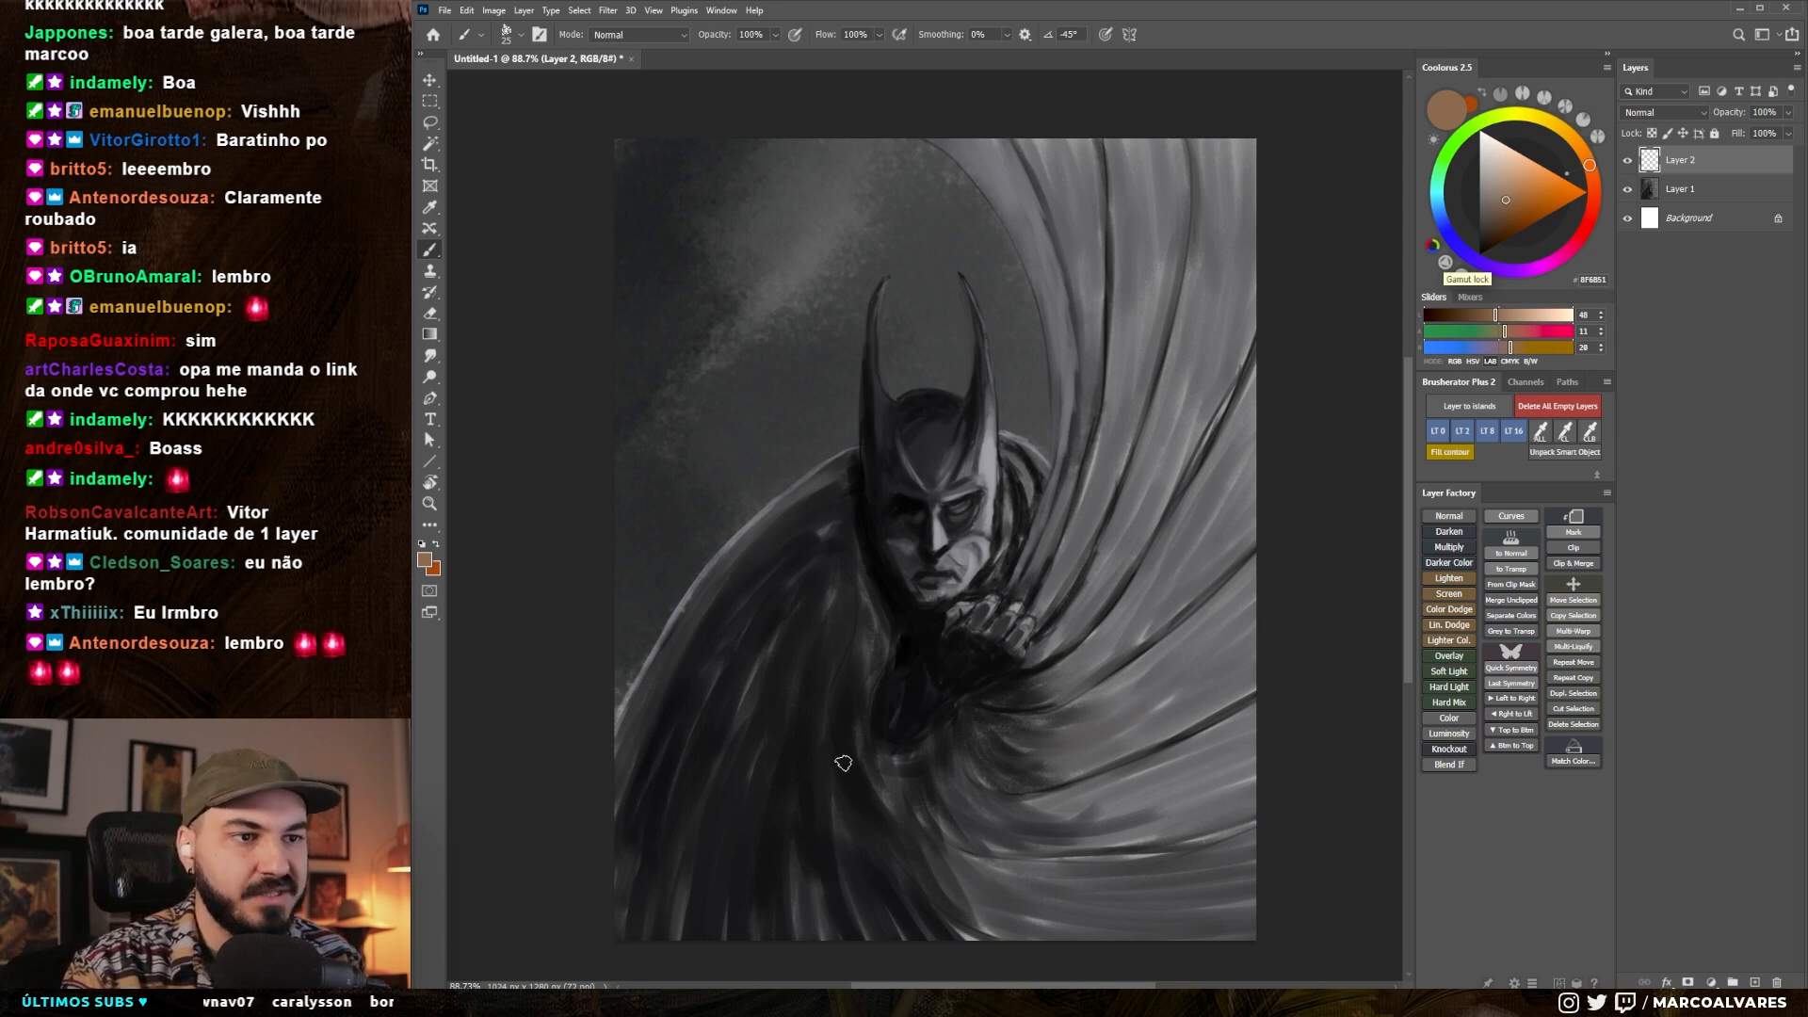
key("bracketleft")
key("bracketleft")
key("bracketleft")
left_click(1543, 267)
left_click(1544, 193)
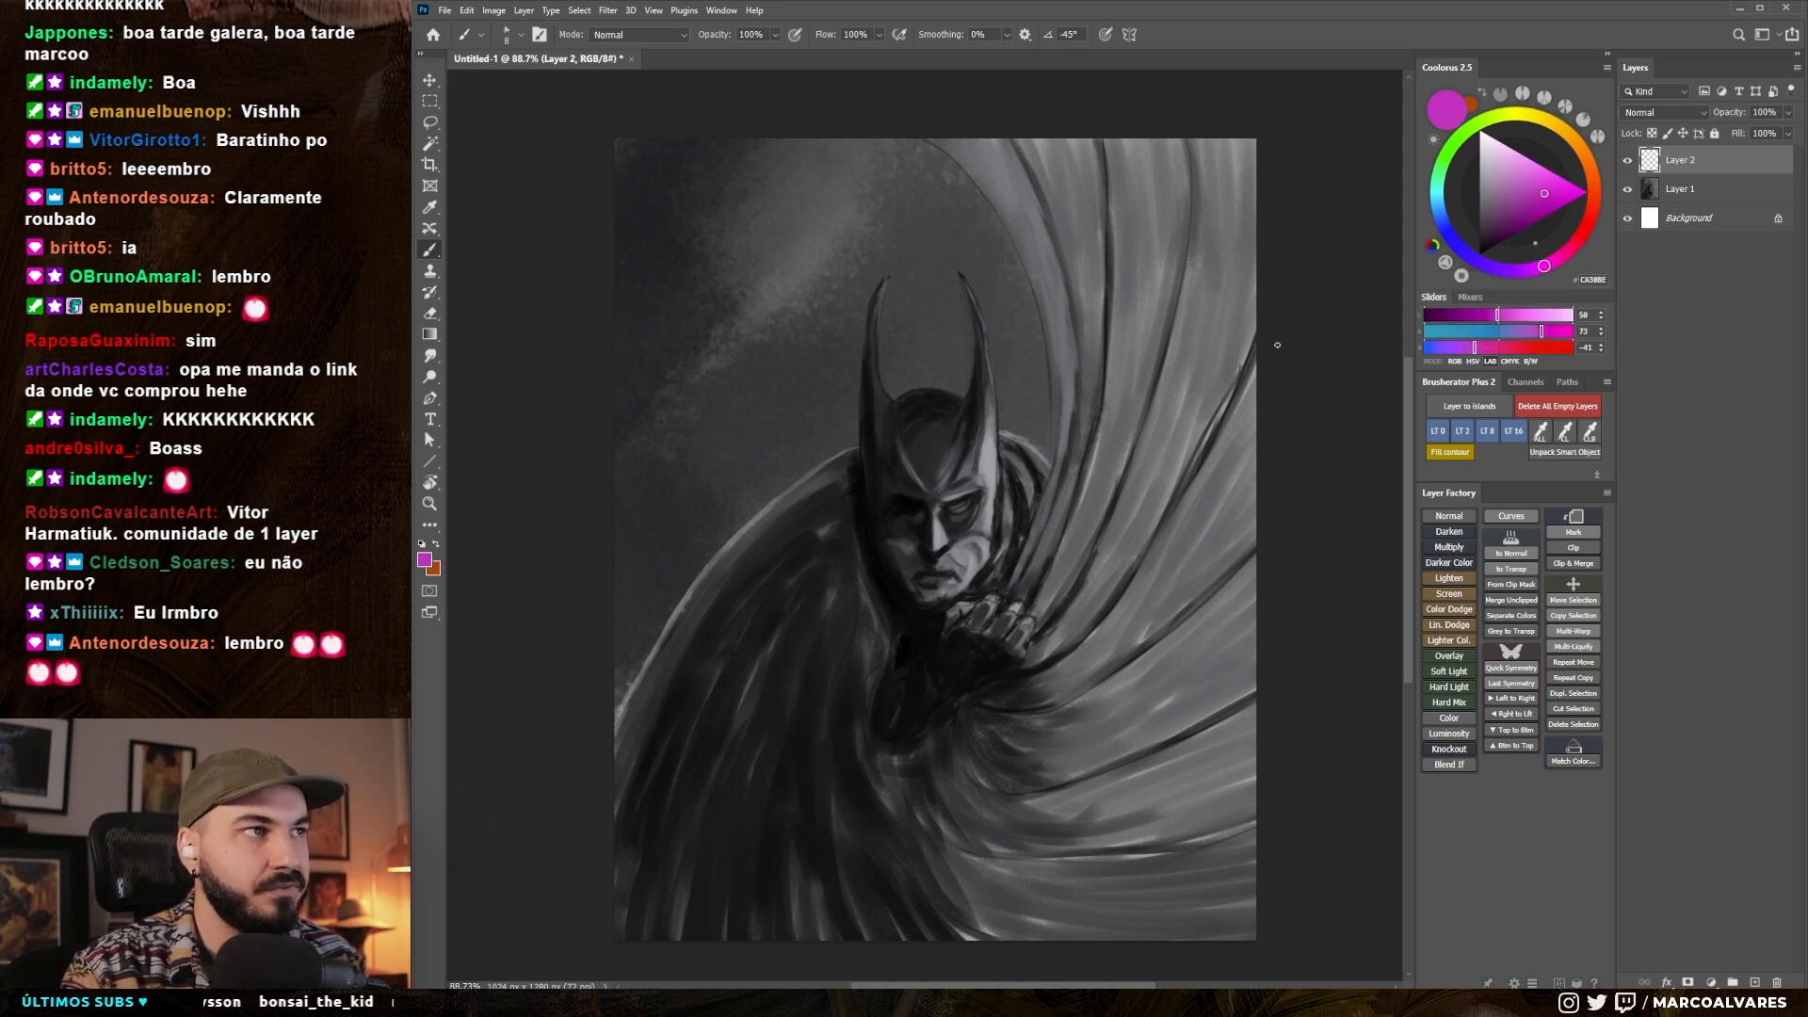
- Try magenta guide strokes along the cape folds below the chest, and undo them
mouse_move(843, 673)
left_mouse_down()
mouse_move(841, 733)
mouse_move(894, 857)
left_mouse_up()
mouse_move(819, 716)
left_mouse_down()
mouse_move(863, 939)
mouse_move(784, 937)
left_mouse_up()
left_click_drag(774, 737, 761, 937)
left_click_drag(761, 728, 725, 932)
key("ctrl+z")
key("ctrl+z")
key("ctrl+z")
key("ctrl+z")
key("ctrl+z")
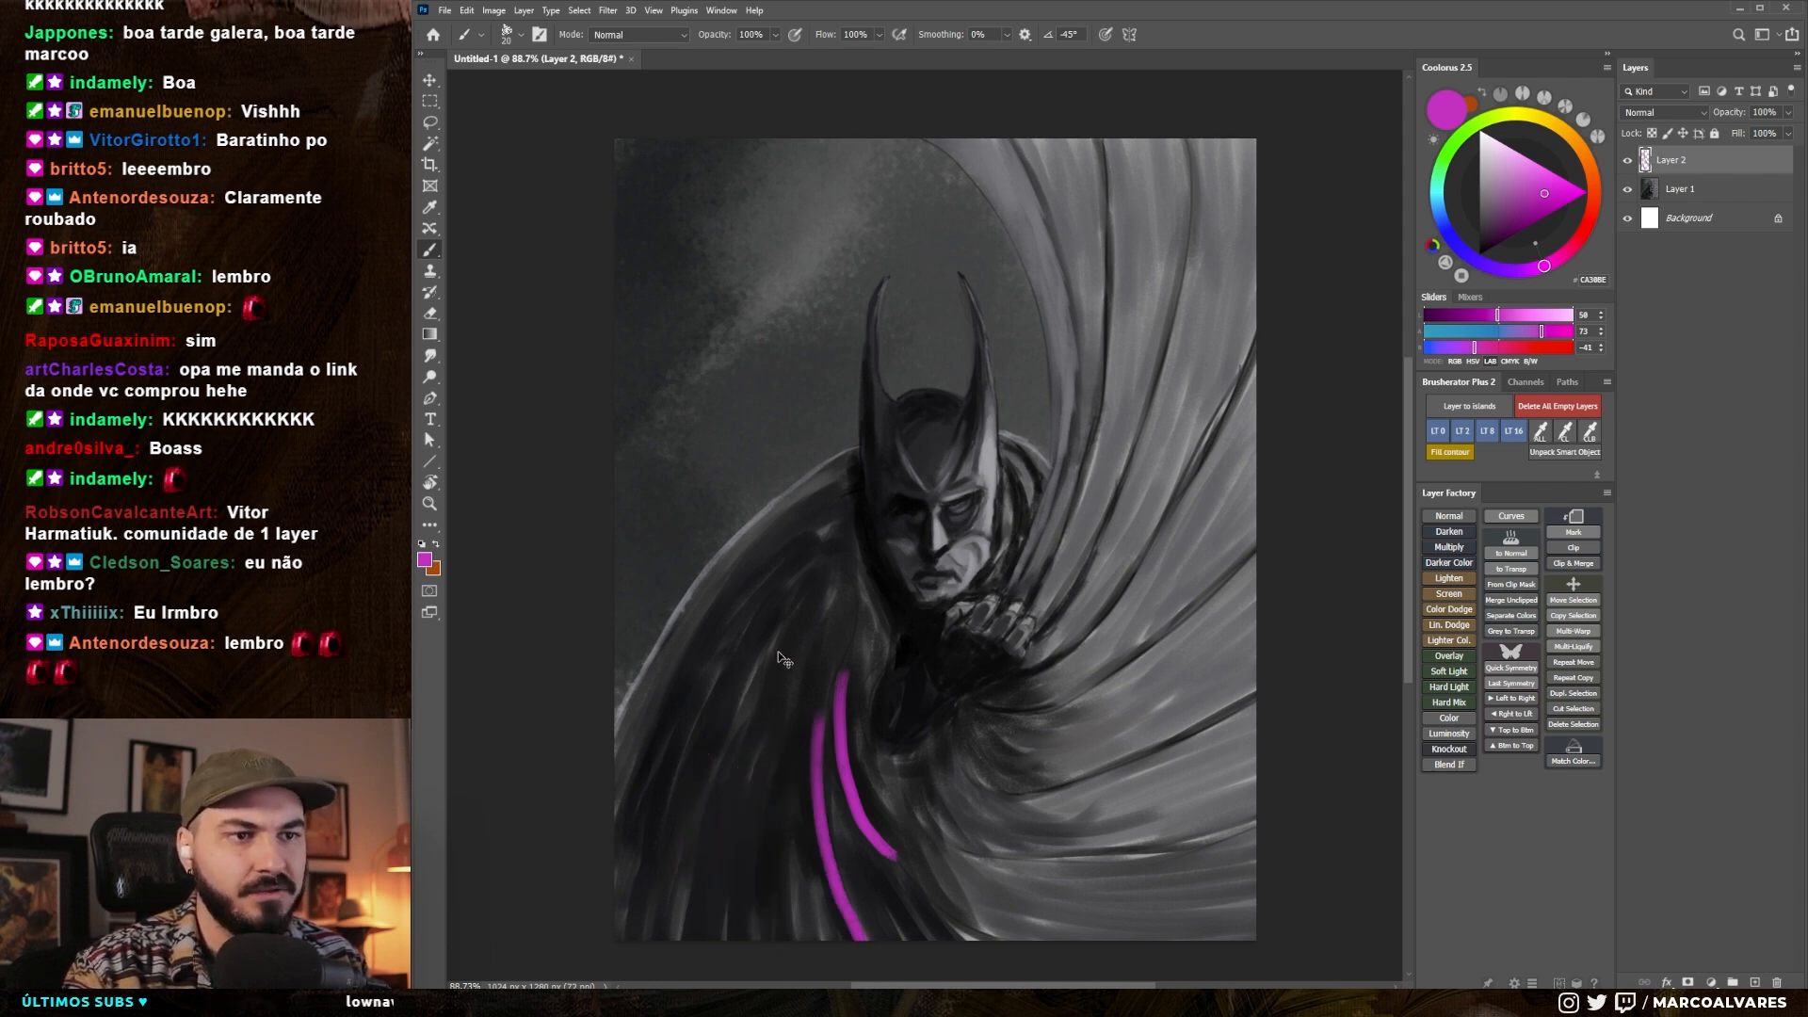
left_click_drag(836, 707, 833, 690)
left_click_drag(892, 625, 890, 618)
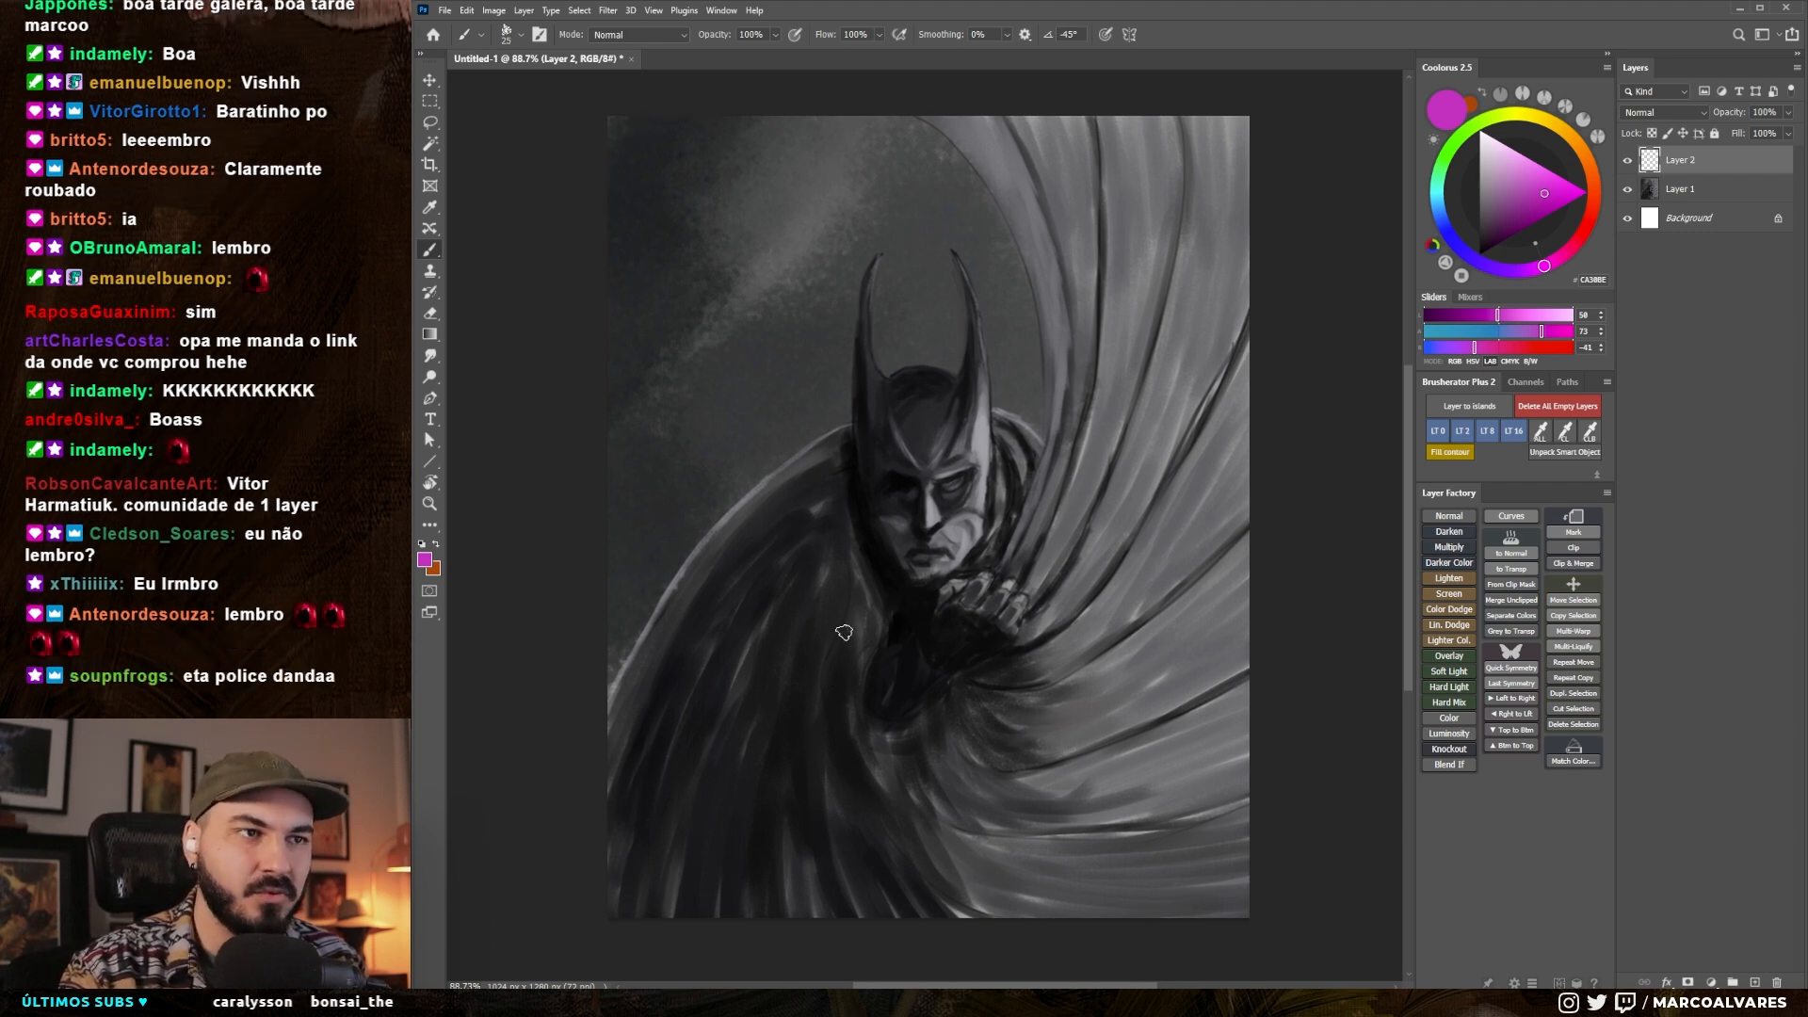
left_click_drag(863, 692, 866, 678)
left_click_drag(961, 731, 930, 756)
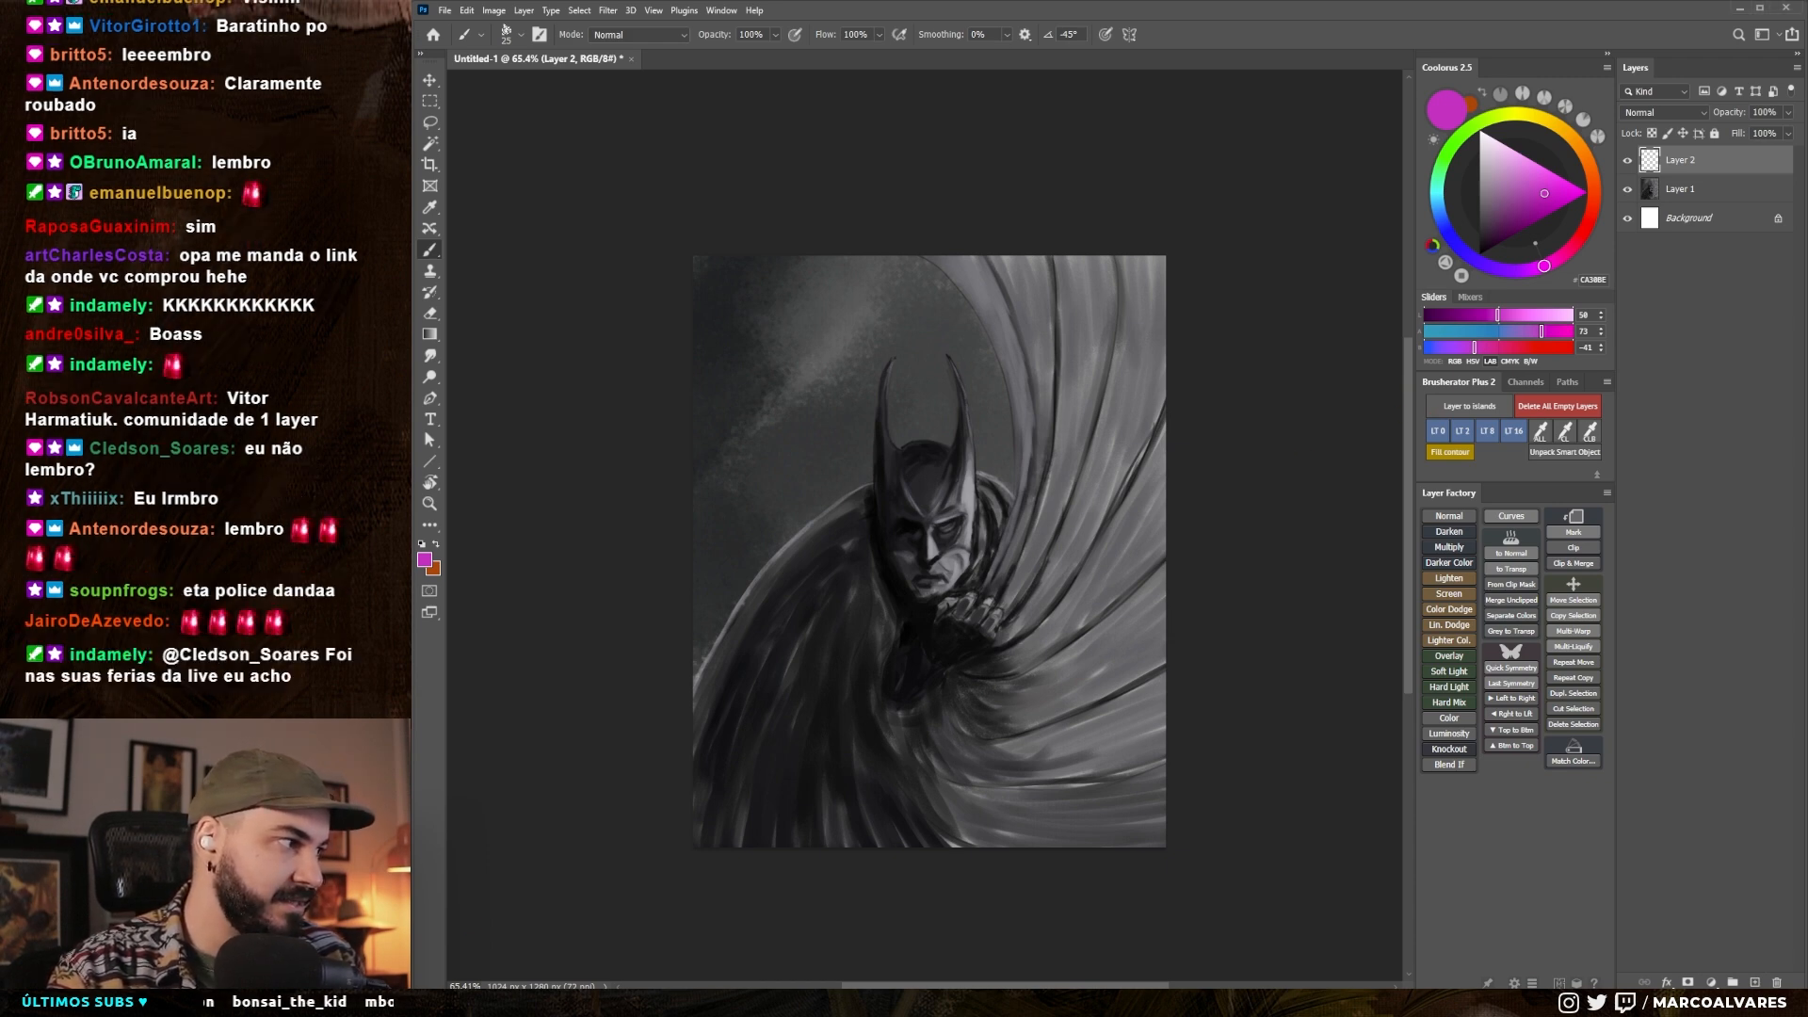
left_click_drag(998, 632, 1068, 595)
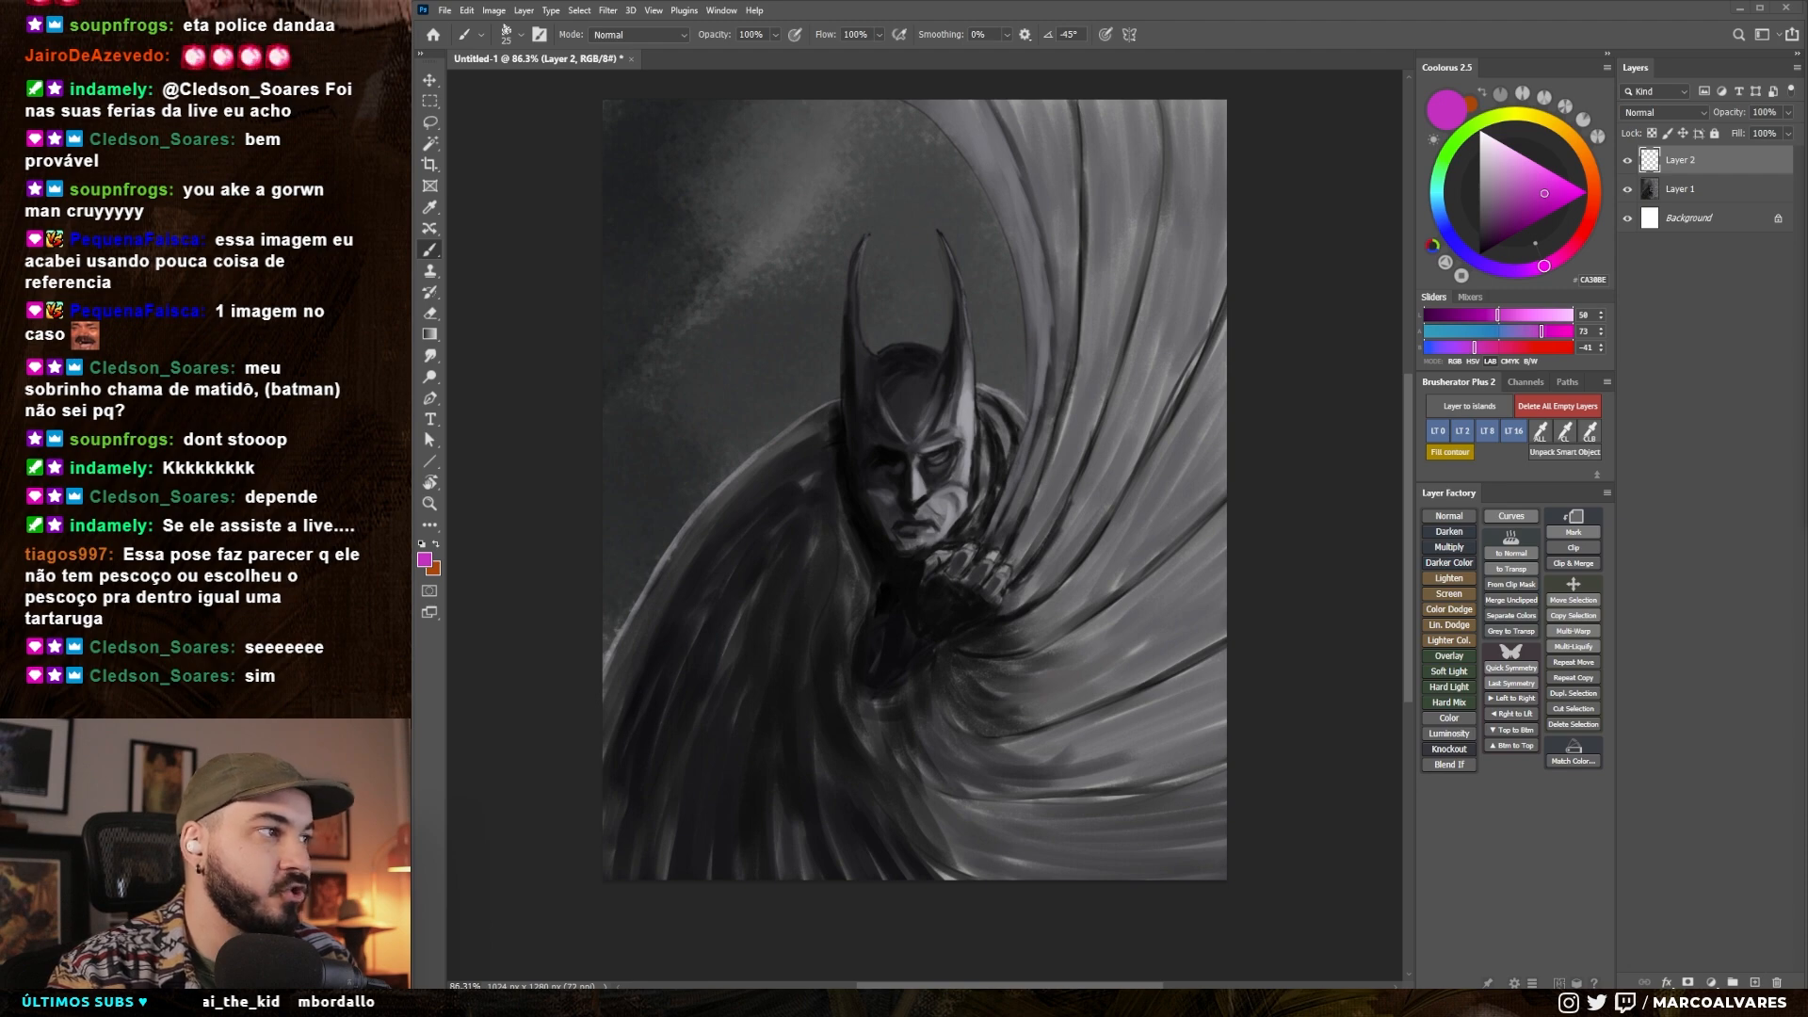
- Bring the maximized browser window onto this screen and look through the Google image results for boldini
left_click_drag(1806, 124, 1033, 260)
double_click(1033, 260)
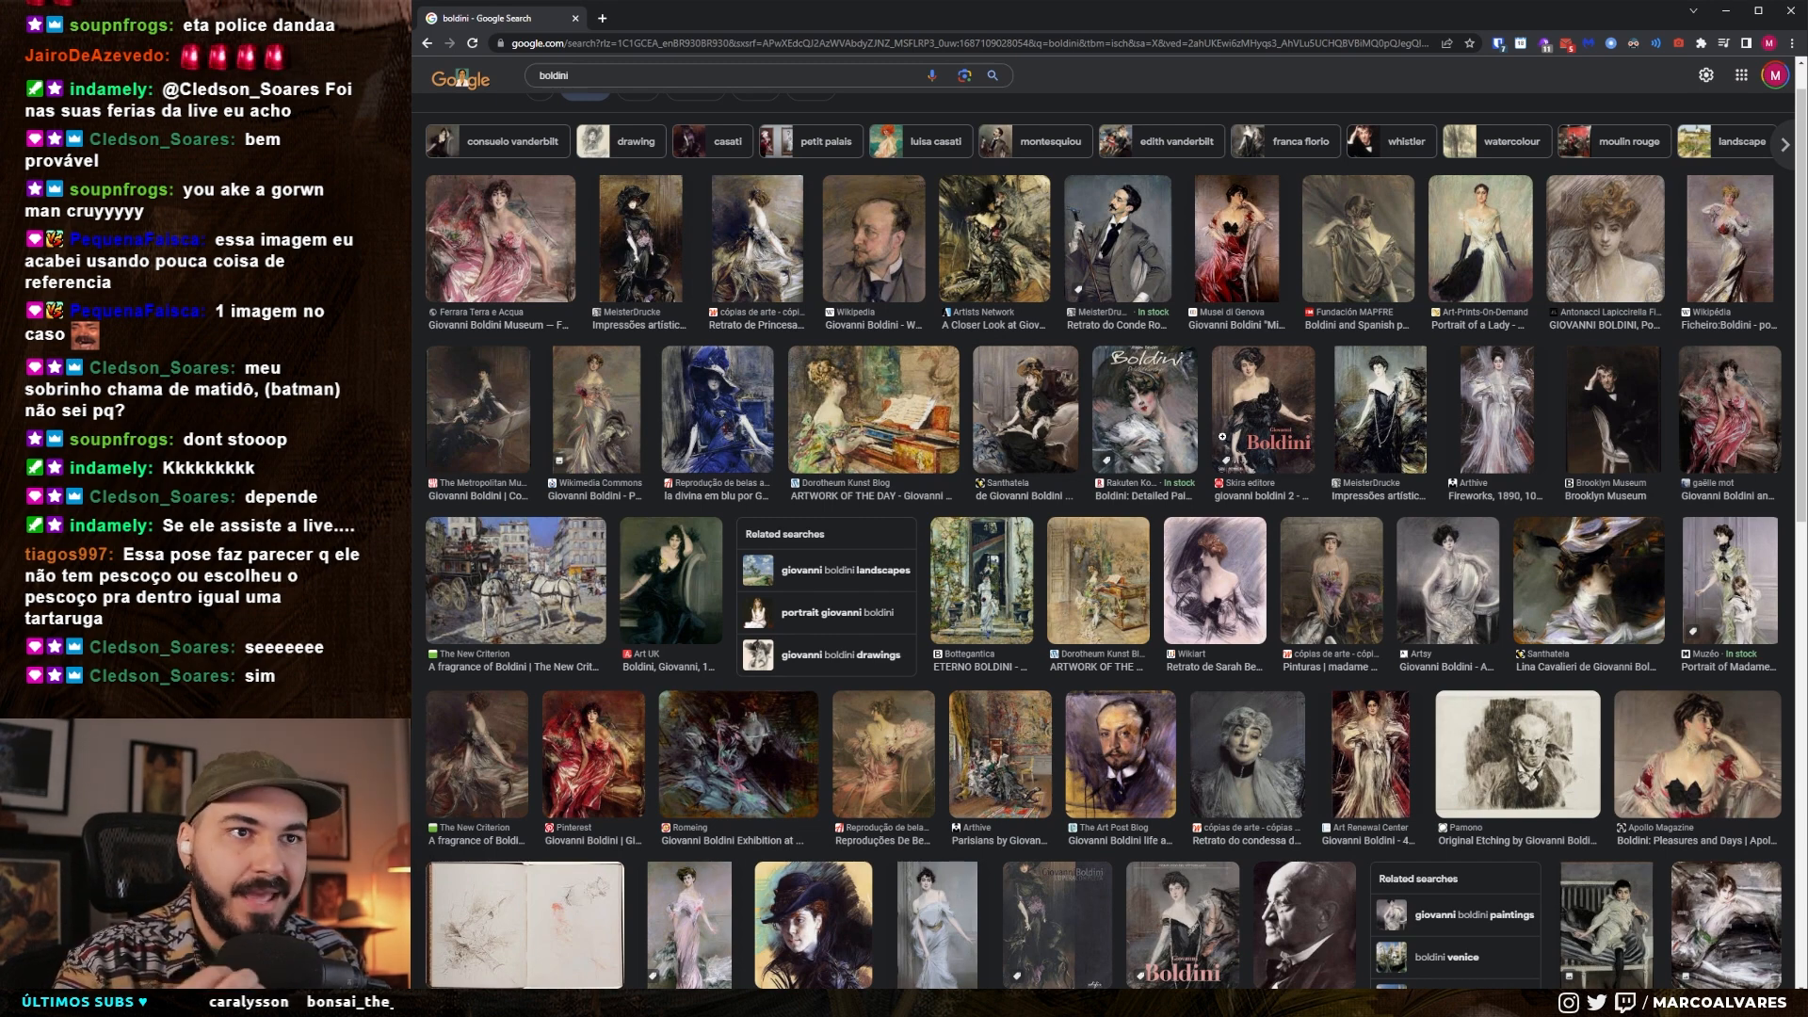
scroll(1059, 485, "up", 1)
scroll(1059, 485, "down", 3)
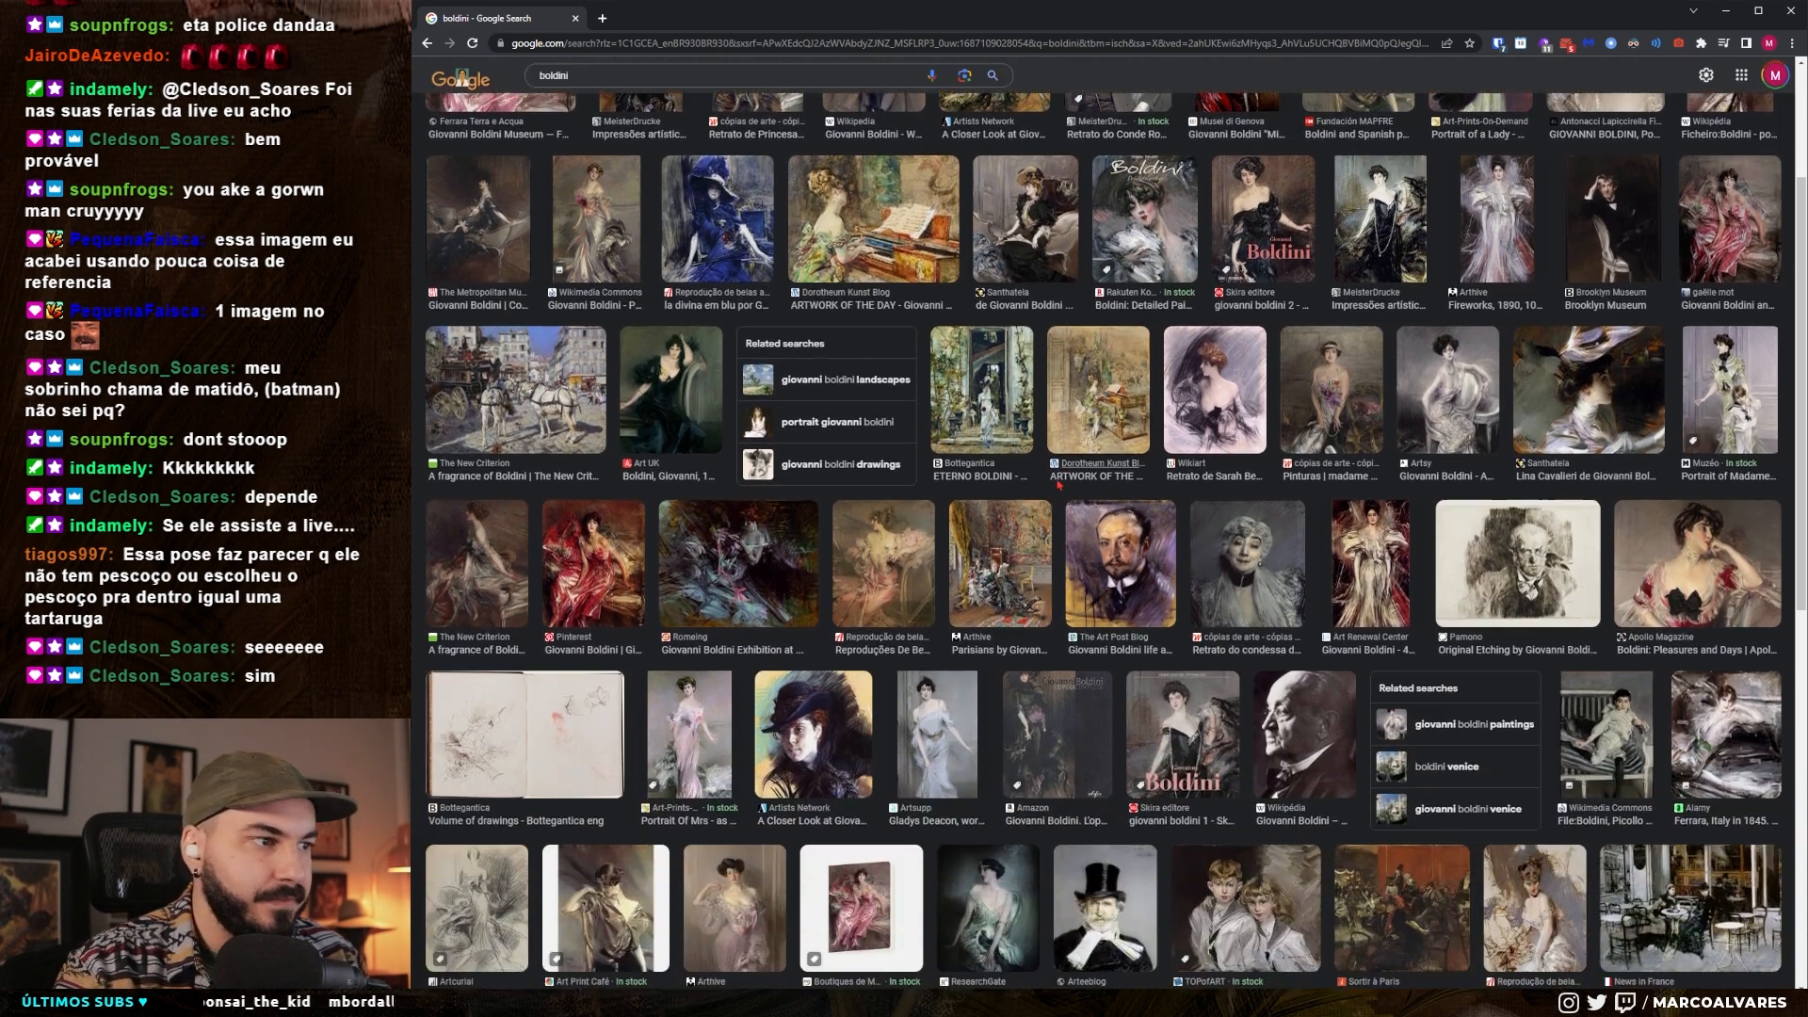
scroll(1058, 485, "down", 10)
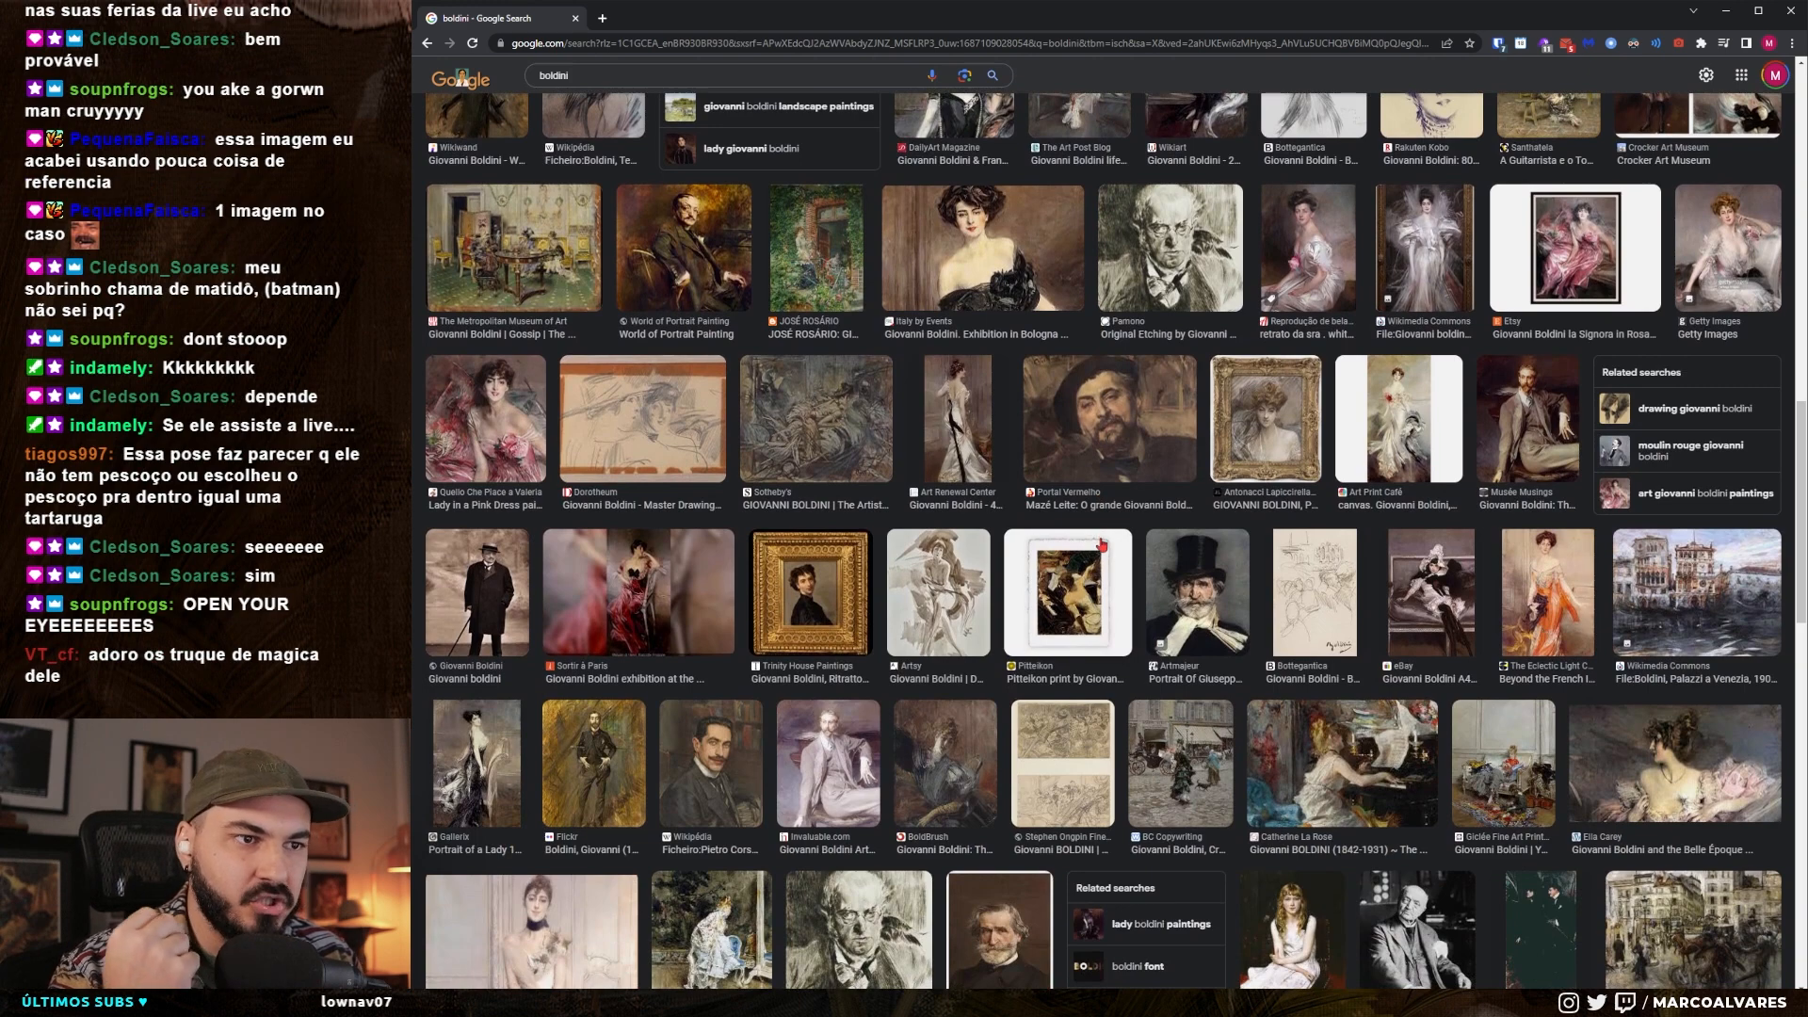
scroll(1101, 545, "down", 2)
scroll(1104, 550, "down", 3)
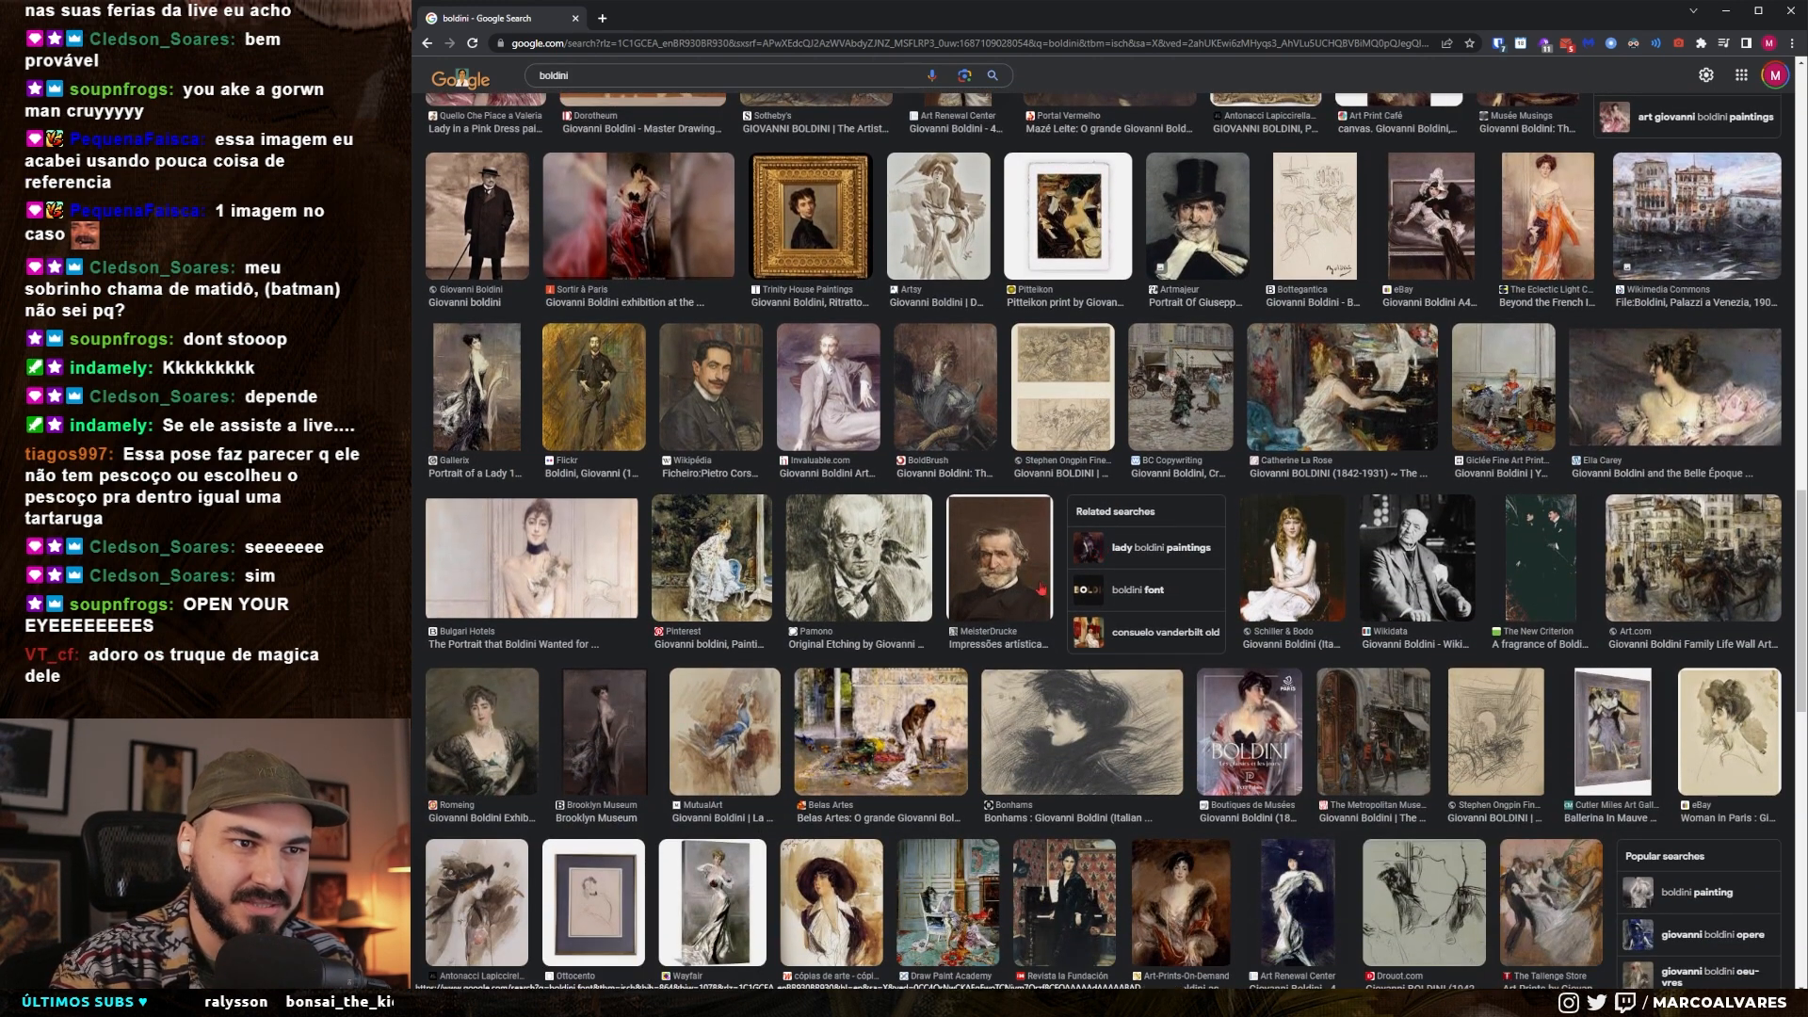
scroll(1103, 549, "down", 4)
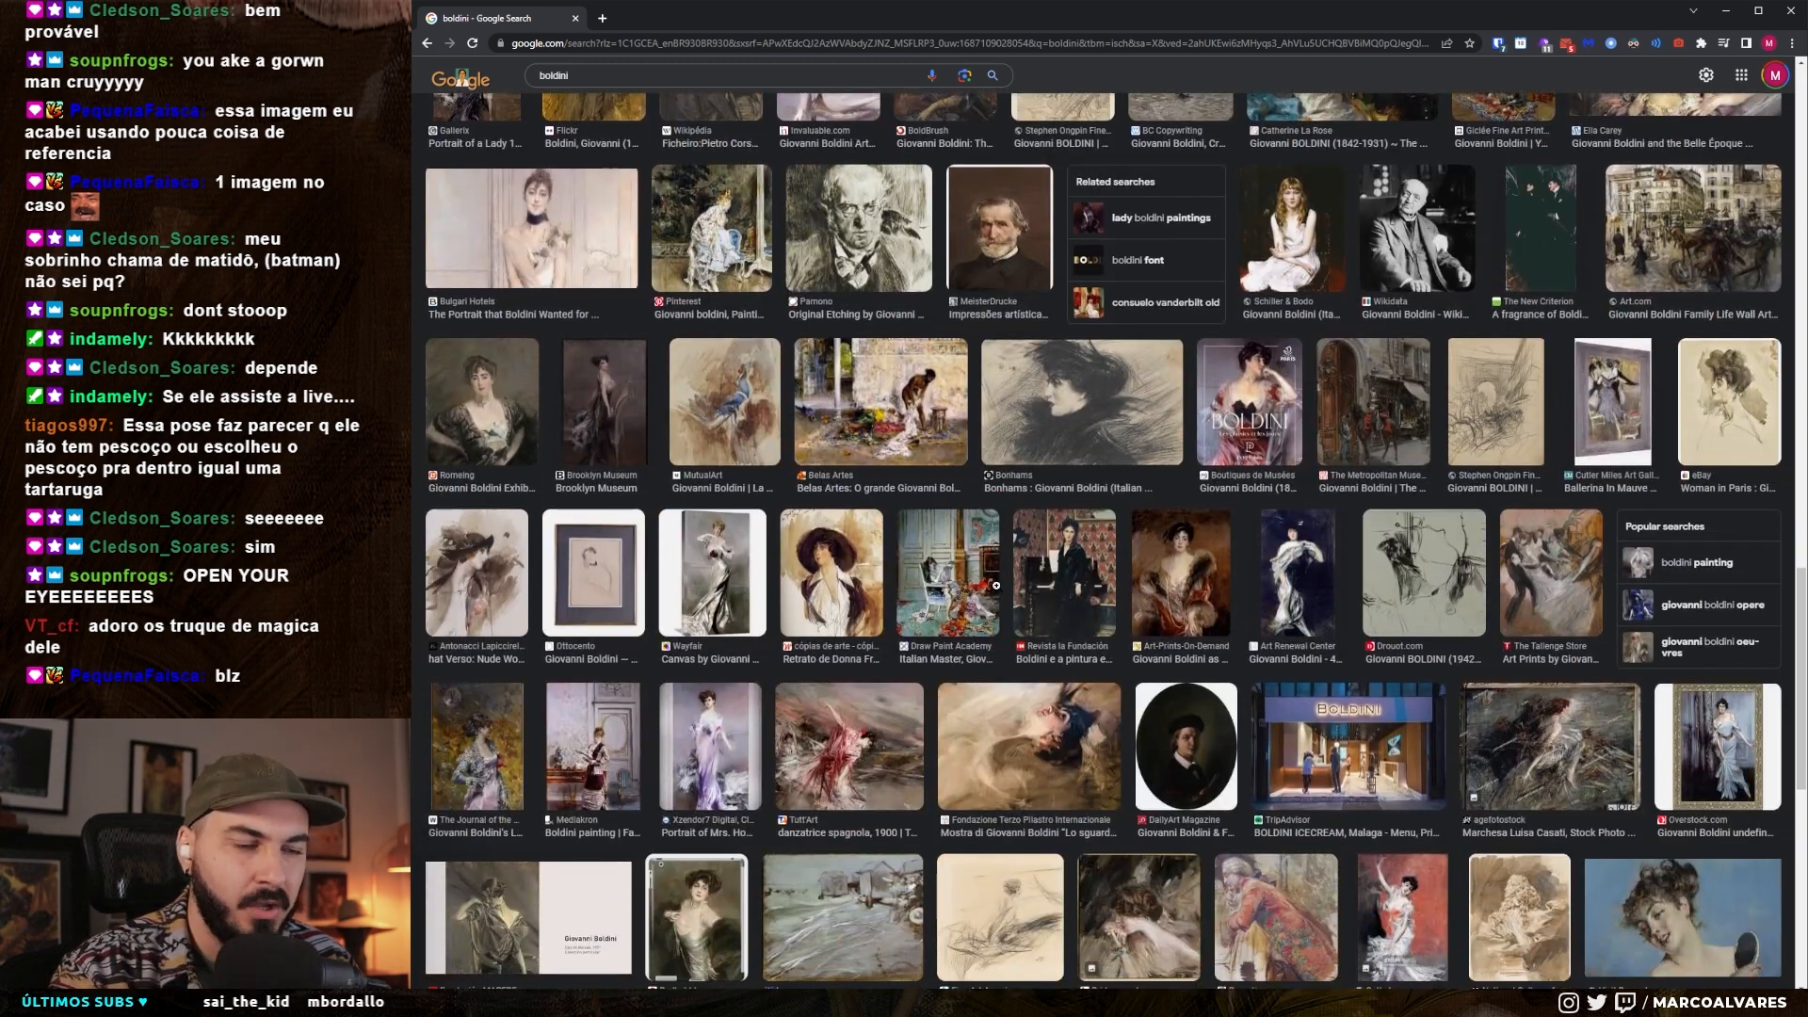
scroll(1002, 586, "down", 3)
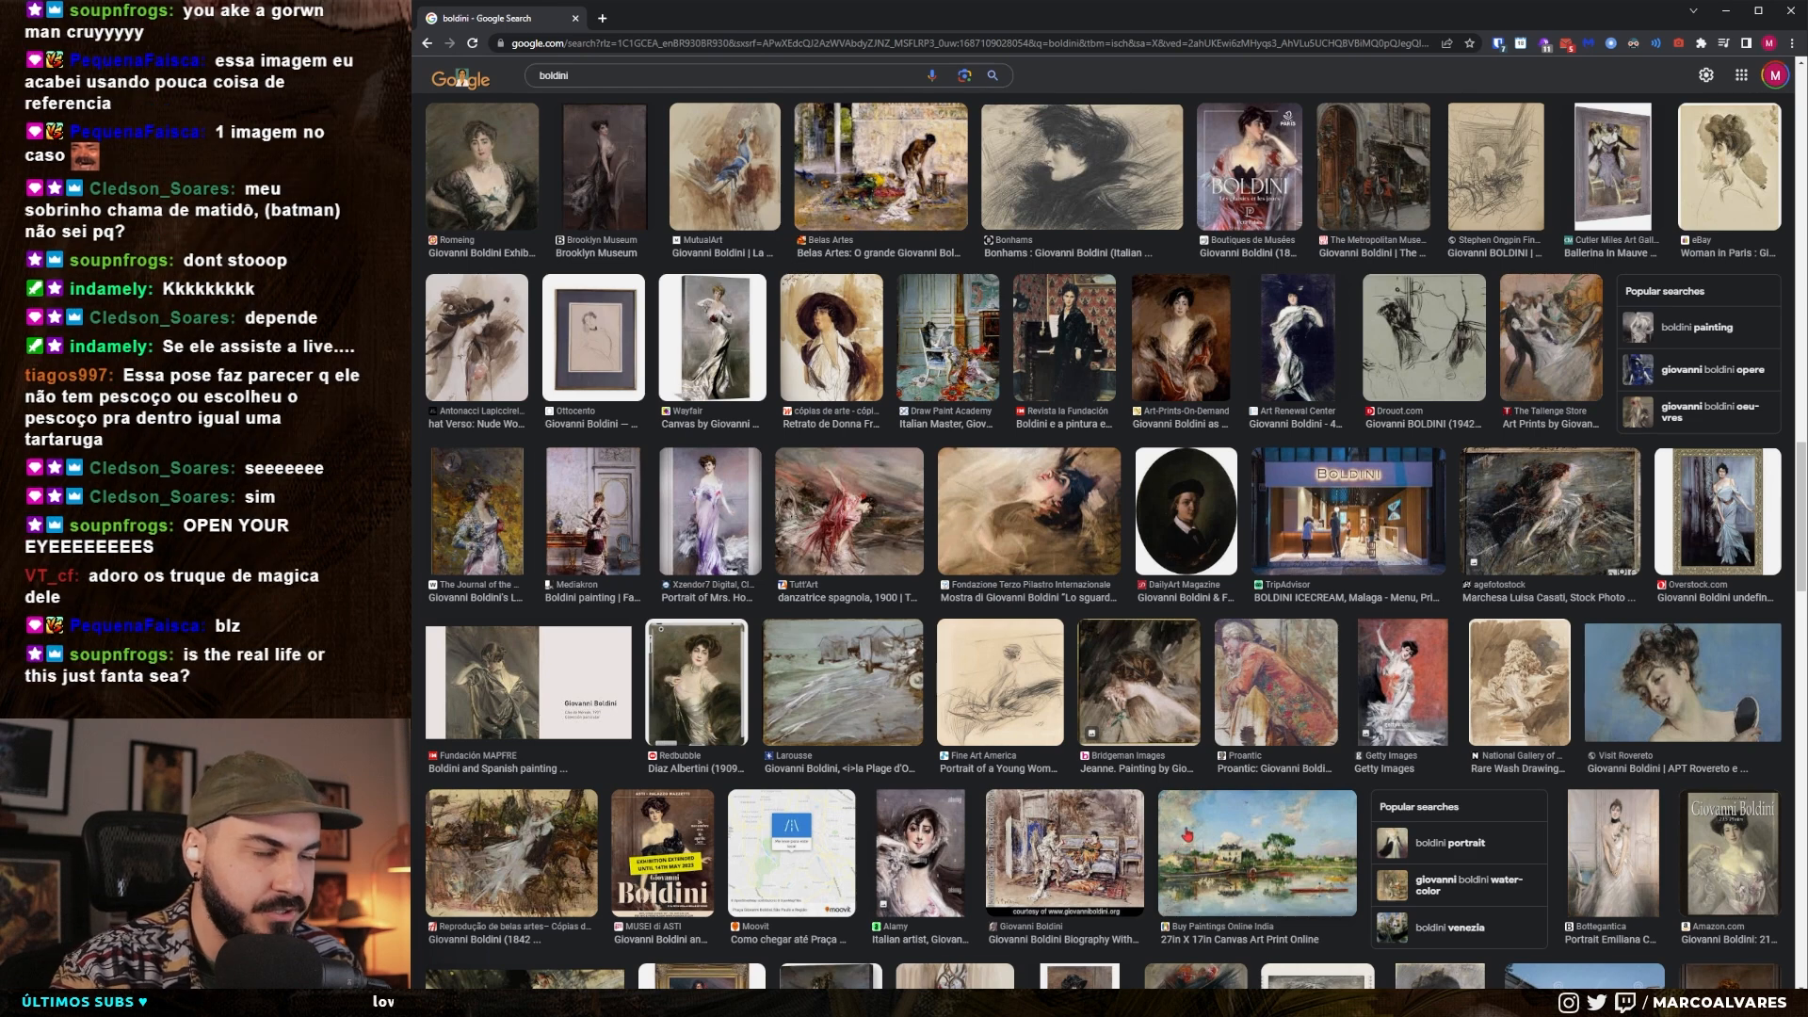
- Open the full-size image of Boldini's "Sonho de uma Noite de Verão, 1897" from the results in a new tab and view it
left_click(499, 876)
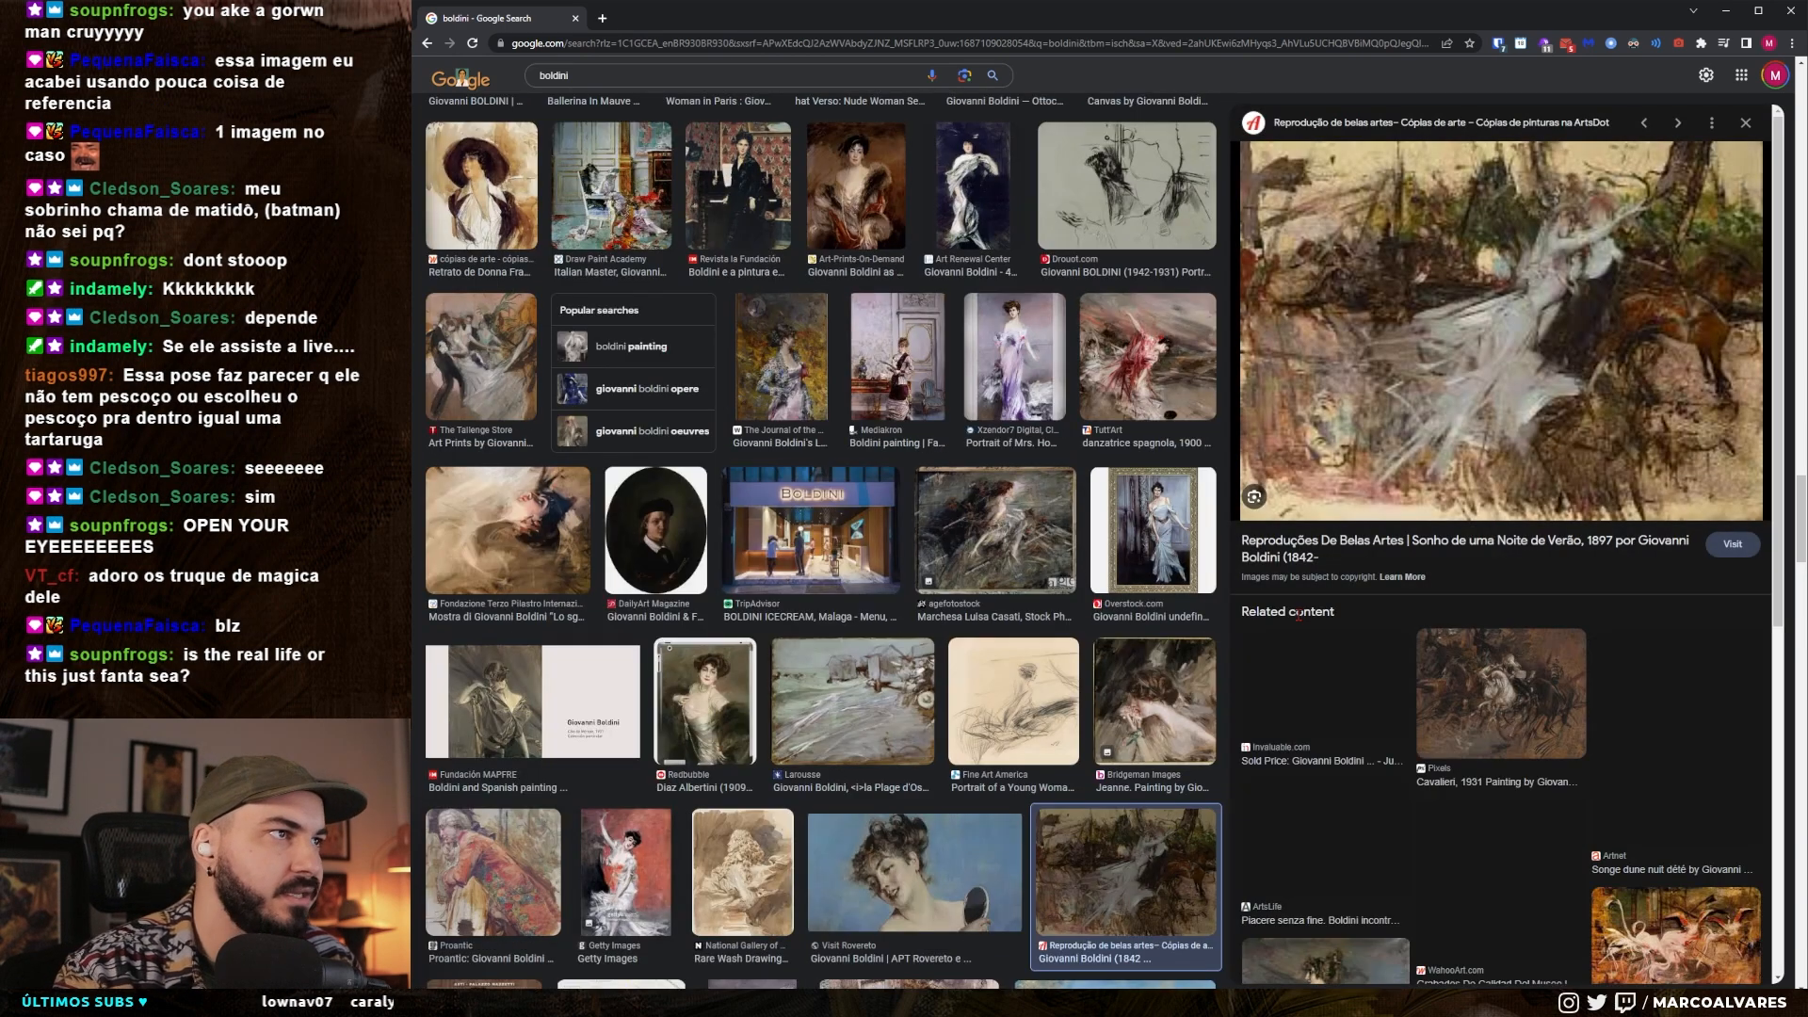
right_click(1476, 356)
left_click(1544, 487)
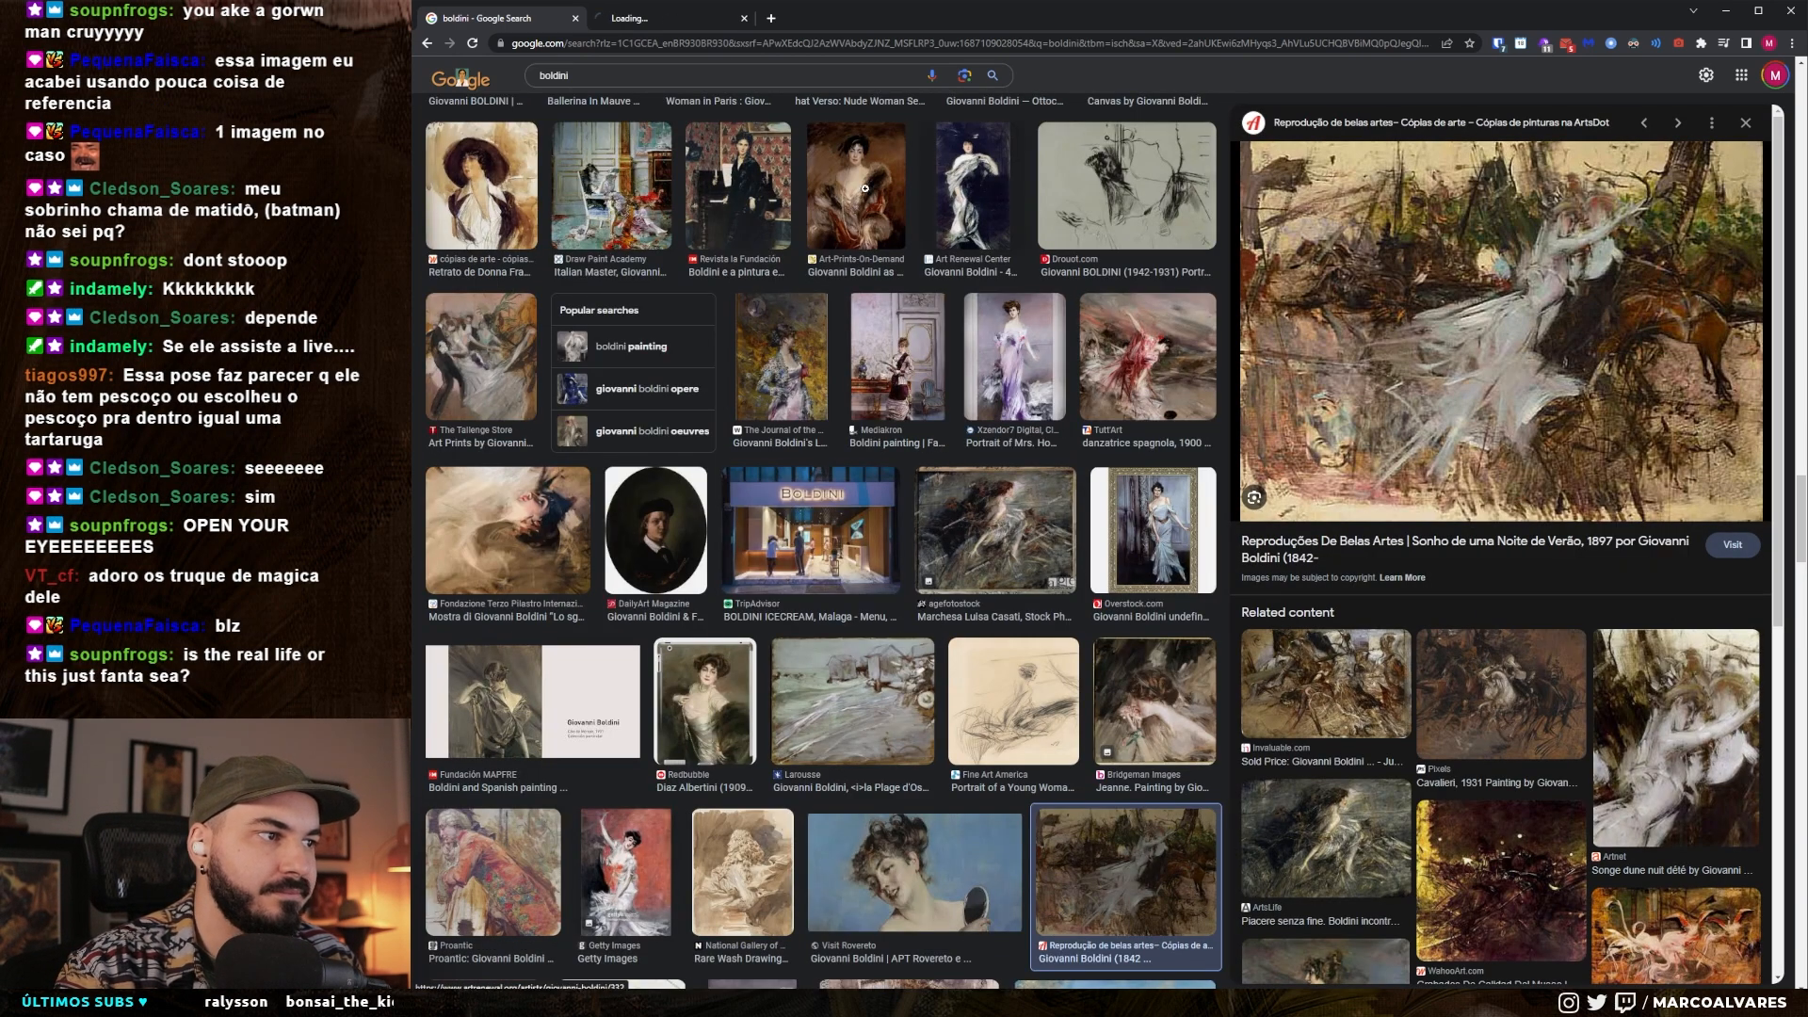
left_click(647, 20)
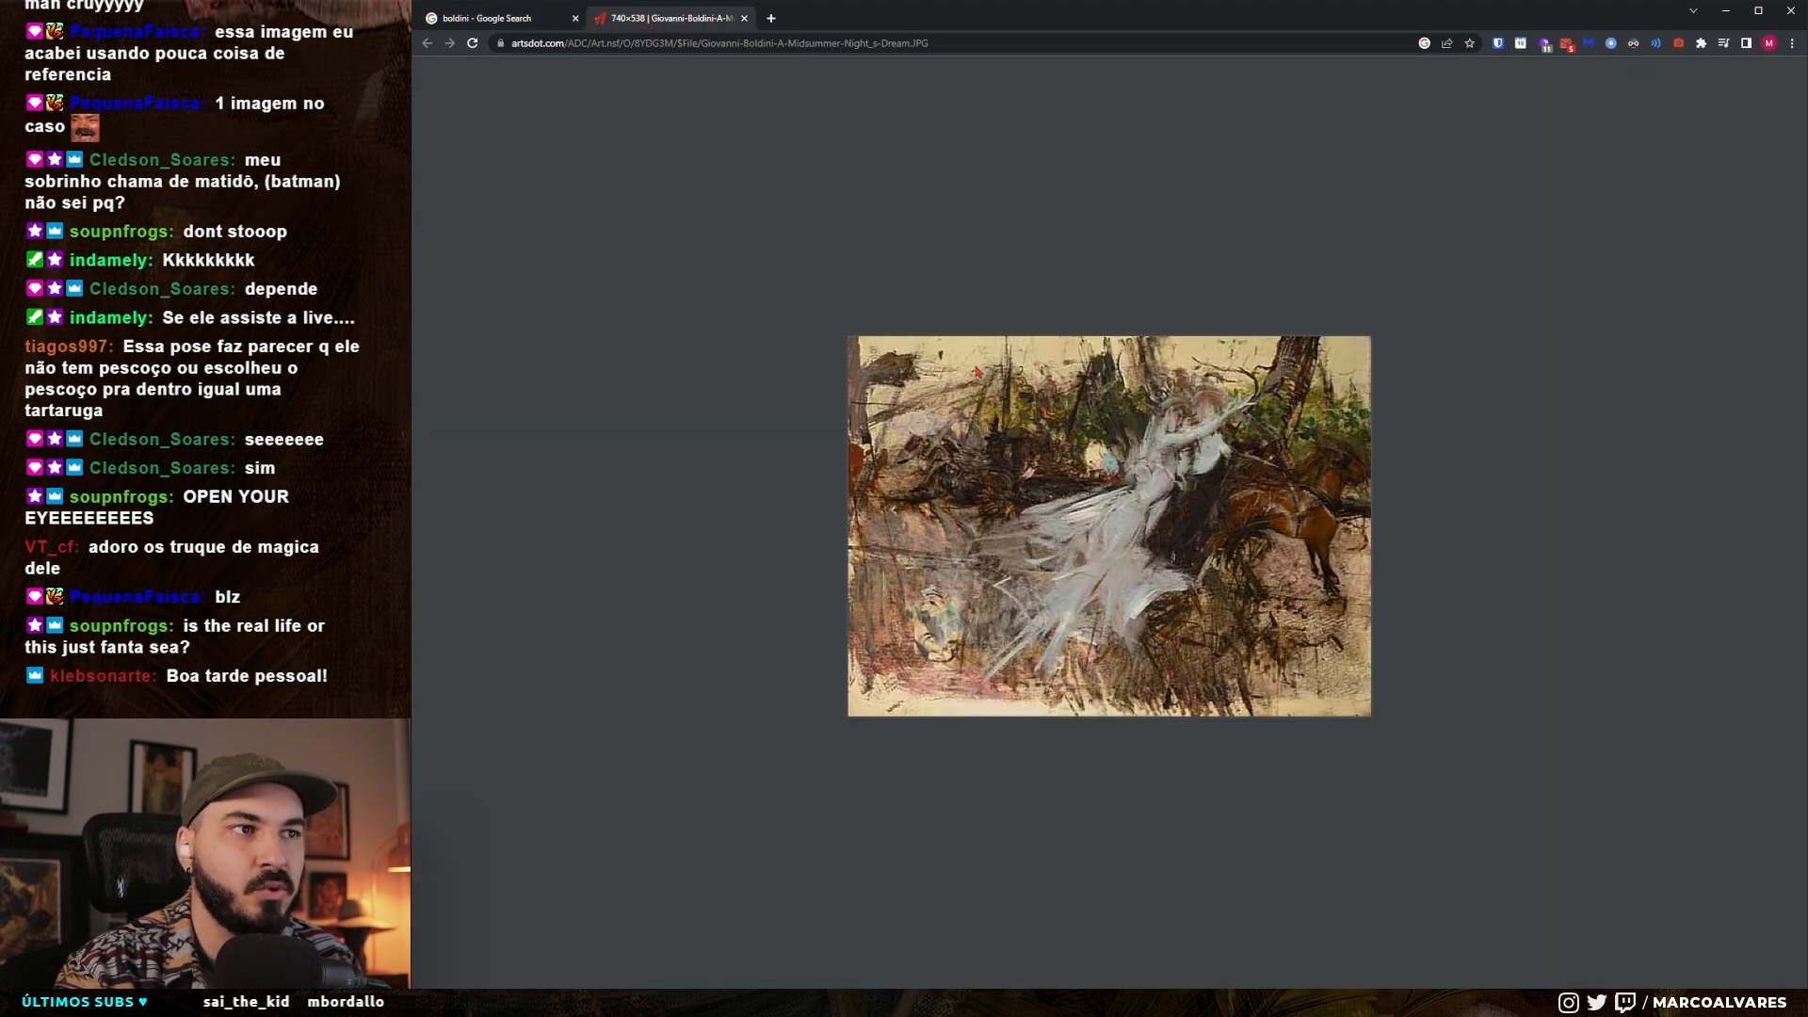
- Find Boldini's "La española del Moulin Rouge" on Wikimedia Commons through the image results, and view its full-size image in a new tab
left_click(486, 18)
left_click(922, 577)
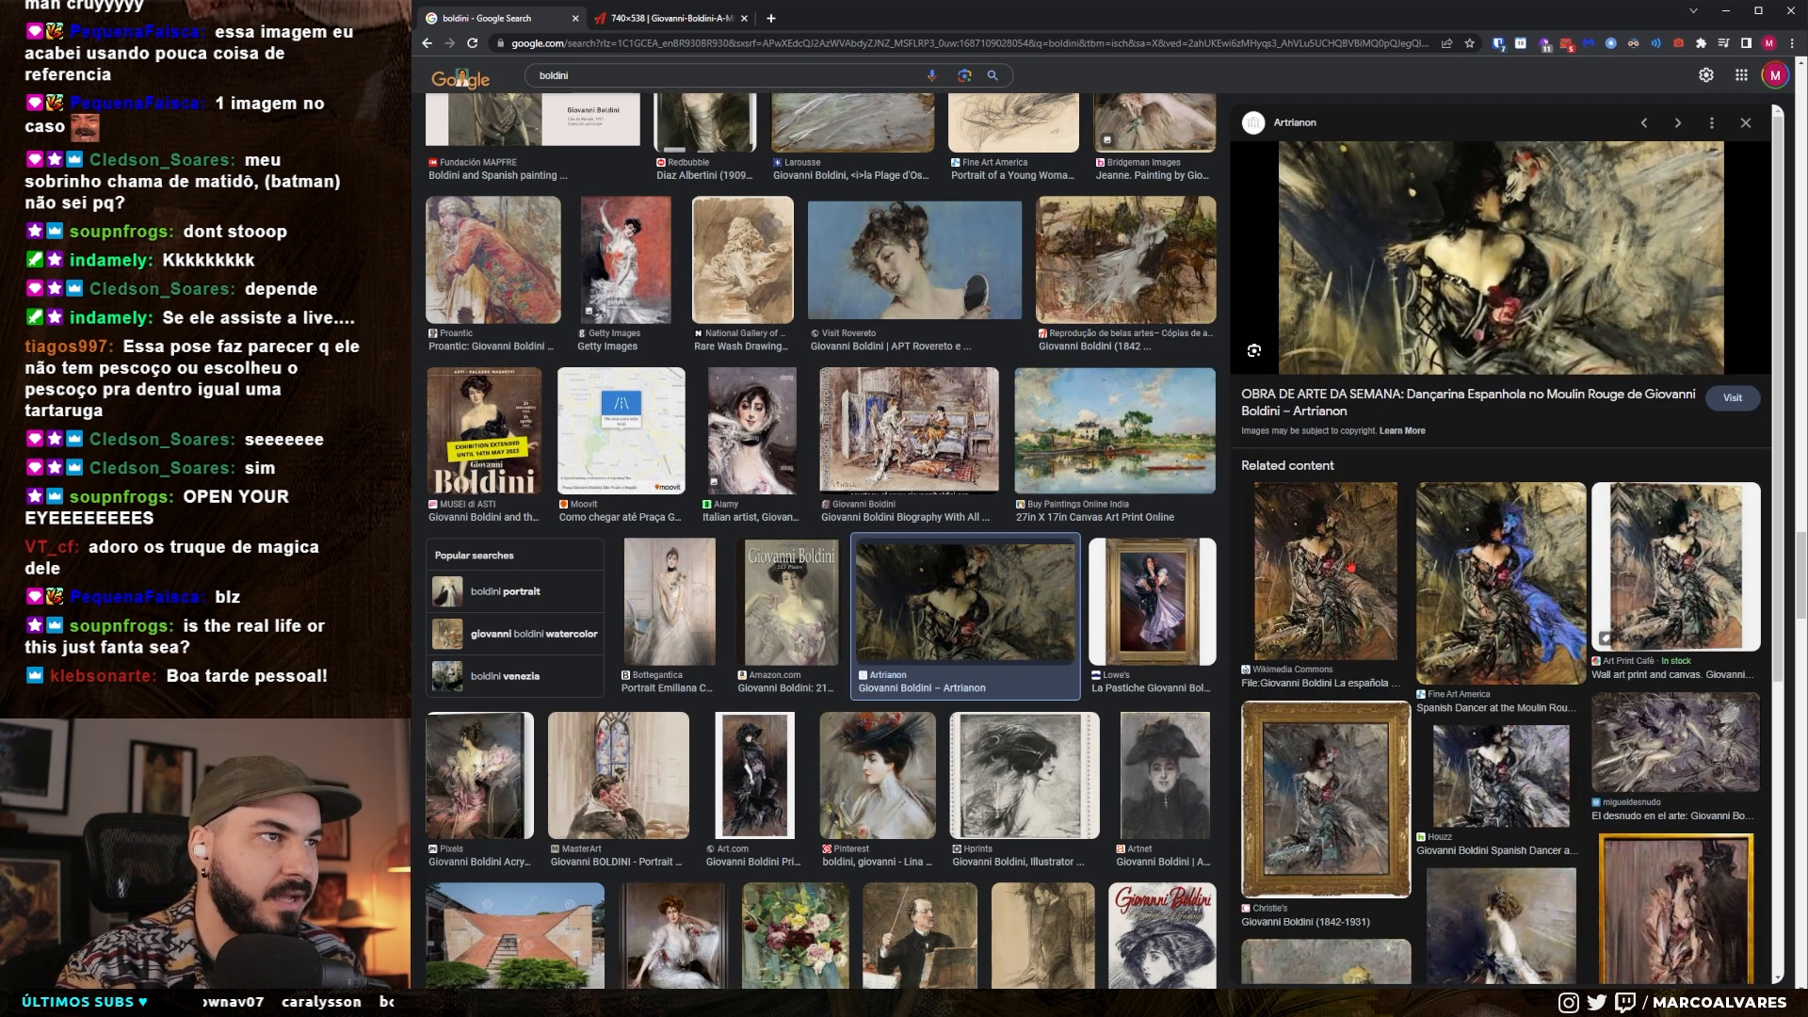
left_click(1354, 571)
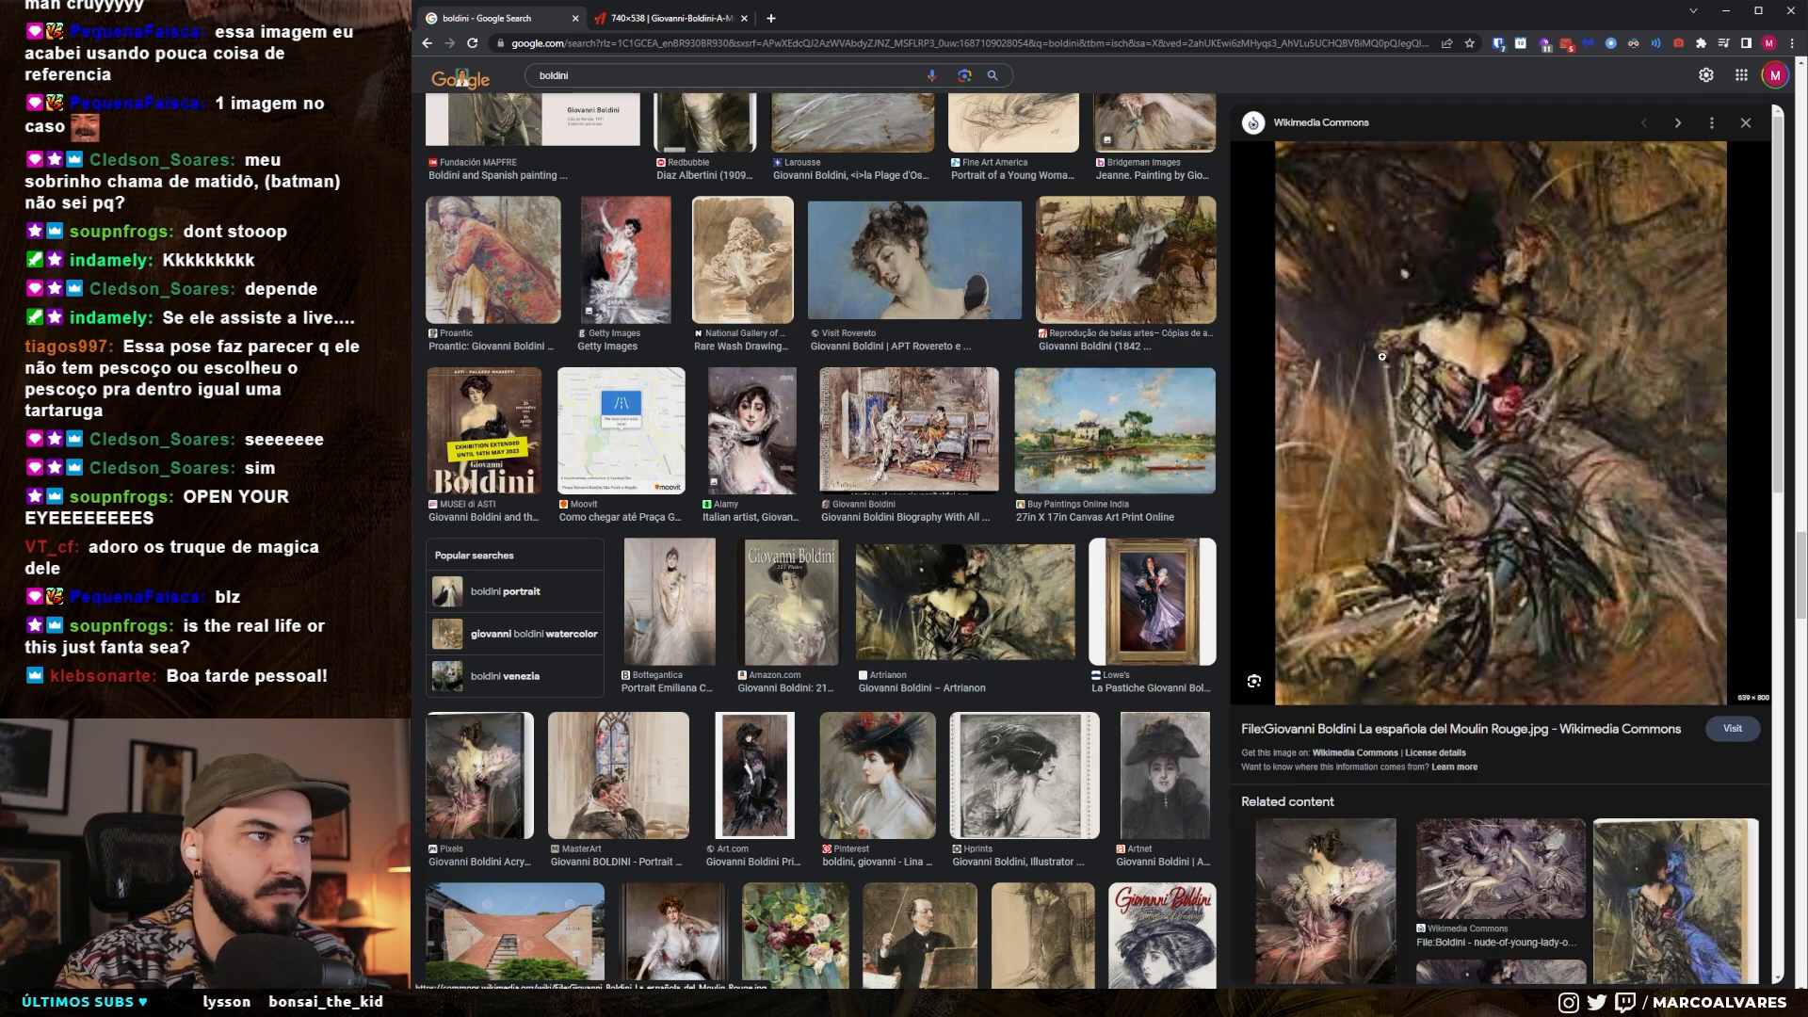
mouse_move(1408, 368)
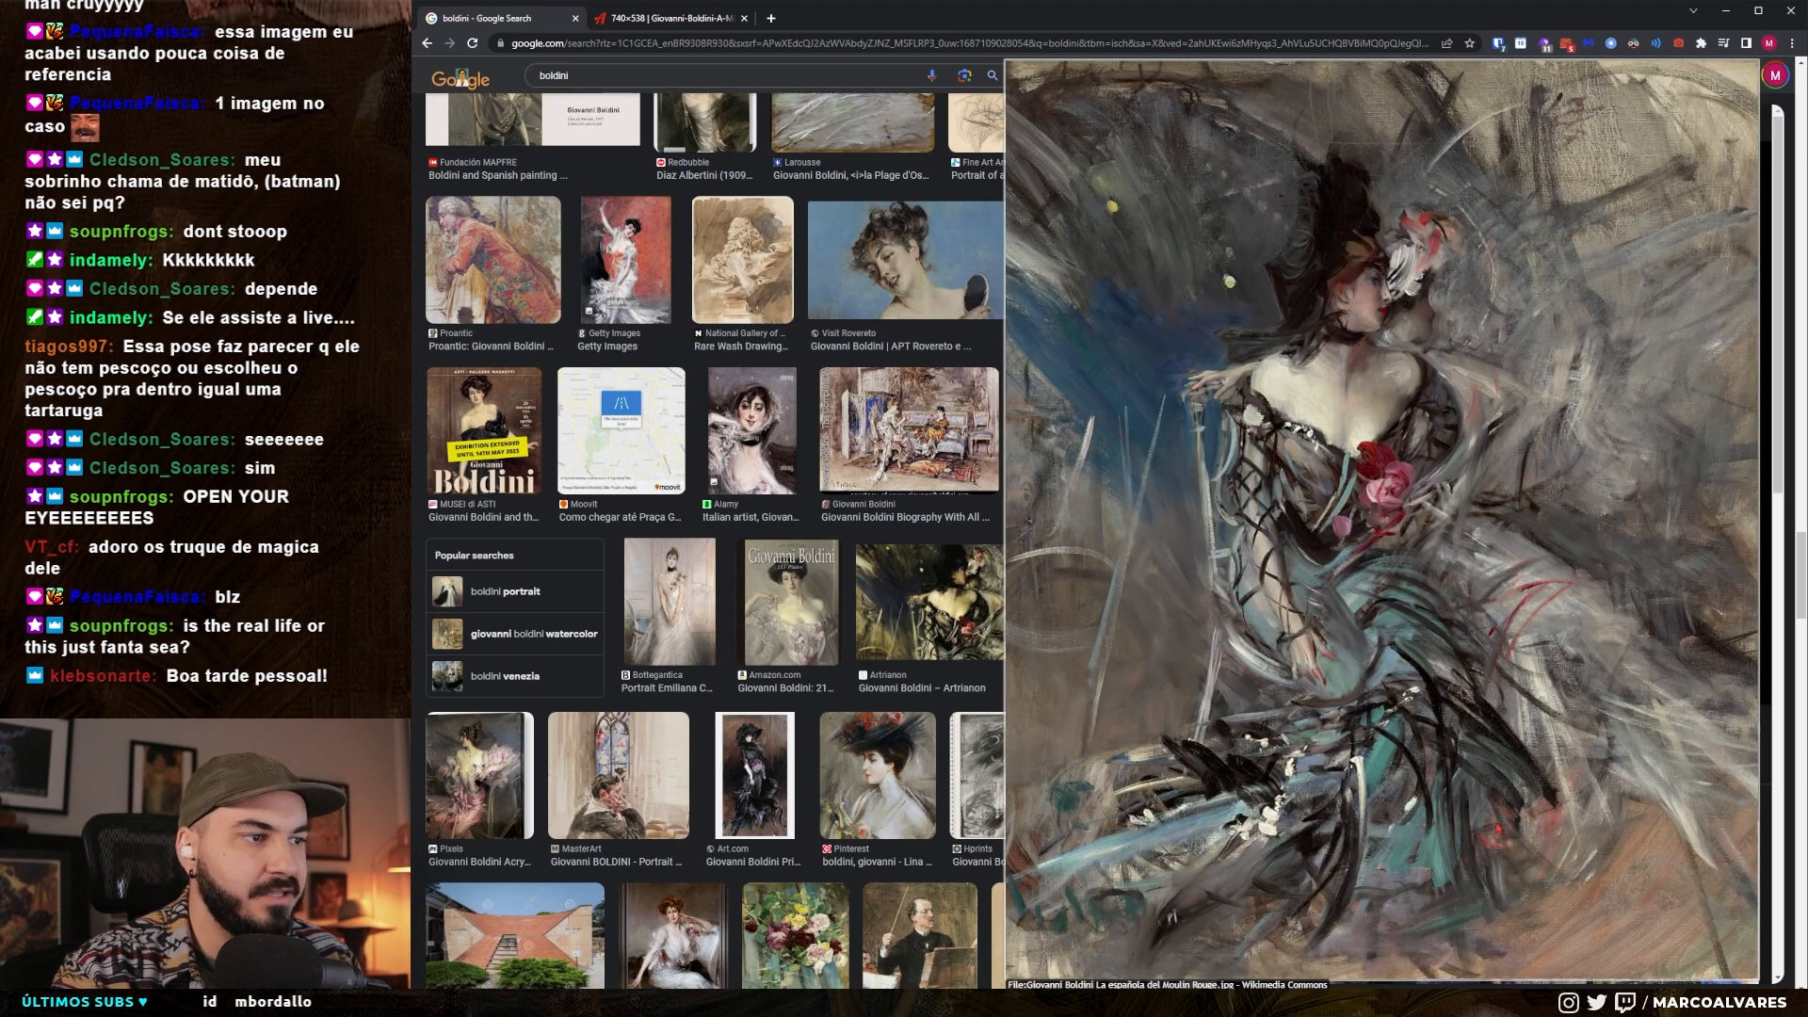
right_click(1406, 505)
left_click(1469, 518)
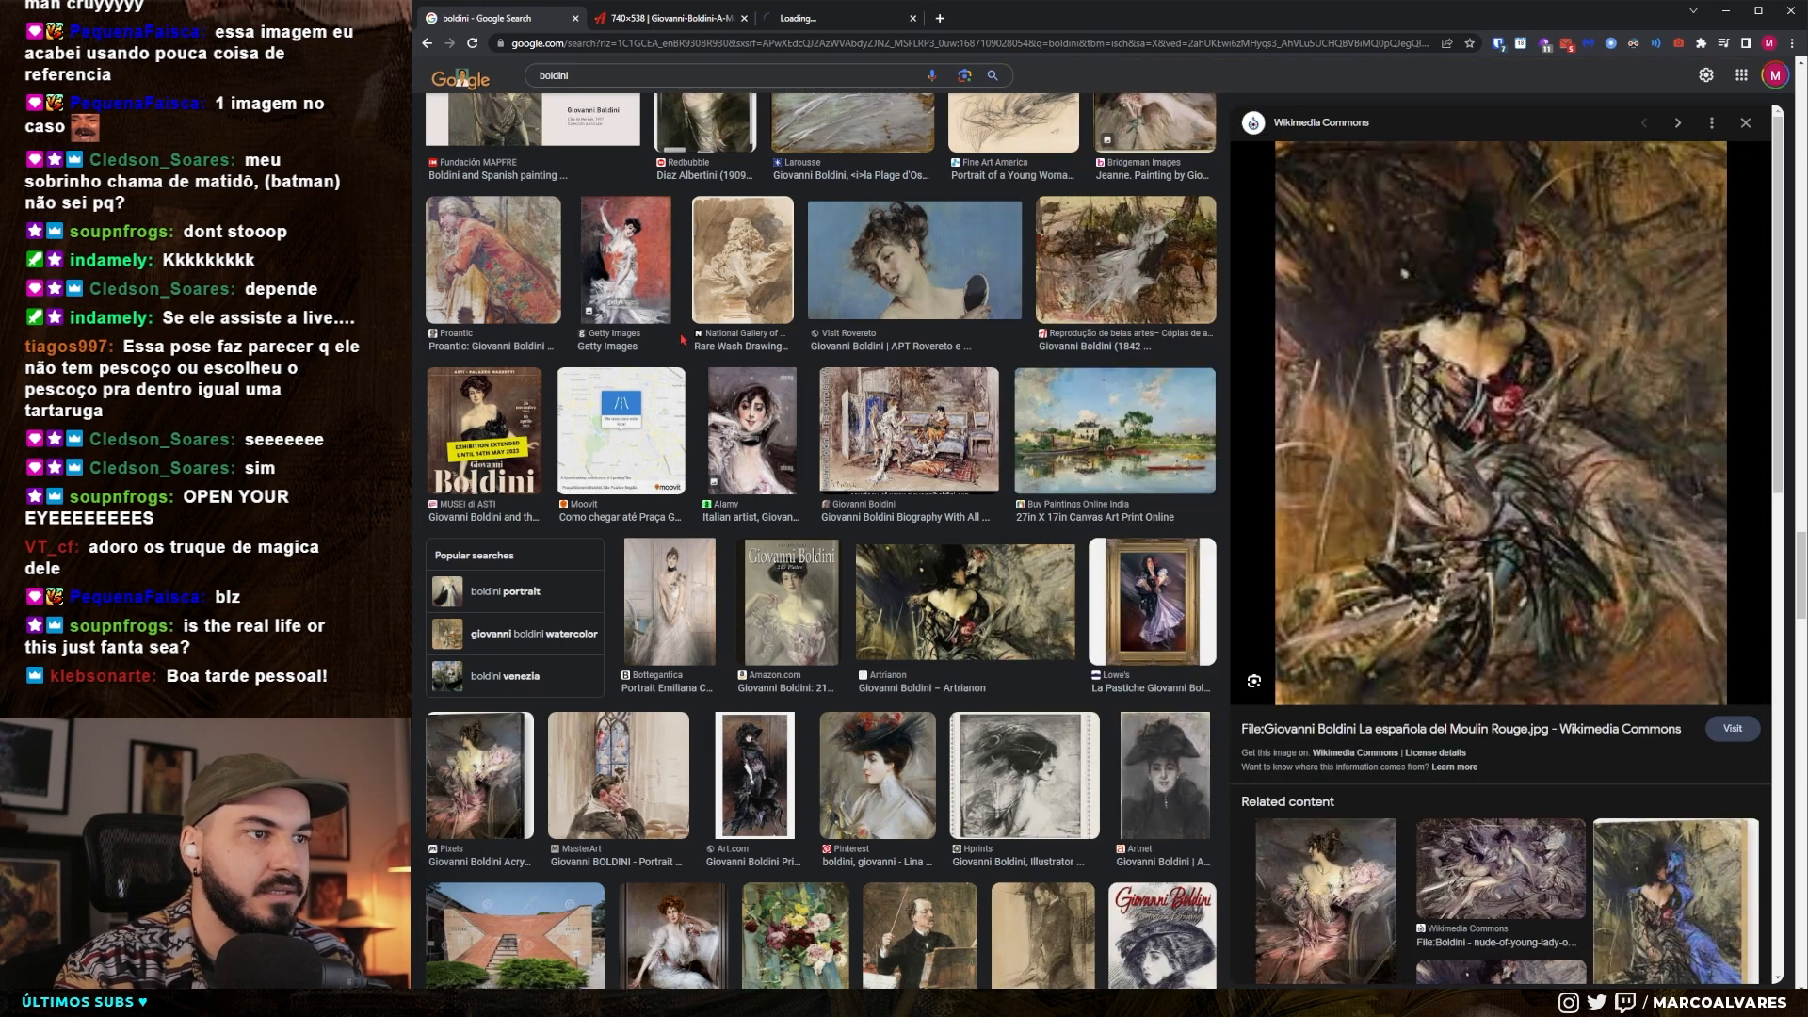
left_click(828, 18)
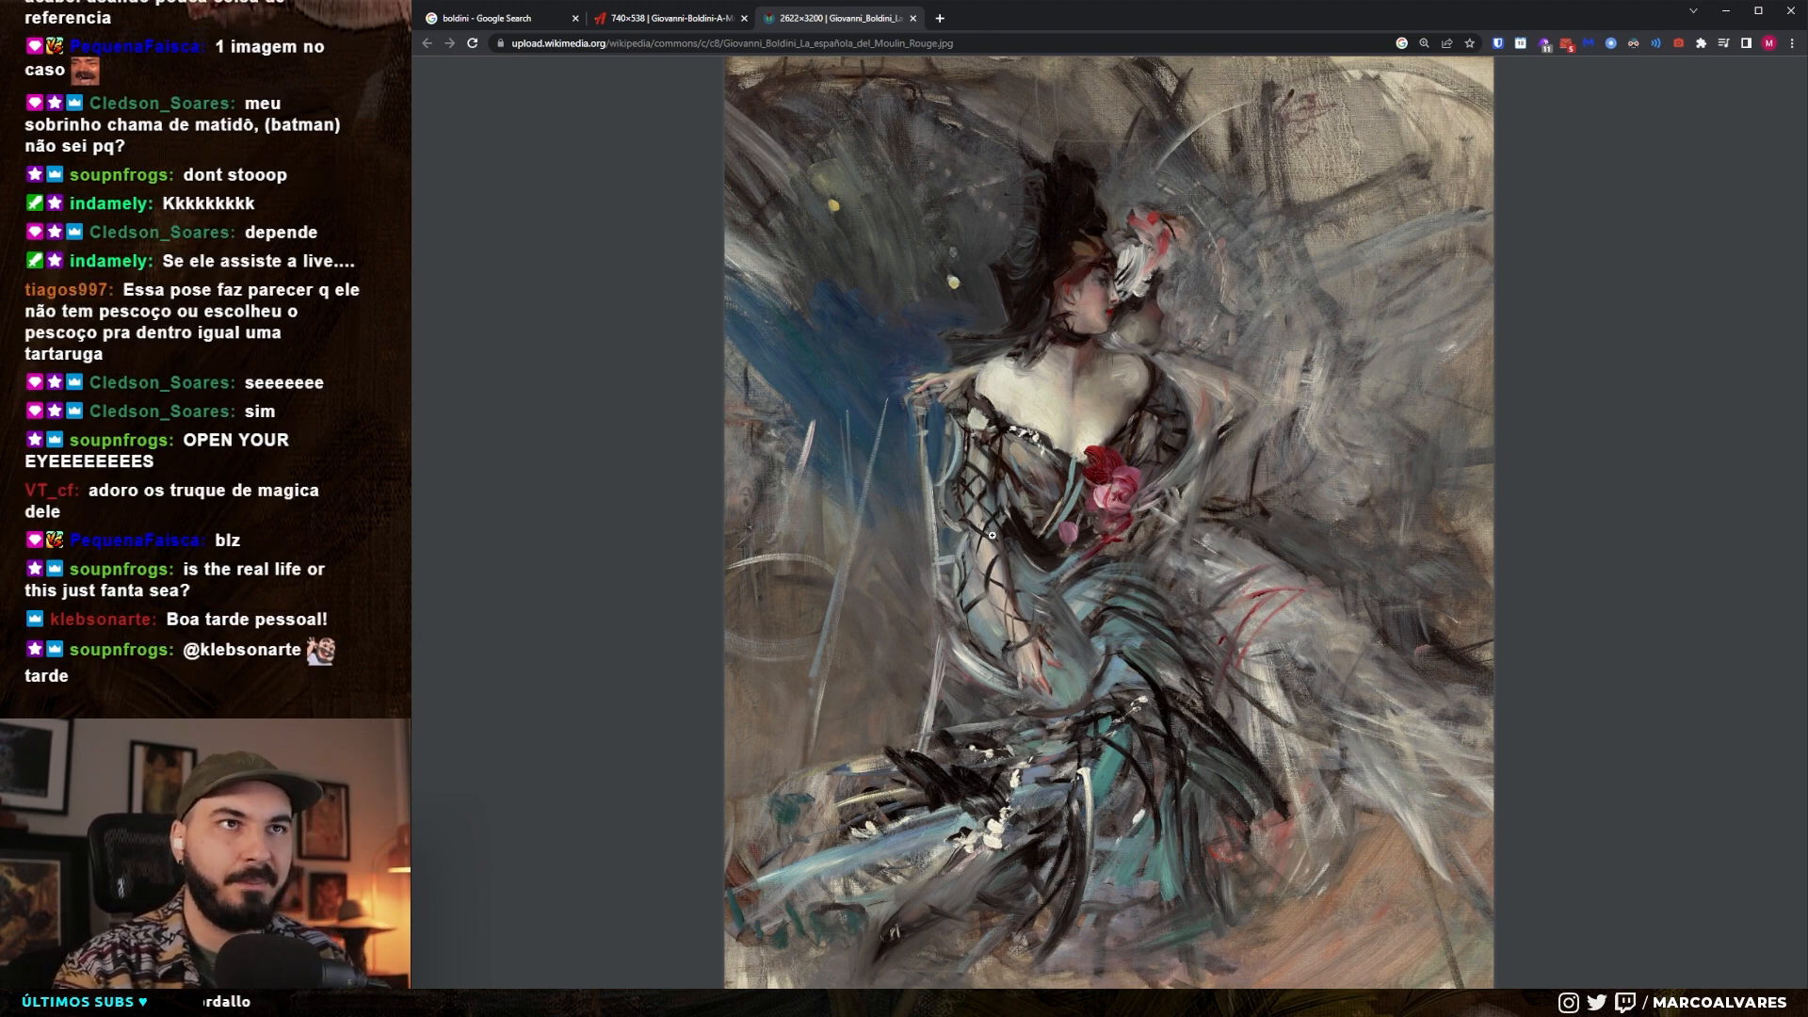
- Revisit the Midsummer Night's Dream painting and preview The Art Post Blog result with the reclining woman from the boldini search
left_click(711, 20)
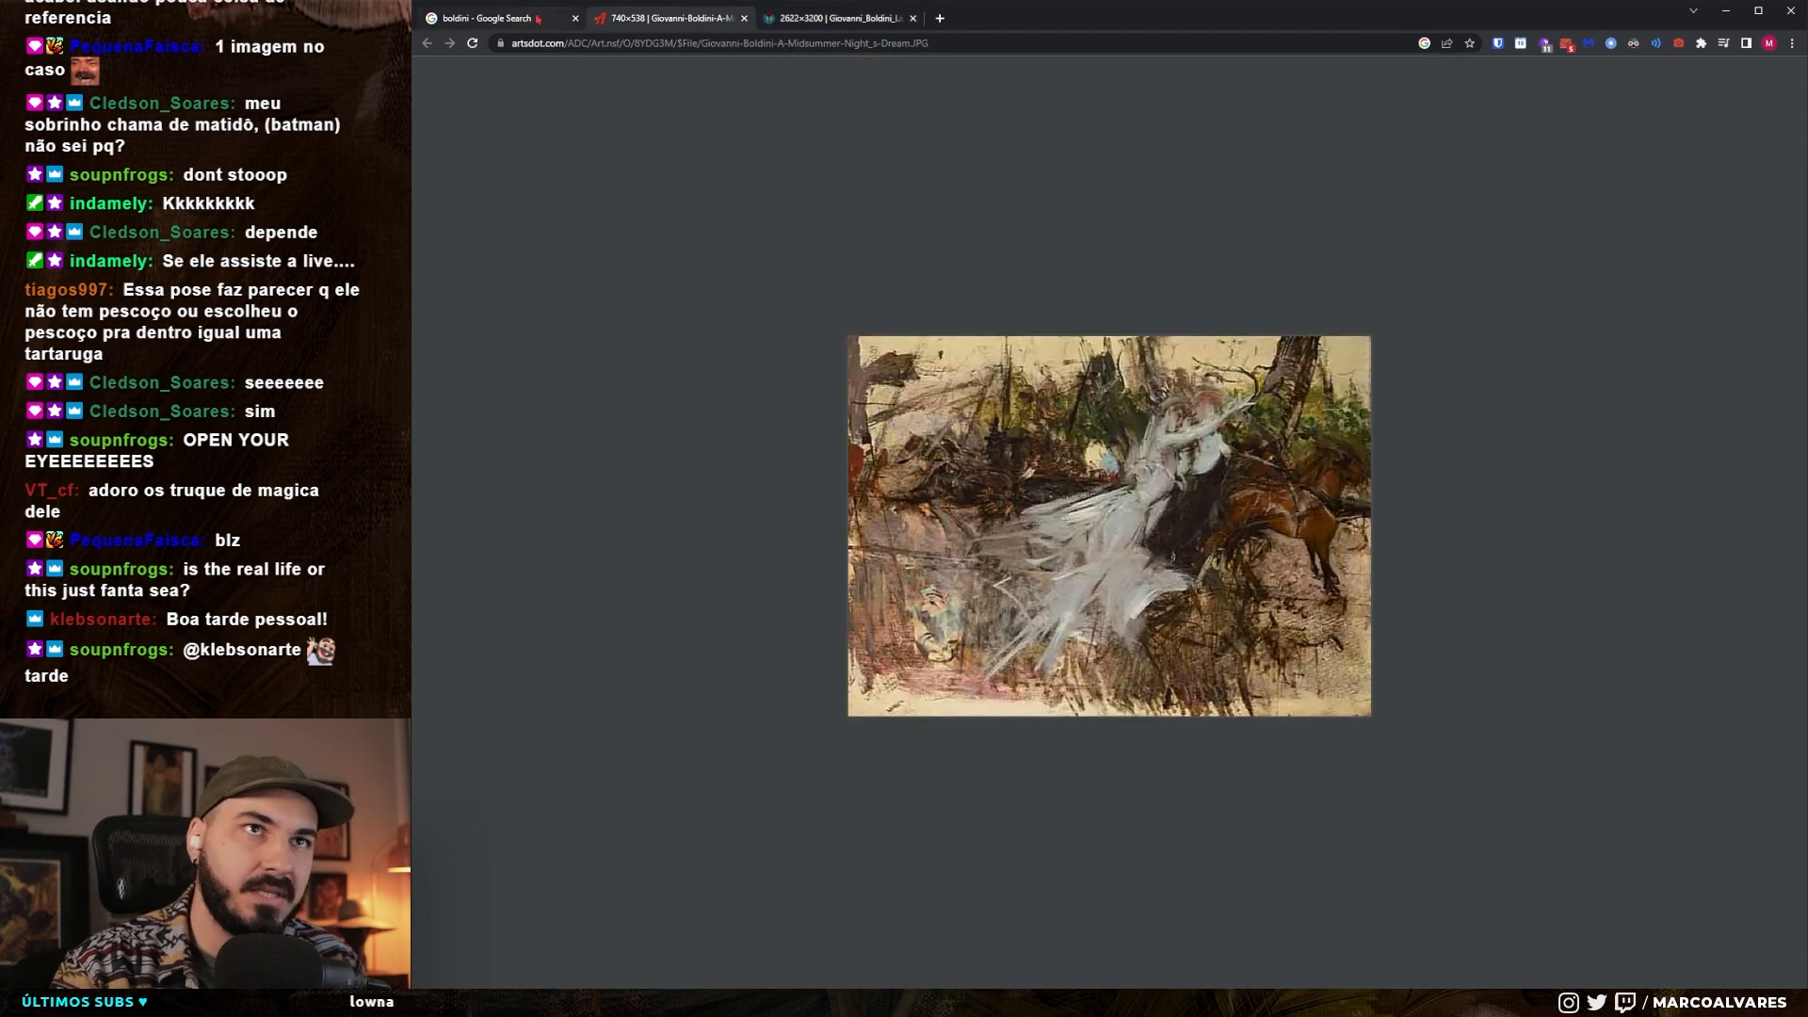
left_click(499, 17)
scroll(751, 426, "down", 1)
scroll(750, 427, "down", 4)
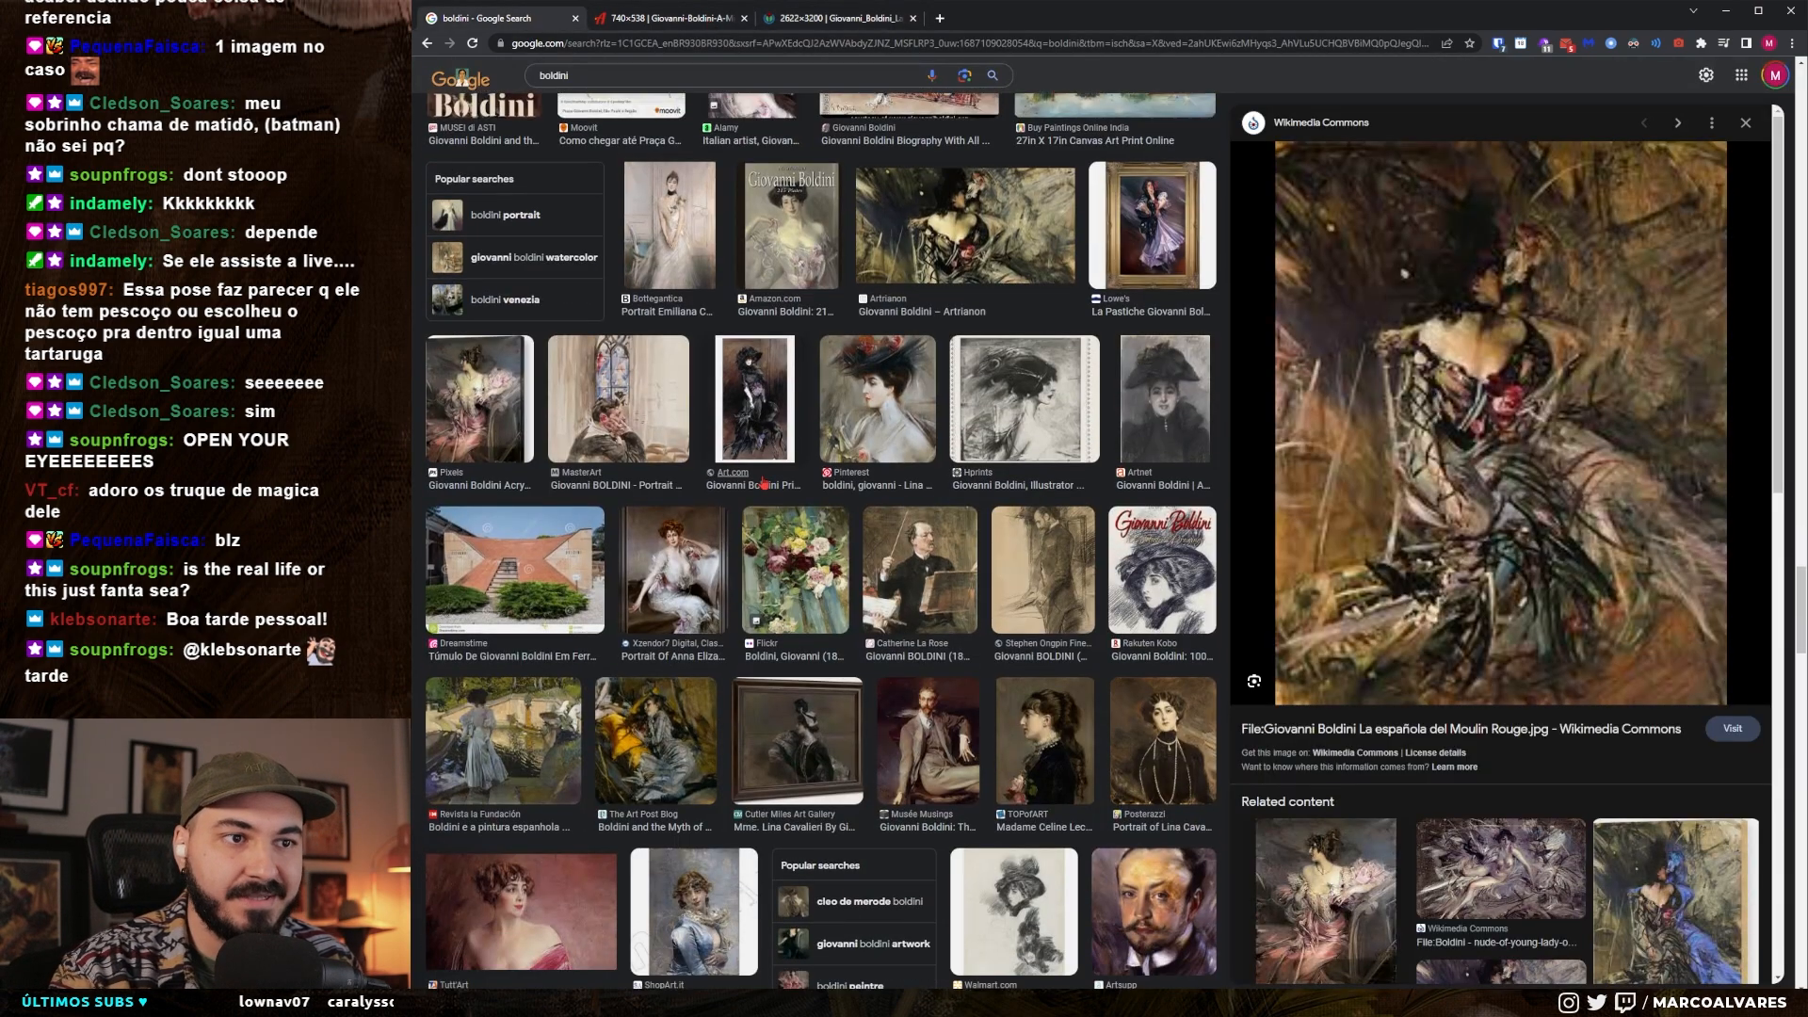
left_click(641, 744)
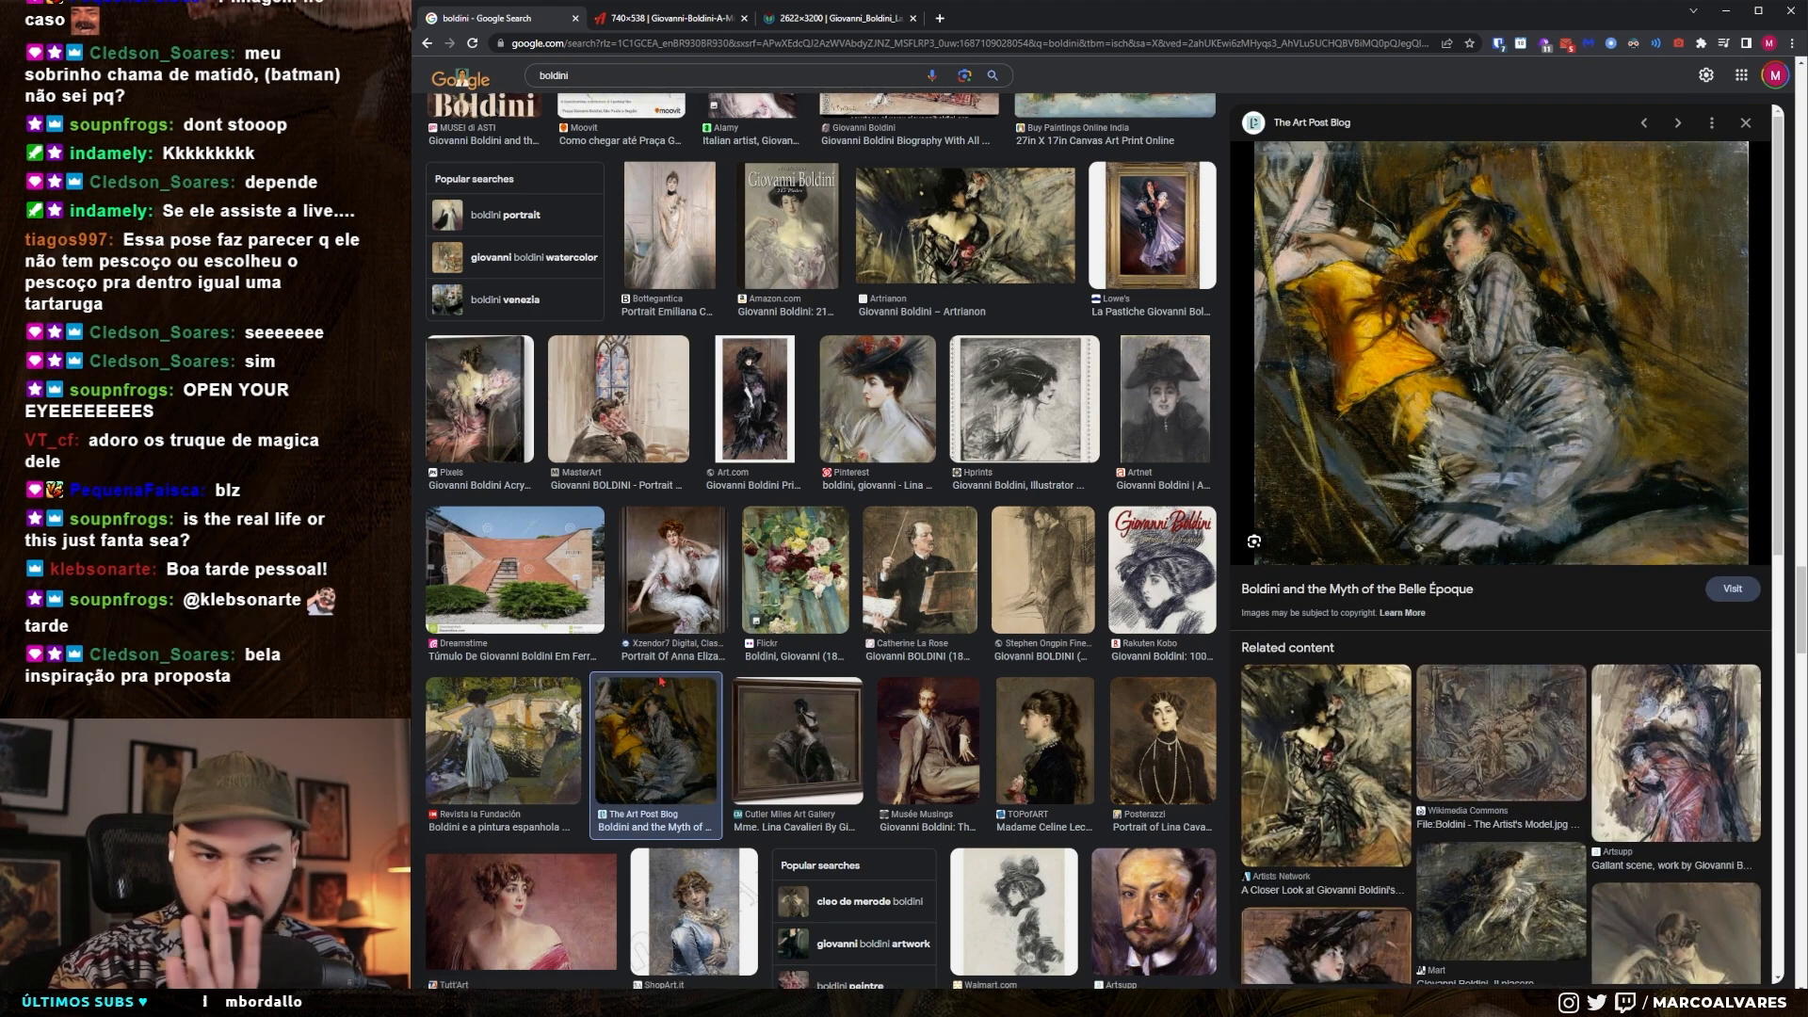
- Preview the Finestre sull'Arte painting of a couple in black, examine its brushwork, and open the full-size image in a new tab
scroll(654, 667, "down", 7)
left_click(1044, 741)
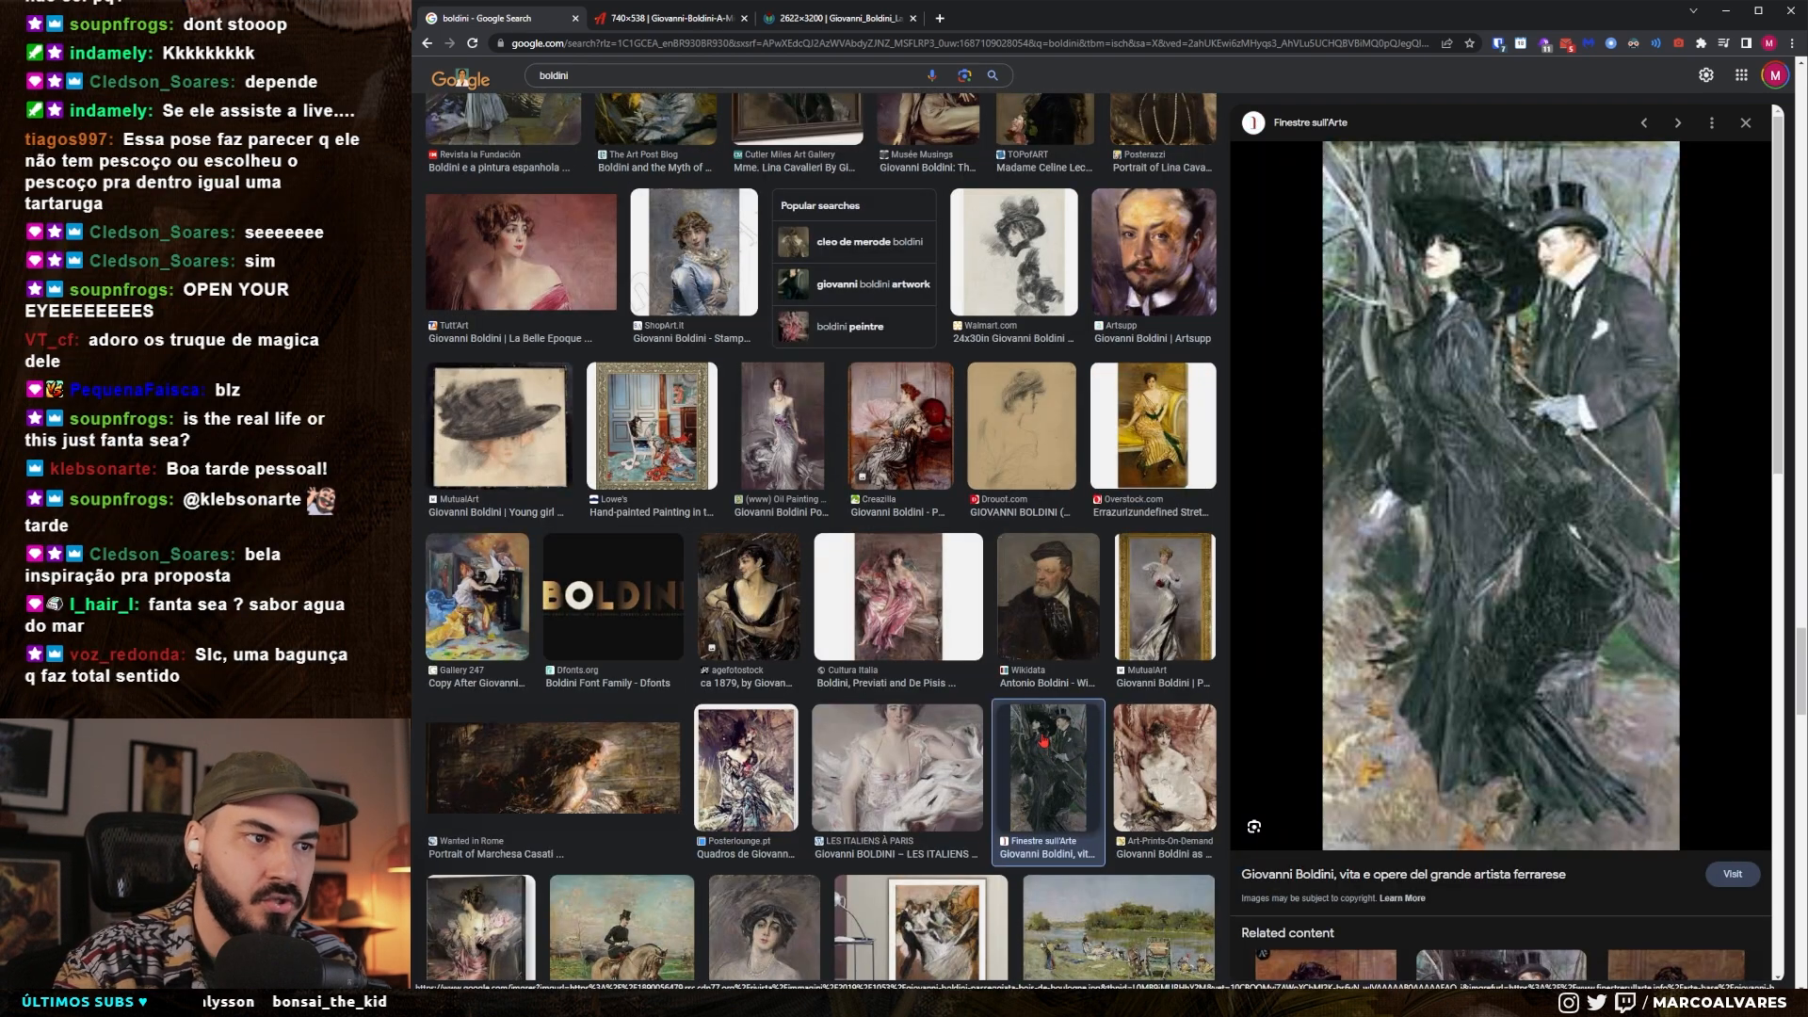
scroll(1036, 737, "down", 1)
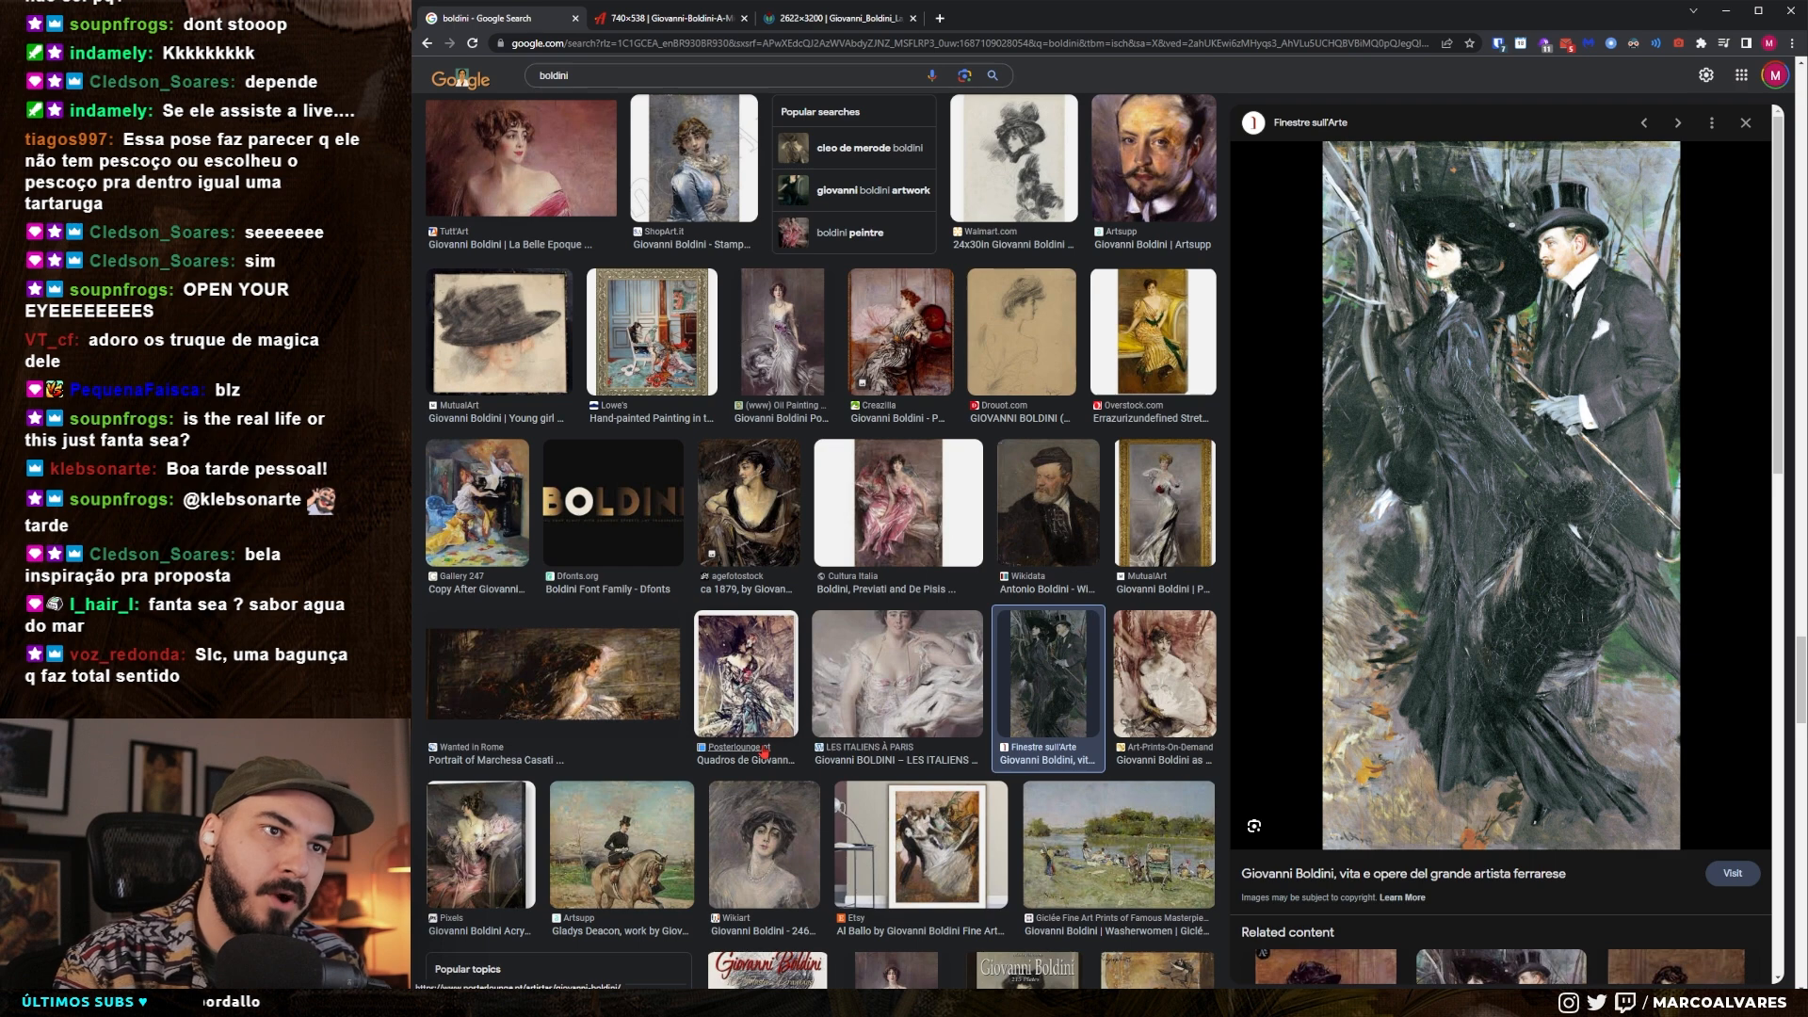
scroll(765, 752, "down", 3)
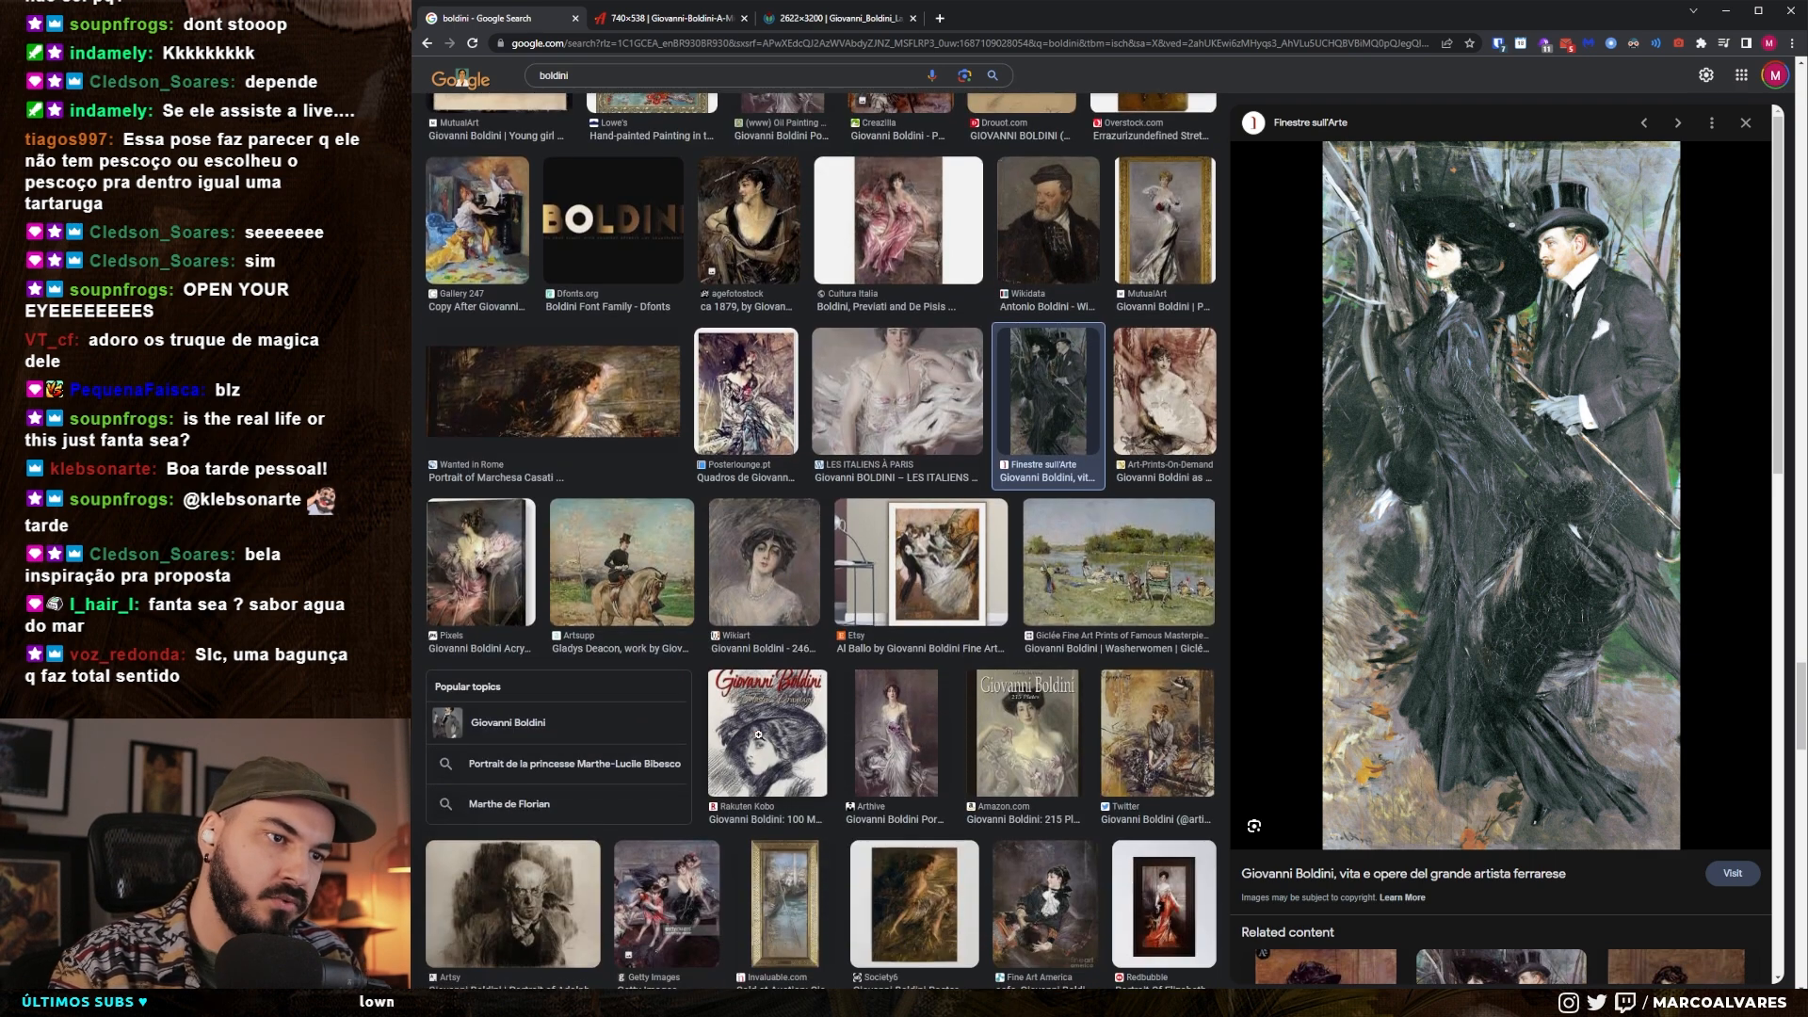
scroll(764, 732, "down", 2)
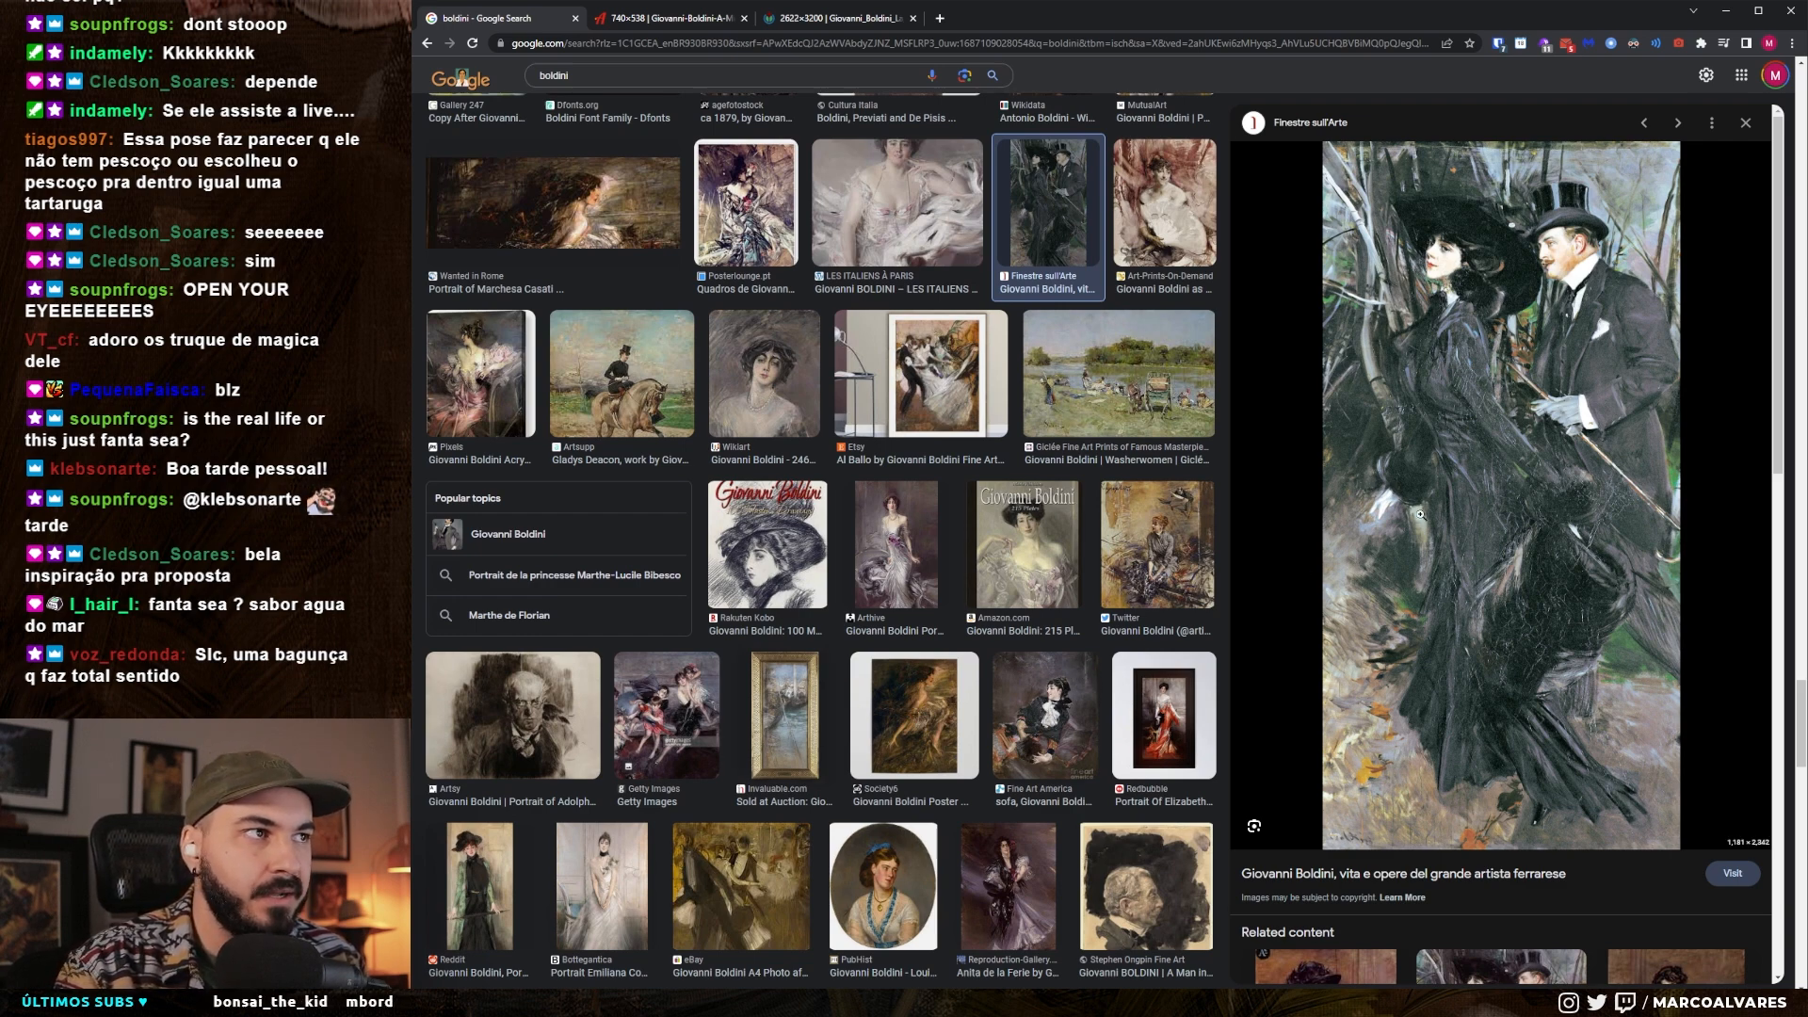
scroll(1513, 465, "down", 2)
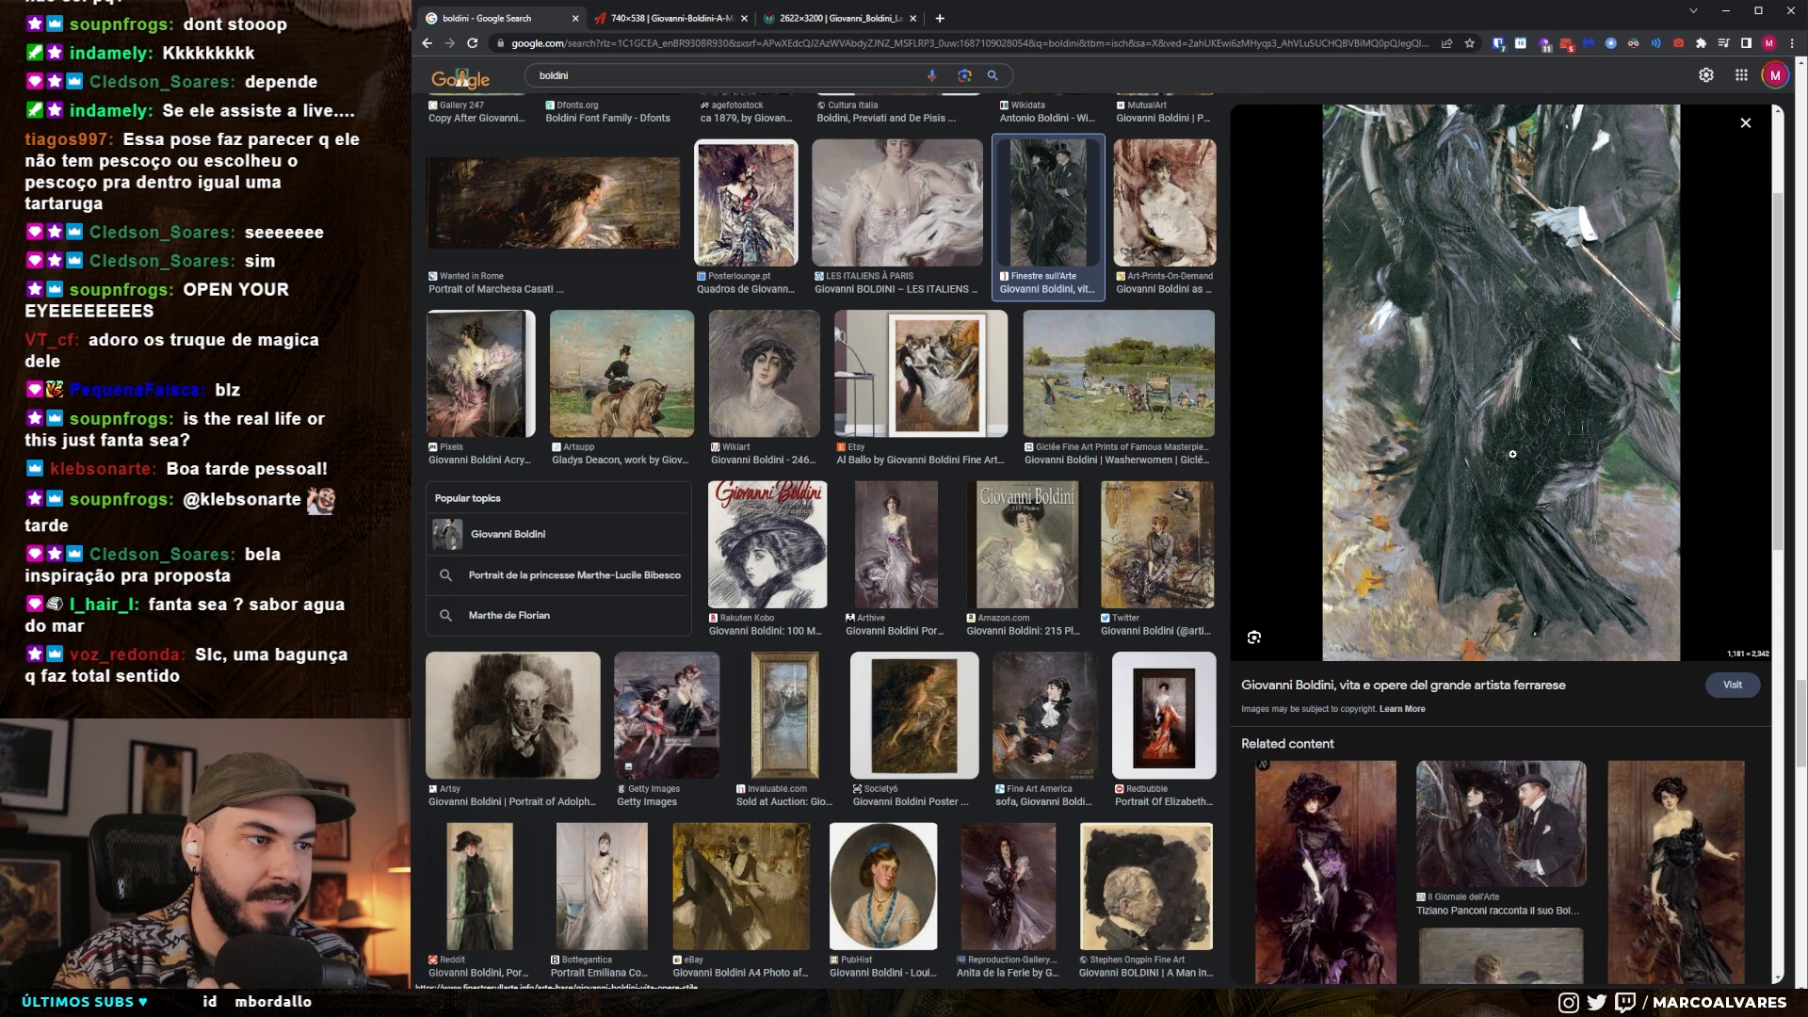
scroll(1512, 454, "down", 2)
scroll(1509, 448, "up", 4)
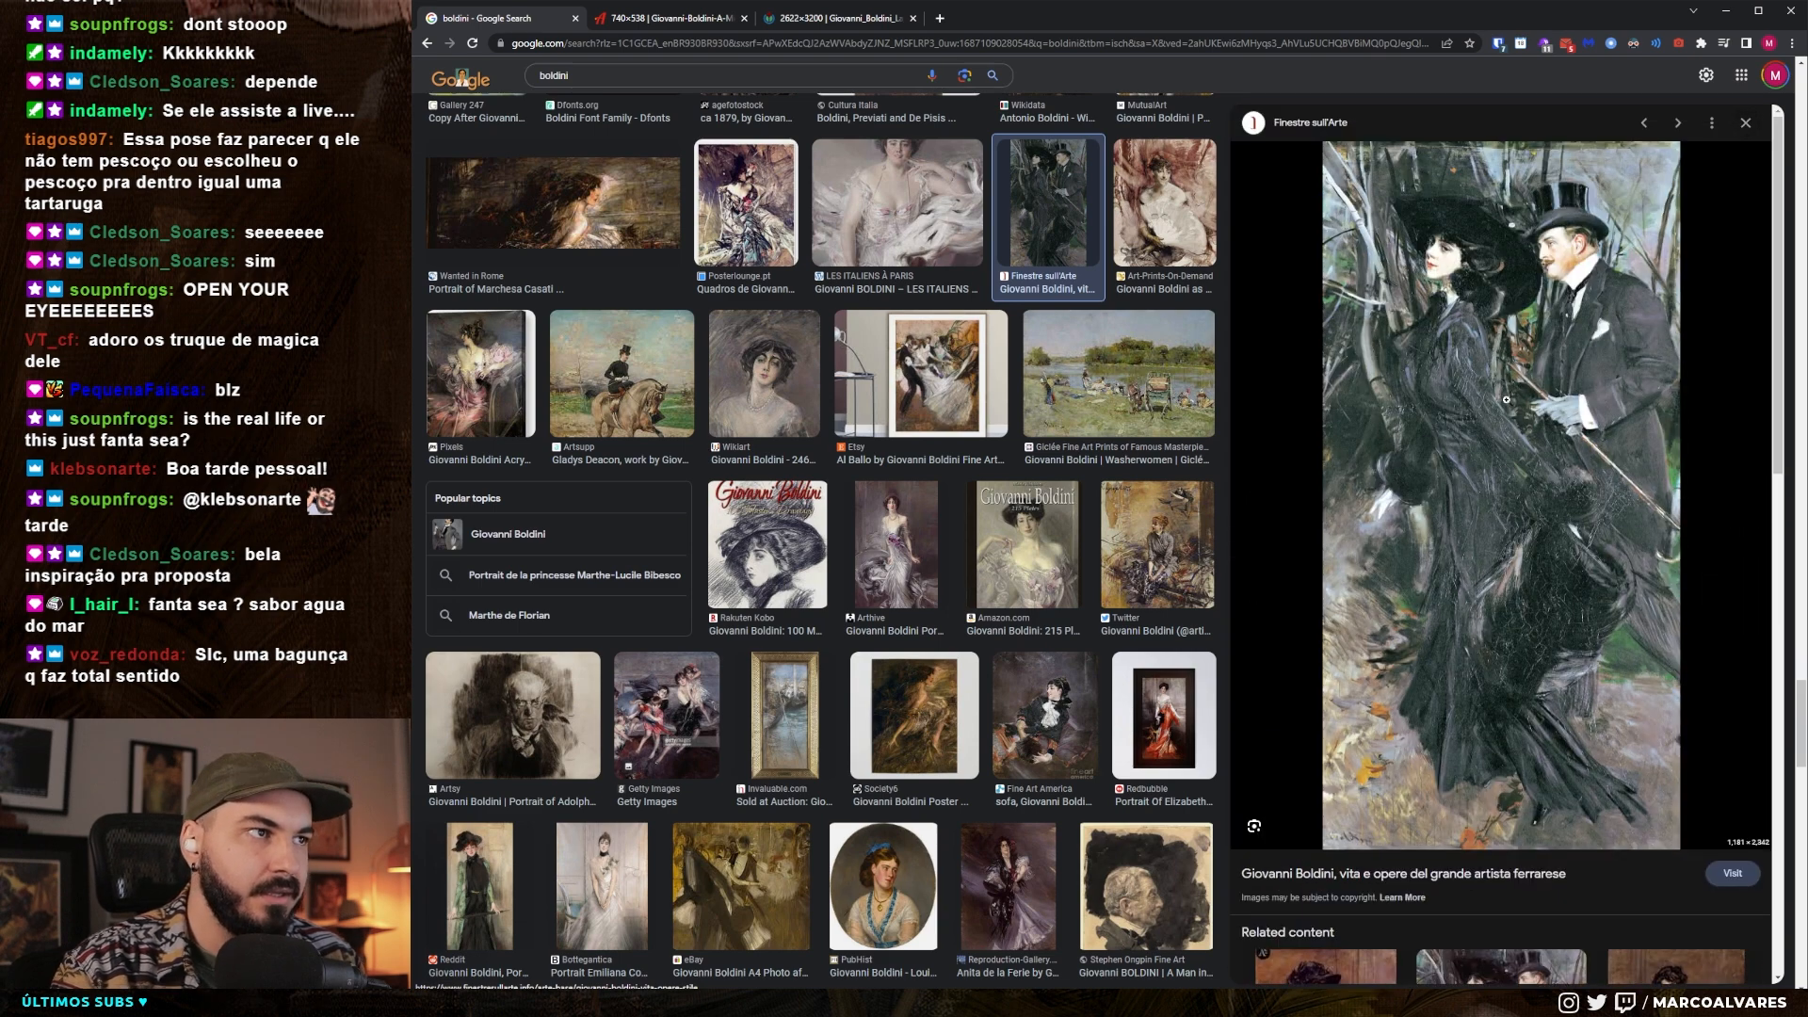
right_click(1501, 382)
left_click(1544, 516)
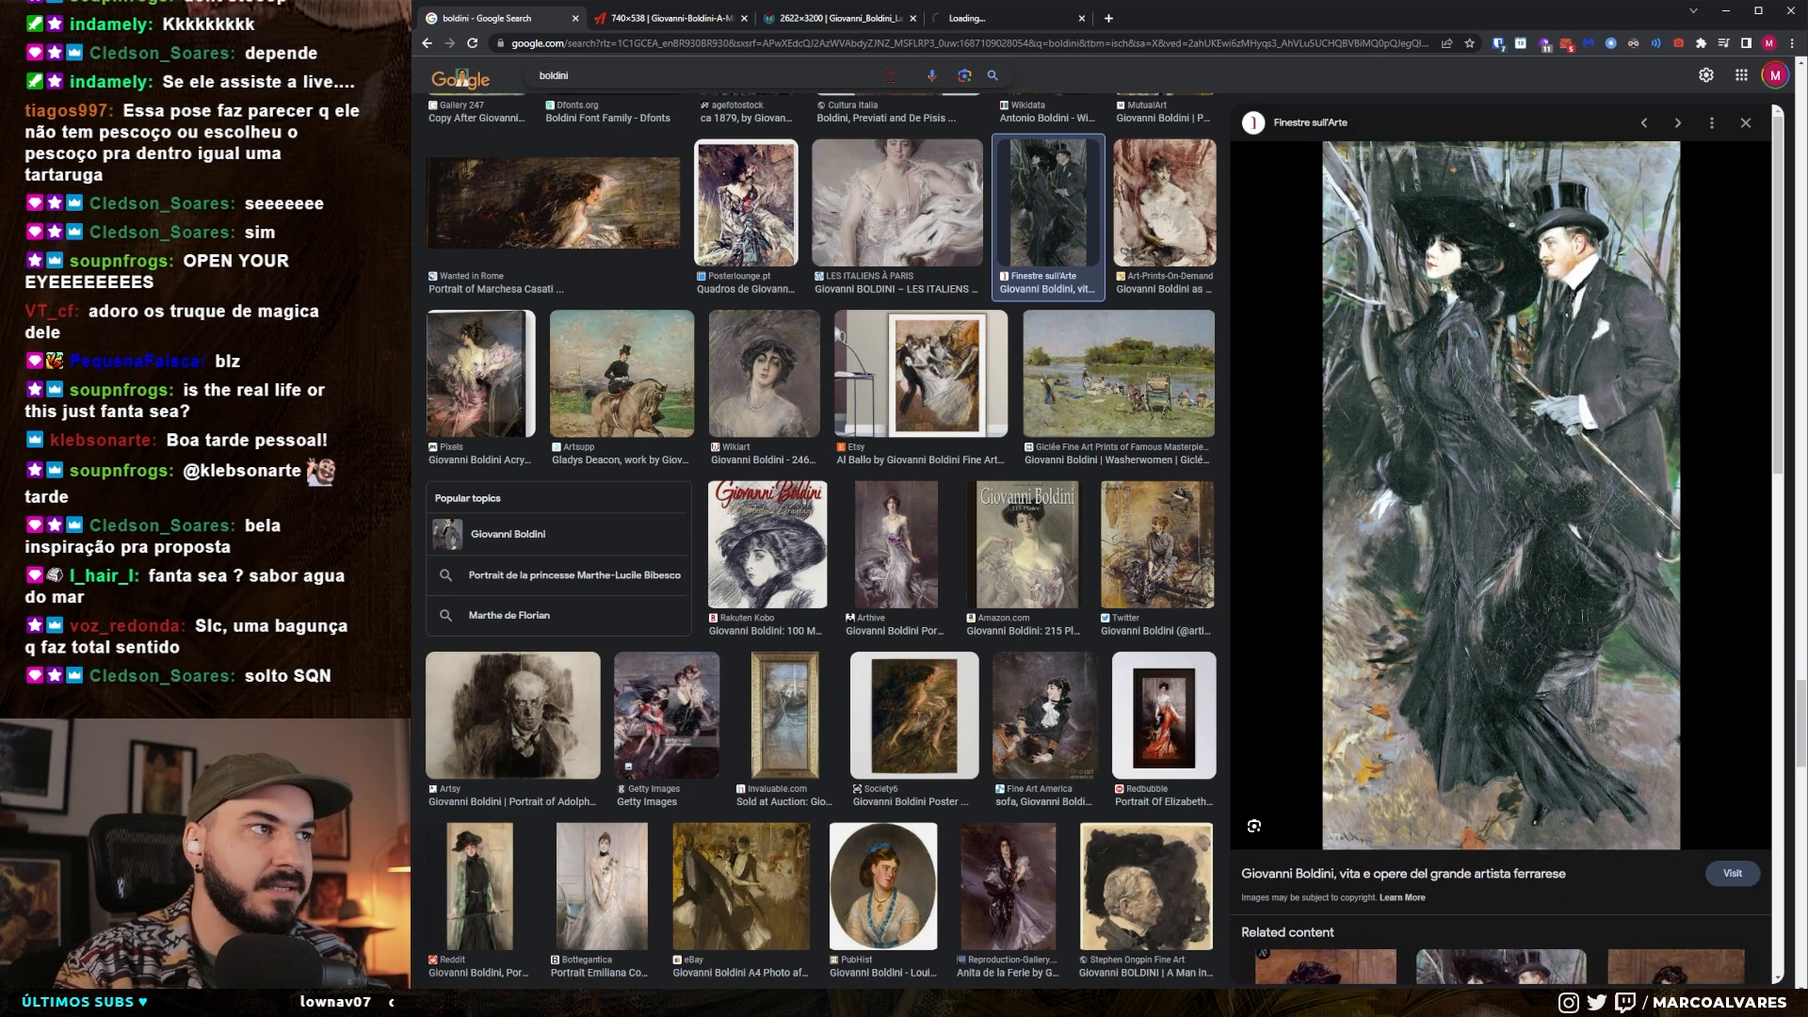
- Look further through the boldini image results, and switch back to the Batman painting in Photoshop
scroll(938, 337, "down", 4)
scroll(938, 337, "down", 2)
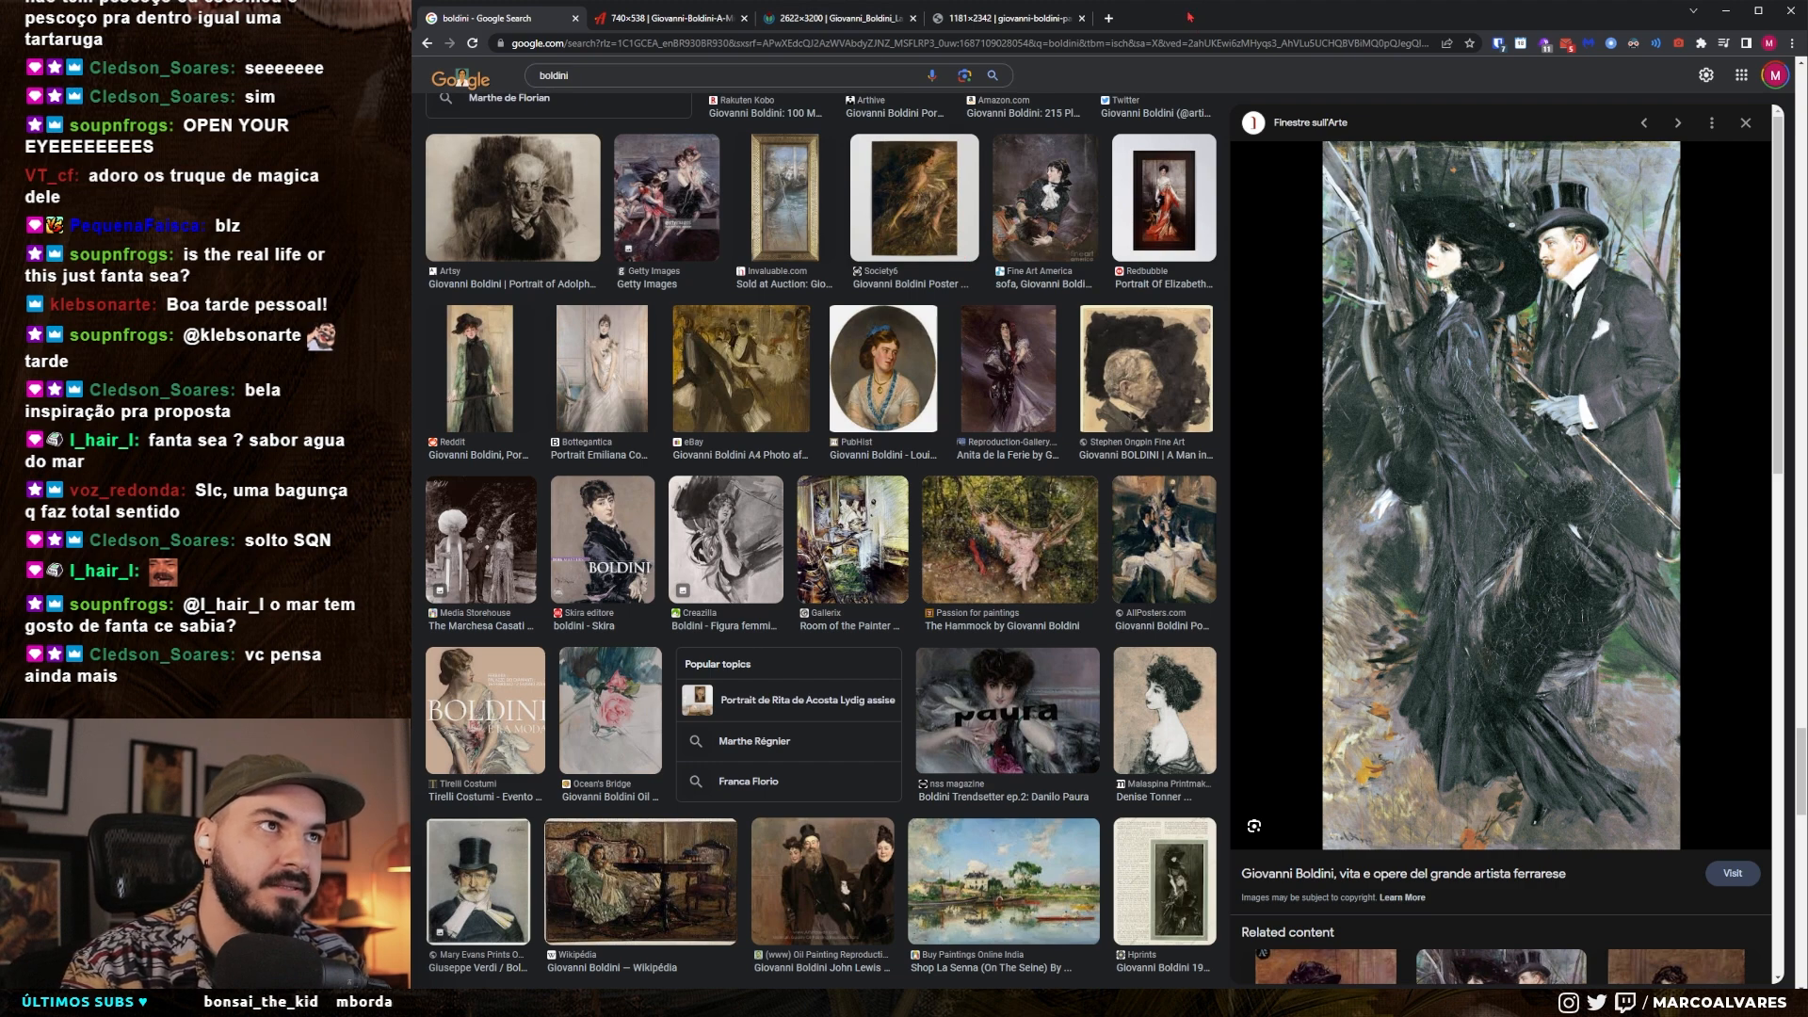
key("alt+Tab")
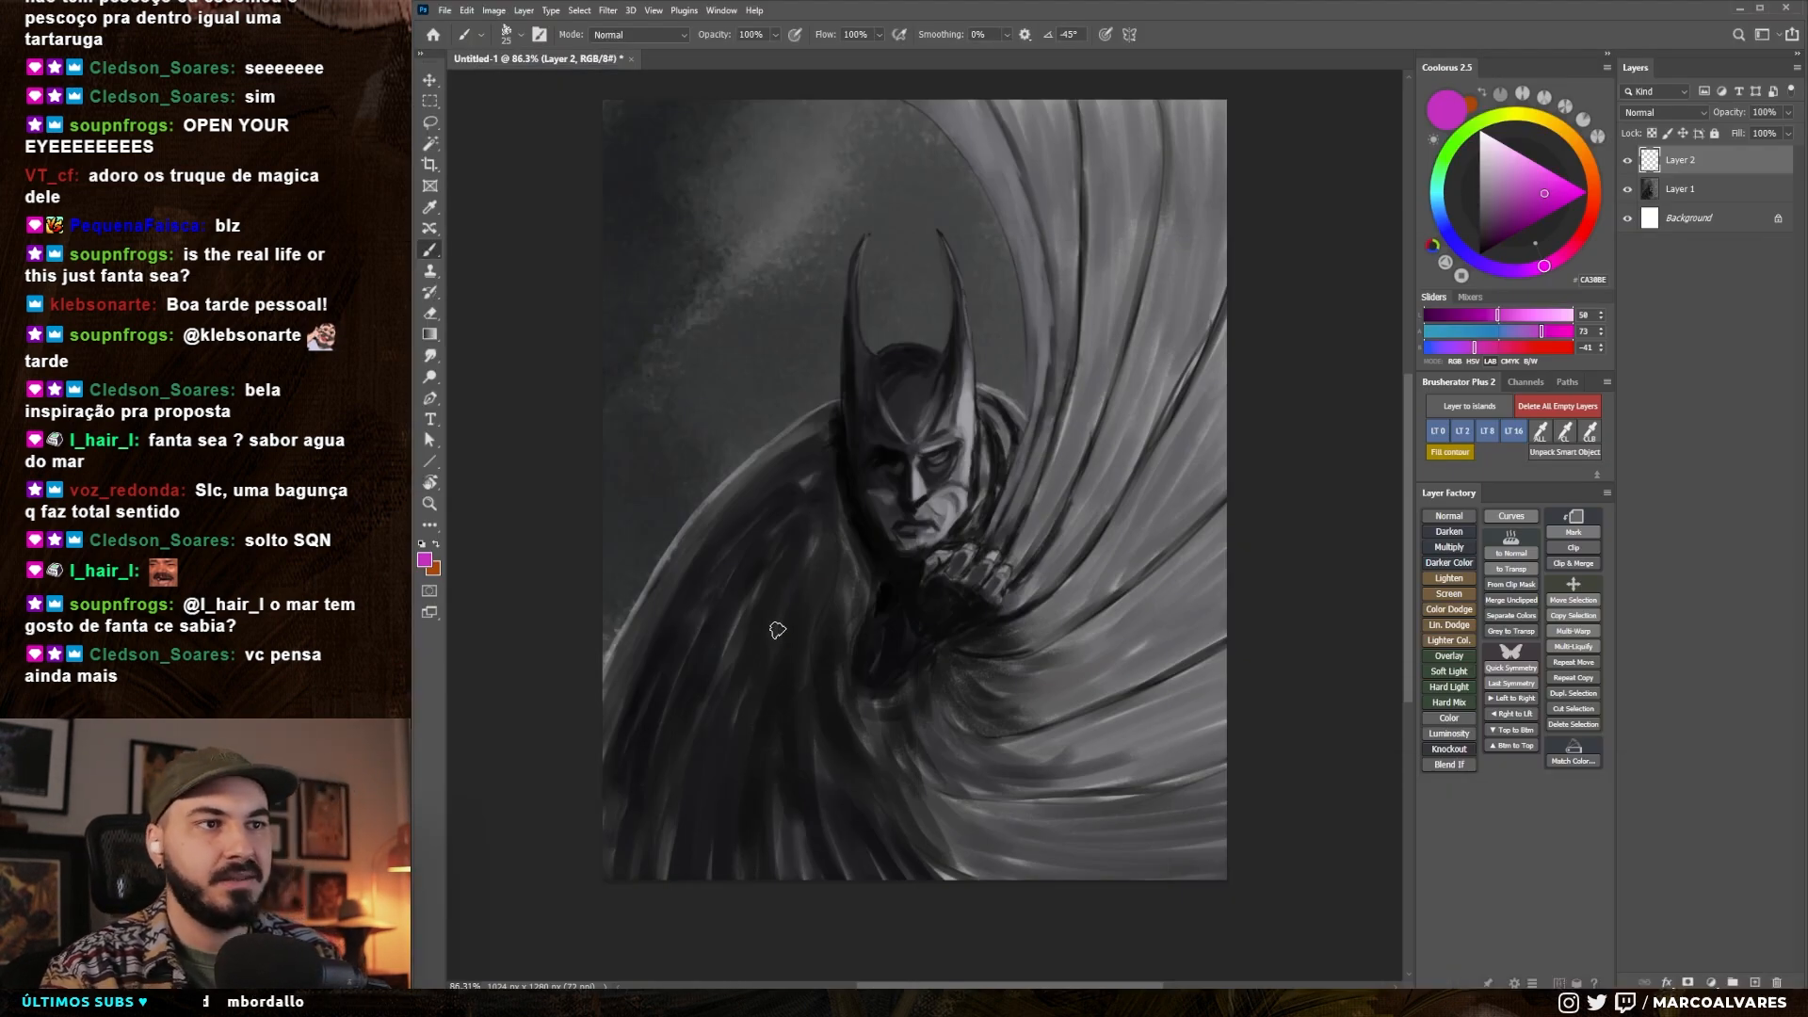
- Try temporary magenta marks around Batman's face and on the raised cape, undoing each one
mouse_move(920, 367)
left_mouse_down()
mouse_move(828, 546)
mouse_move(939, 393)
mouse_move(866, 394)
left_mouse_up()
key("ctrl+z")
left_click_drag(975, 506, 973, 493)
mouse_move(875, 402)
left_mouse_down()
mouse_move(848, 429)
mouse_move(868, 407)
left_mouse_up()
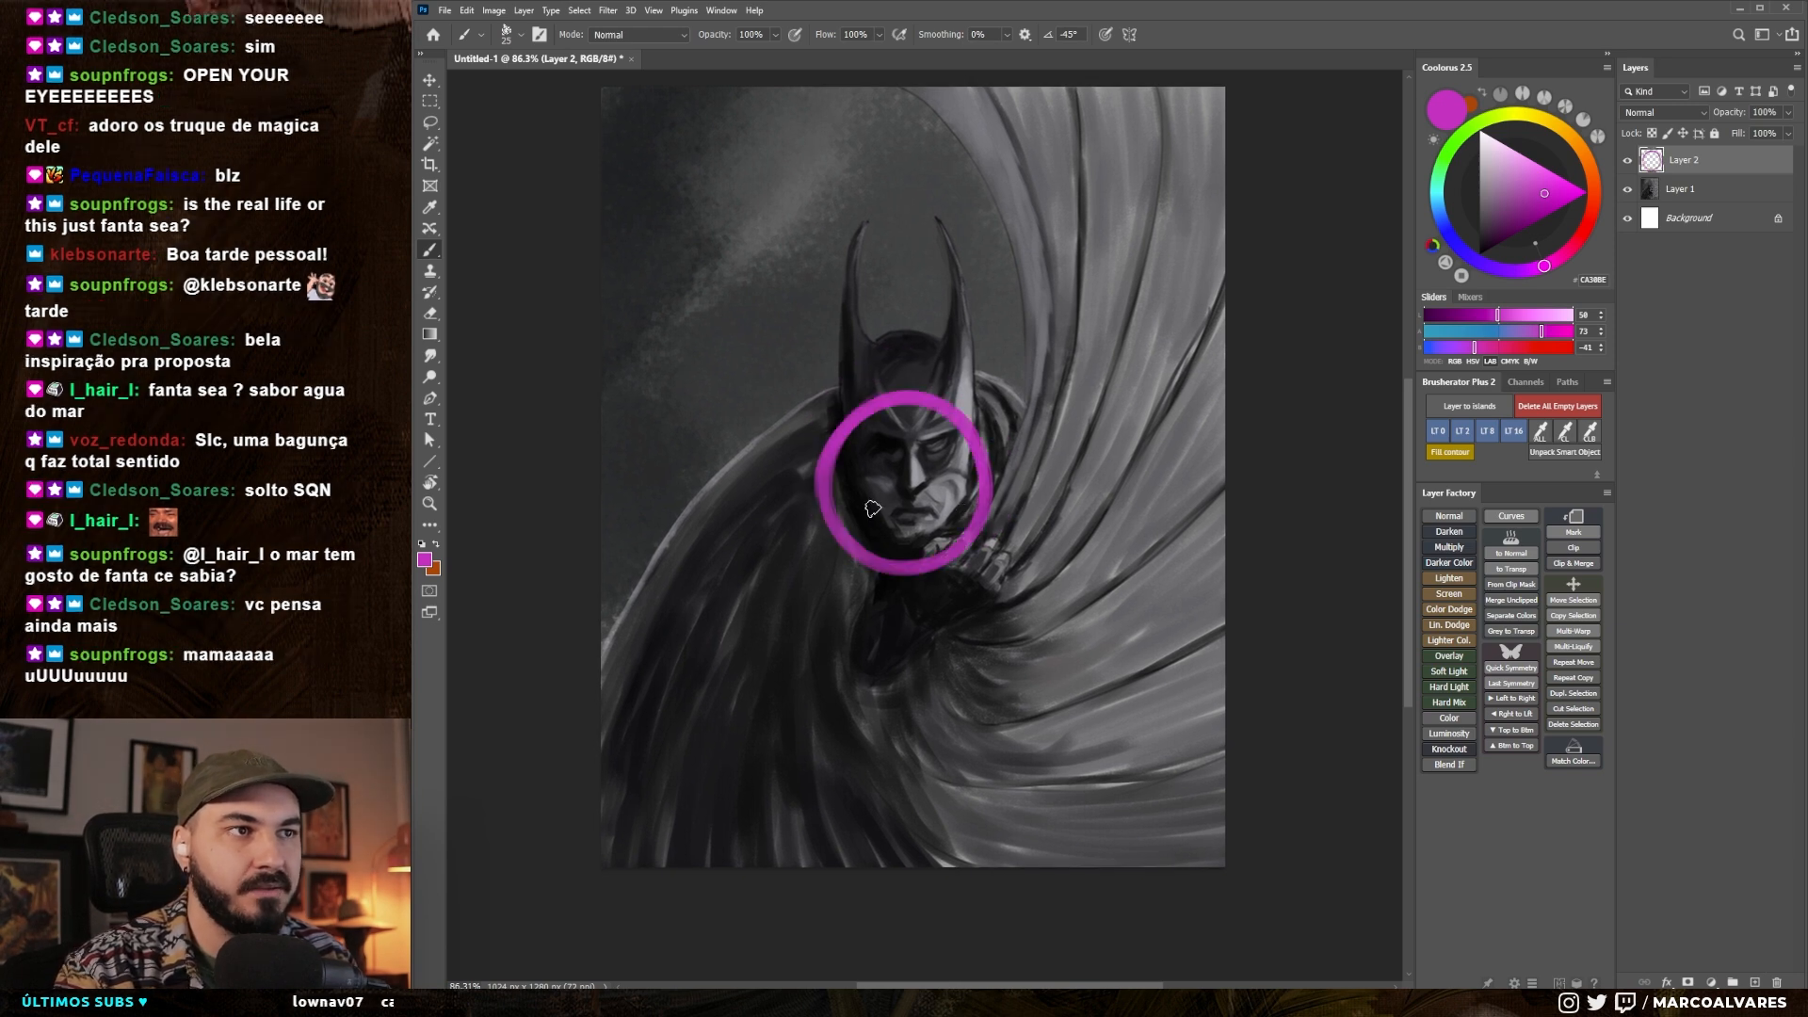
key("ctrl+z")
mouse_move(1093, 210)
left_mouse_down()
mouse_move(1075, 218)
mouse_move(1130, 320)
mouse_move(1166, 169)
left_mouse_up()
key("ctrl+z")
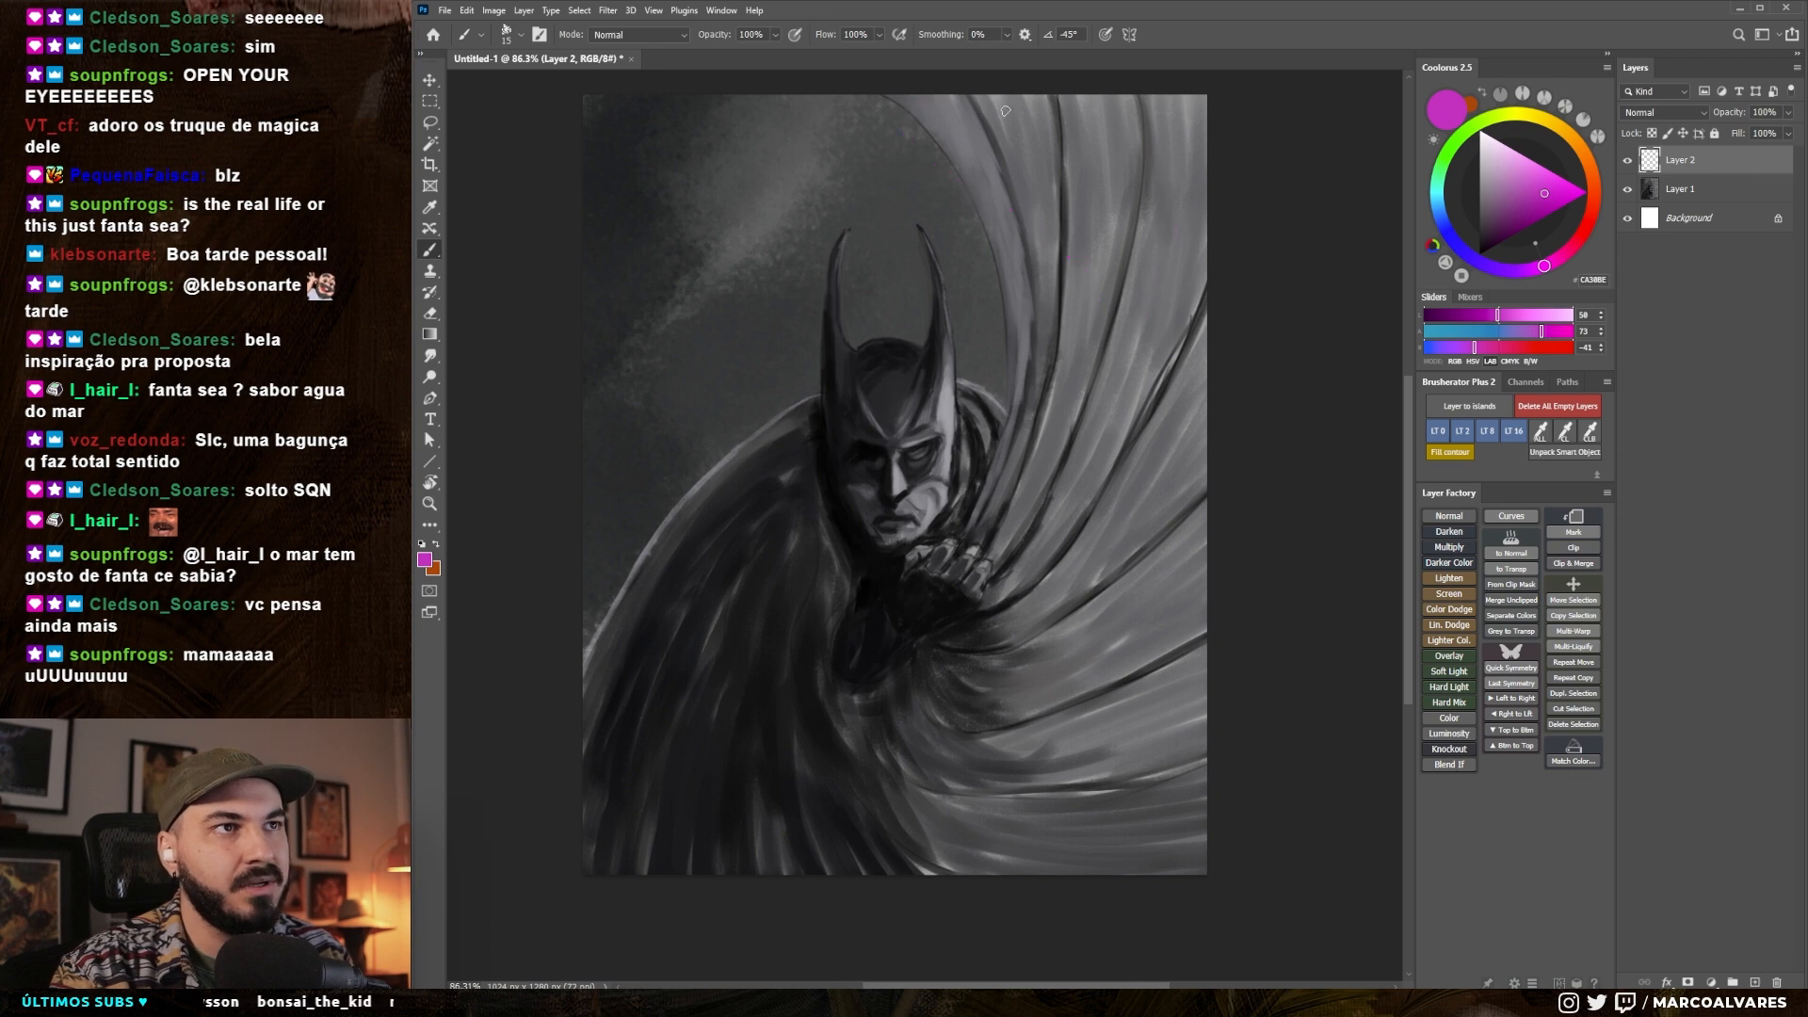
- Point out the background and the cape's streaked folds with temporary magenta strokes, undoing each stroke
mouse_move(888, 153)
left_mouse_down()
mouse_move(1095, 214)
mouse_move(979, 111)
left_mouse_up()
key("ctrl+z")
mouse_move(1183, 251)
left_mouse_down()
mouse_move(1114, 370)
mouse_move(1195, 426)
mouse_move(1178, 267)
left_mouse_up()
key("ctrl+z")
mouse_move(1190, 520)
left_mouse_down()
mouse_move(1123, 759)
mouse_move(1234, 654)
mouse_move(1147, 569)
left_mouse_up()
key("ctrl+z")
left_click_drag(1127, 754, 1142, 748)
key("ctrl+z")
- Circle the face in magenta as the focal point within the whole composition, and undo the circle
mouse_move(1021, 633)
left_mouse_down()
mouse_move(1028, 610)
mouse_move(979, 653)
mouse_move(1021, 650)
left_mouse_up()
left_click_drag(941, 515, 922, 518)
left_click_drag(1099, 469, 1103, 456)
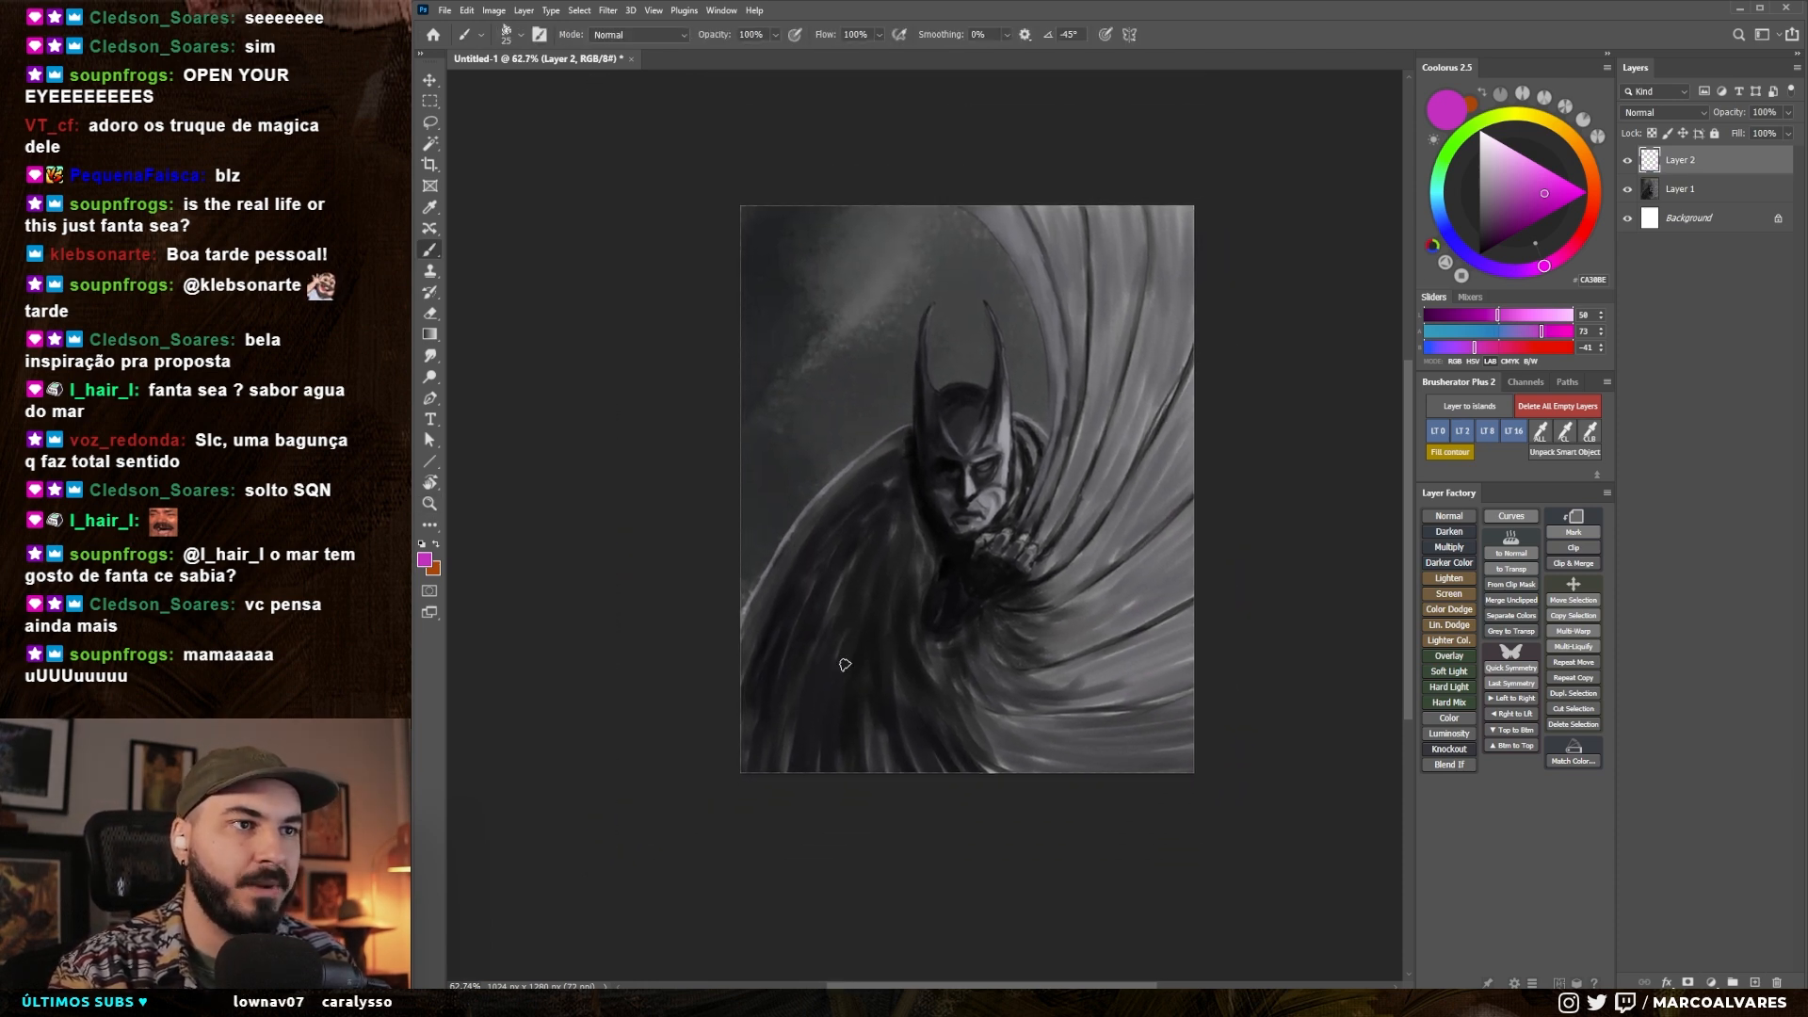
mouse_move(937, 432)
left_mouse_down()
mouse_move(1035, 450)
mouse_move(913, 485)
left_mouse_up()
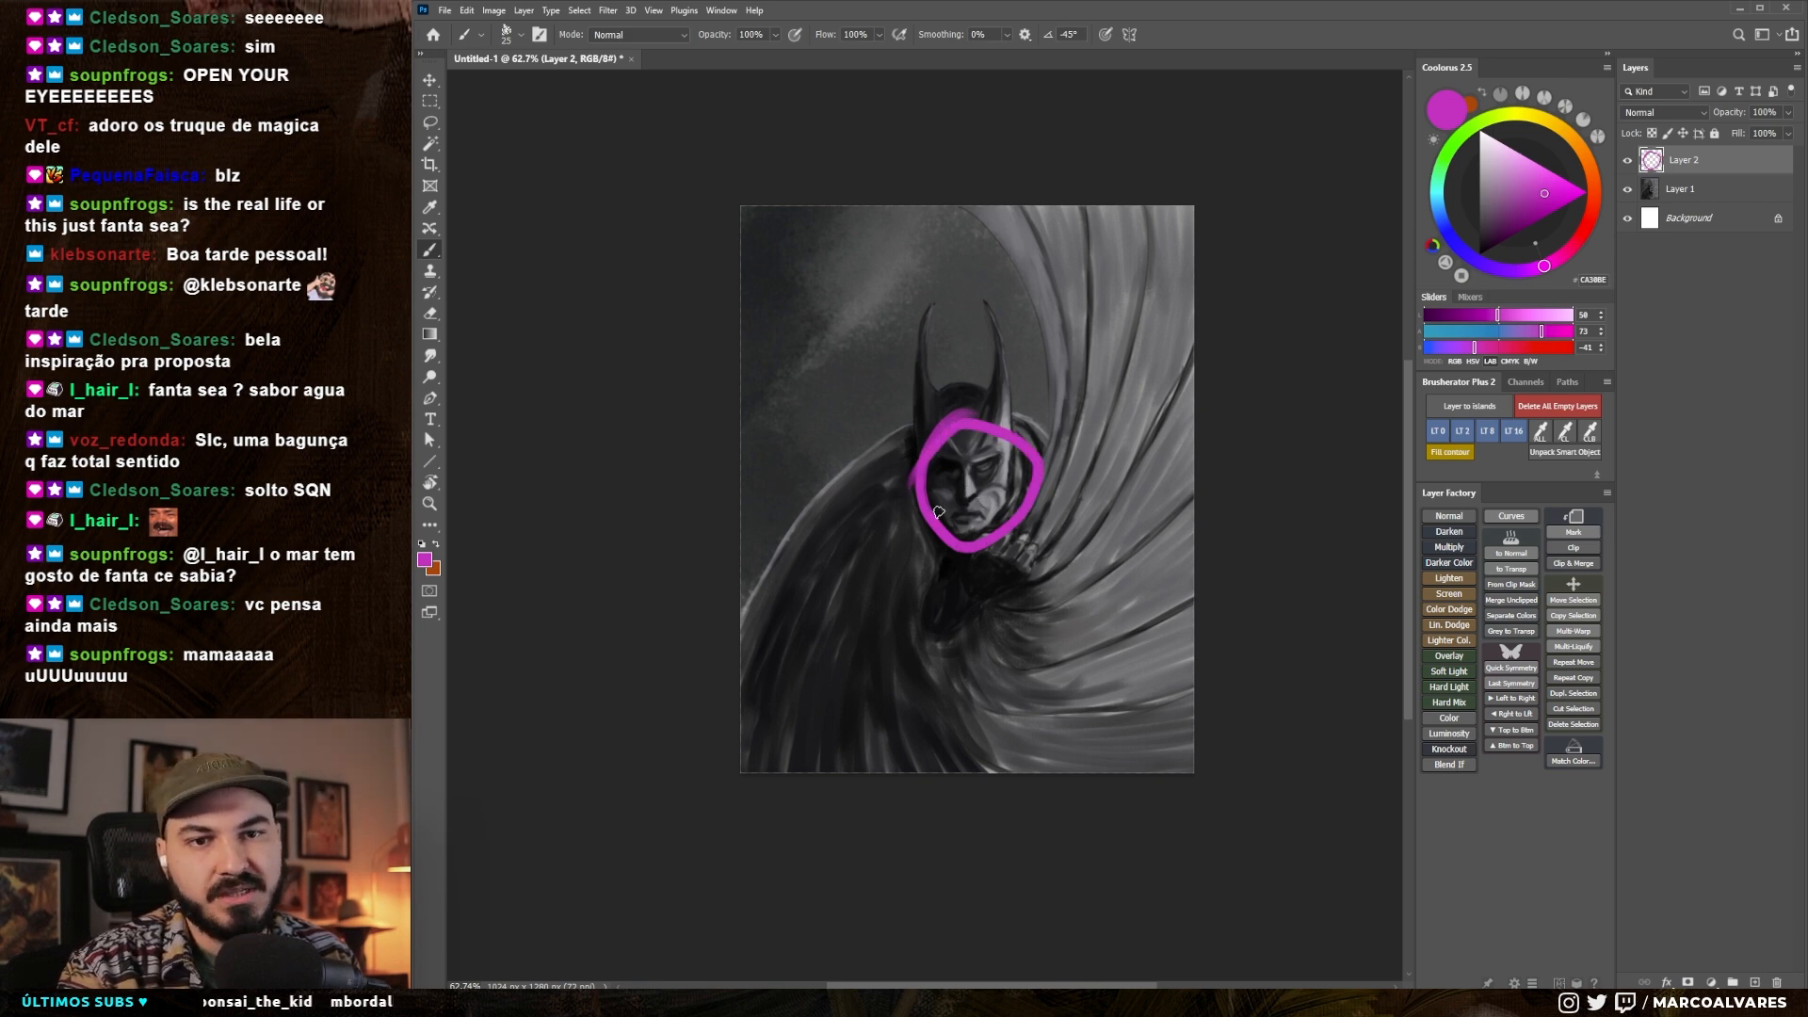
key("ctrl+z")
- Paint out the light rim of the cape's left shoulder with a larger brush in near-black sampled from the cape
left_click_drag(981, 526, 974, 560)
key("x")
left_click(962, 552, "alt")
key("]")
key("]")
key("]")
key("]")
key("]")
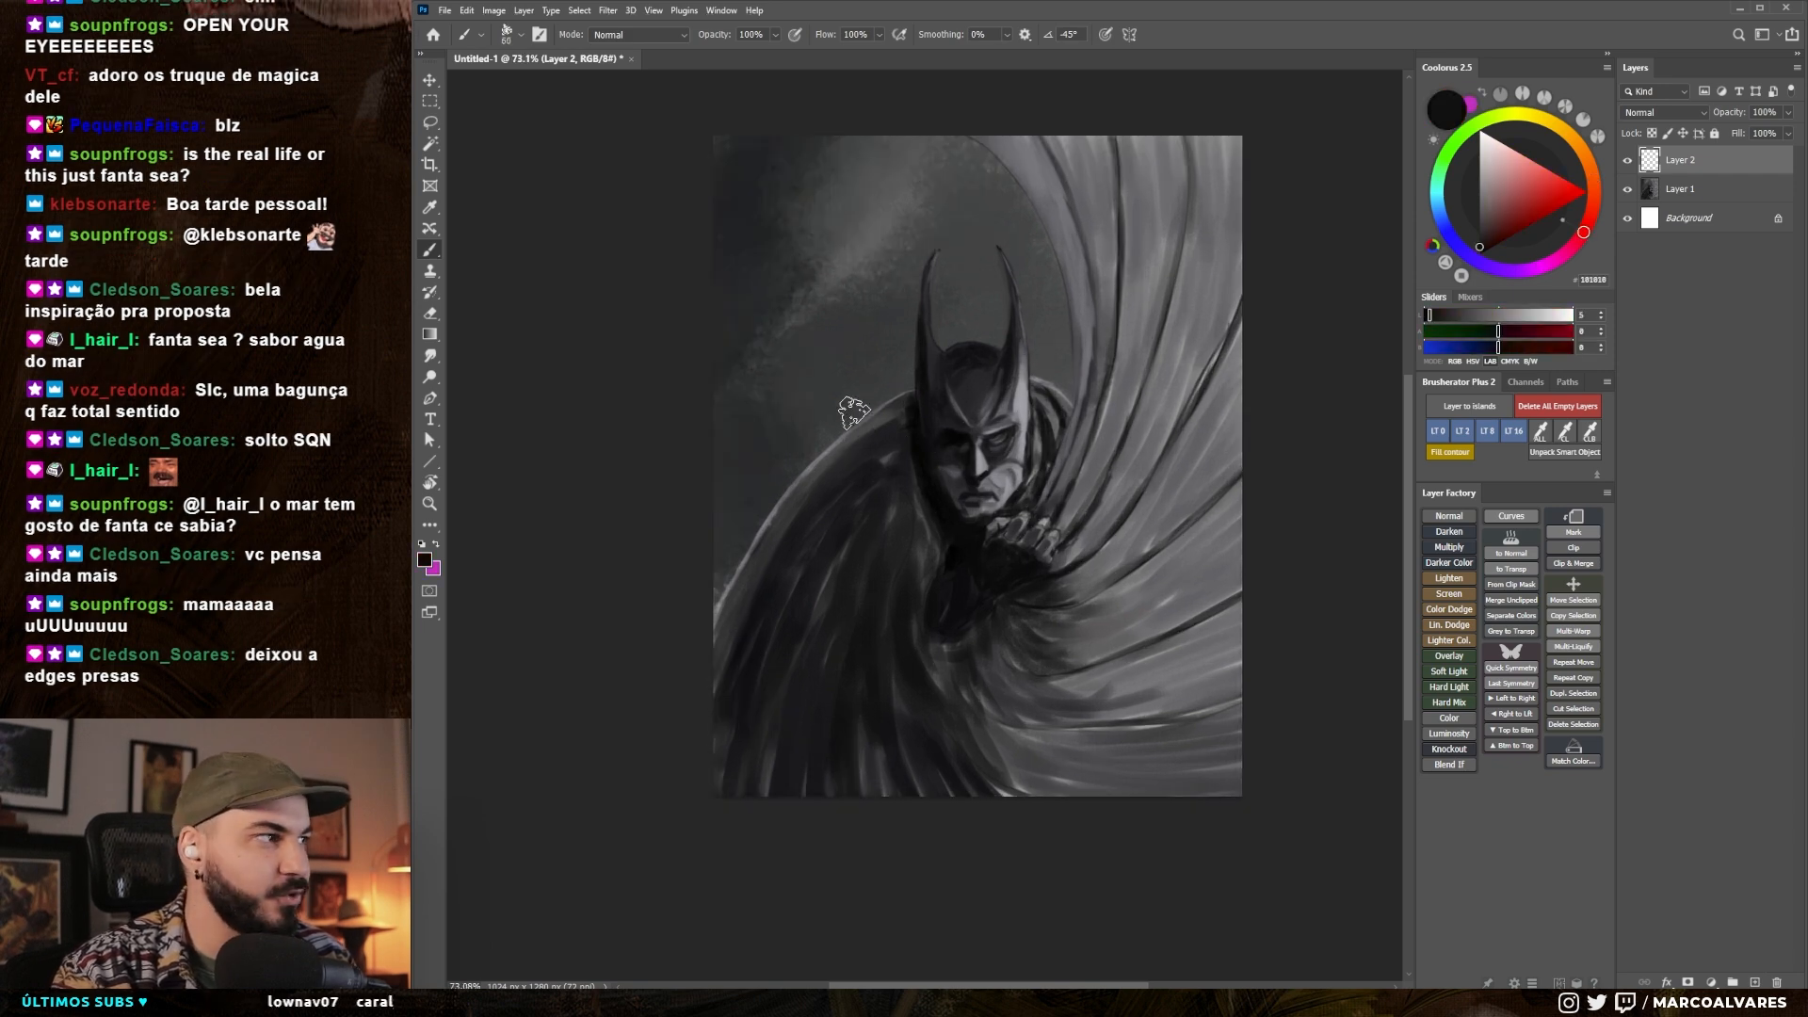
left_click_drag(910, 419, 803, 482)
left_click_drag(850, 439, 793, 490)
key("]")
key("]")
left_click_drag(891, 420, 775, 508)
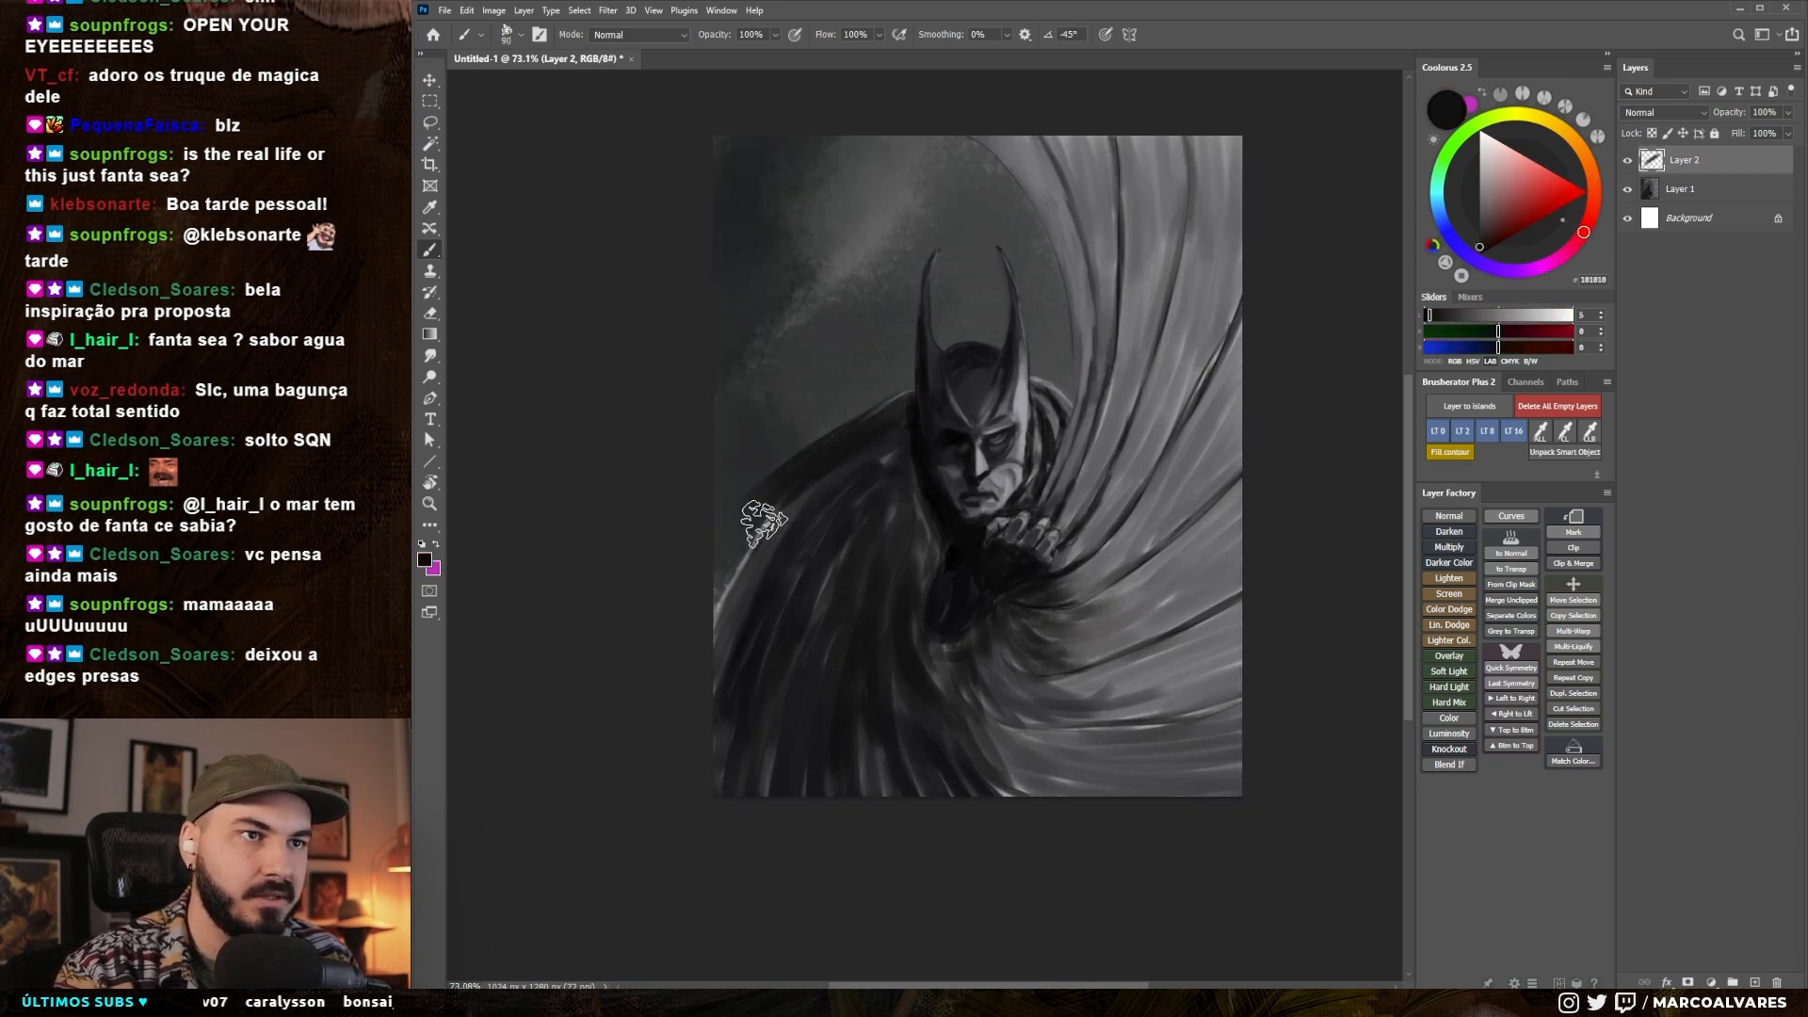
left_click(913, 470, "alt")
mouse_move(908, 454)
left_mouse_down()
mouse_move(923, 511)
mouse_move(746, 561)
mouse_move(703, 665)
left_mouse_up()
- Try a different textured brush at 100 px along the cape's left shoulder edge, and undo the stroke
key("]")
key("]")
key("]")
key("]")
key("]")
key("bracketleft")
key("bracketleft")
right_click(876, 473)
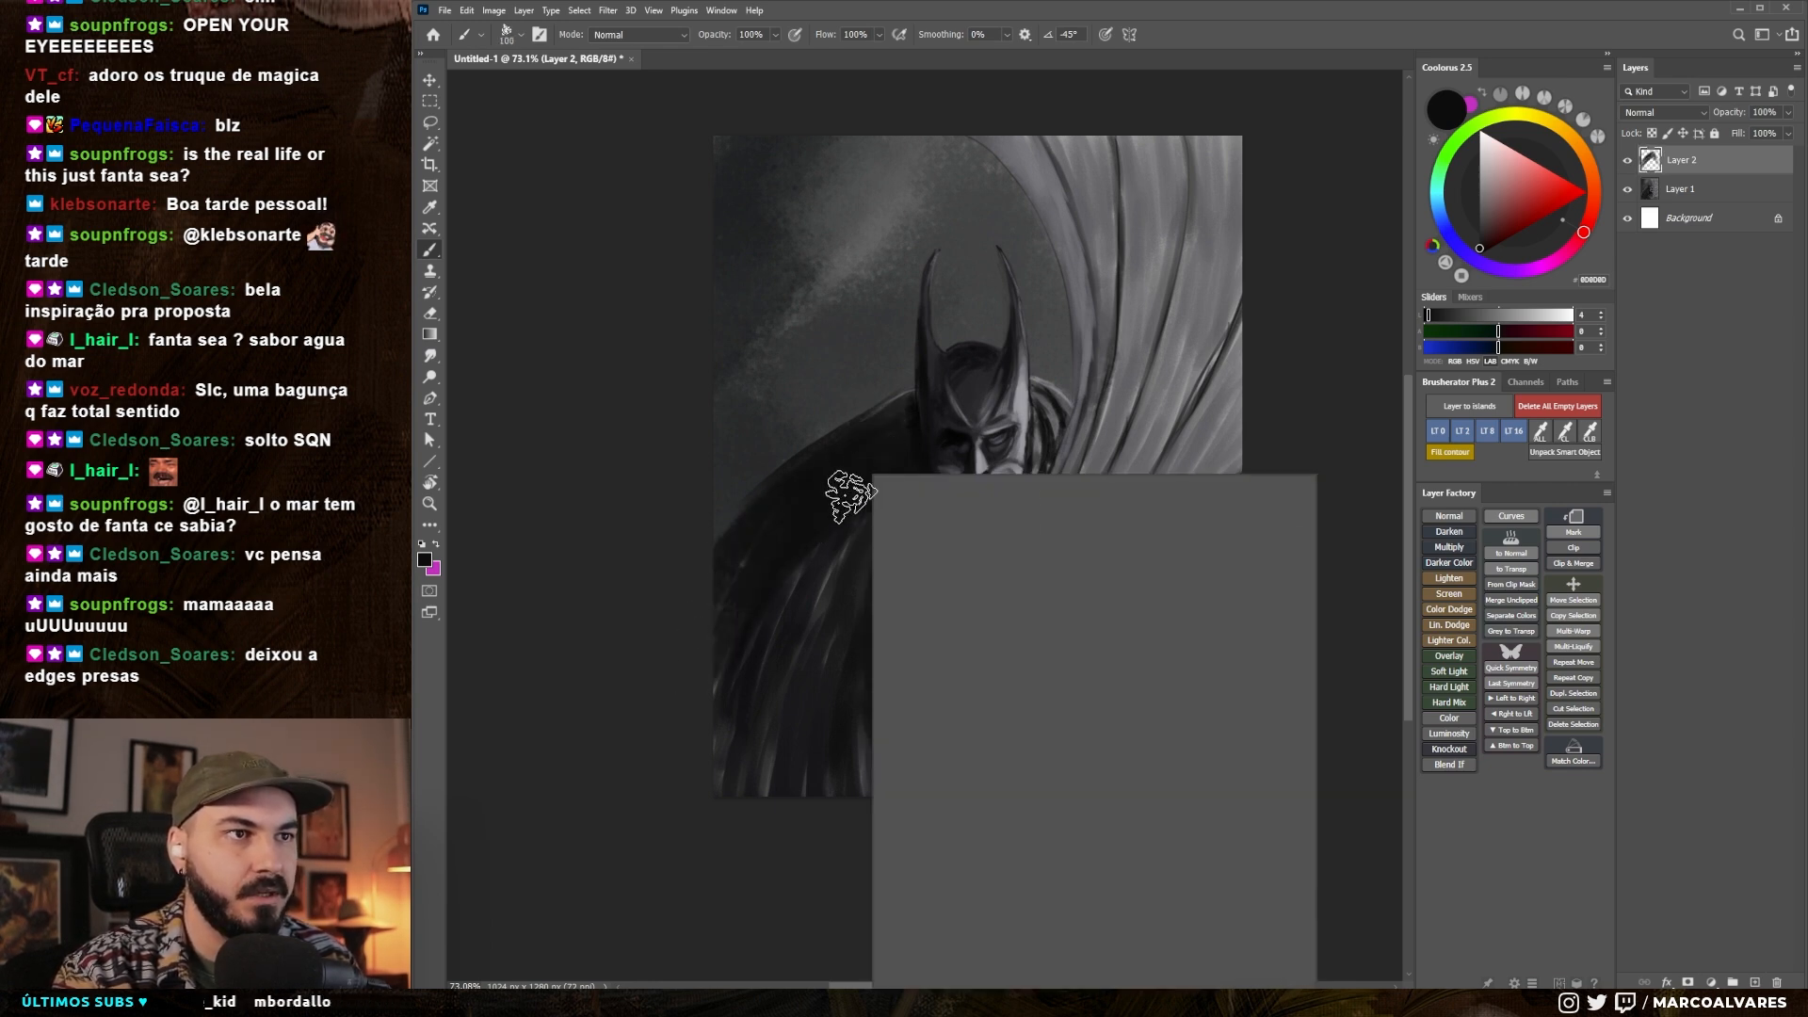
left_click(1168, 700)
left_click_drag(736, 529, 898, 405)
key("]")
key("]")
key("]")
key("]")
key("]")
key("]")
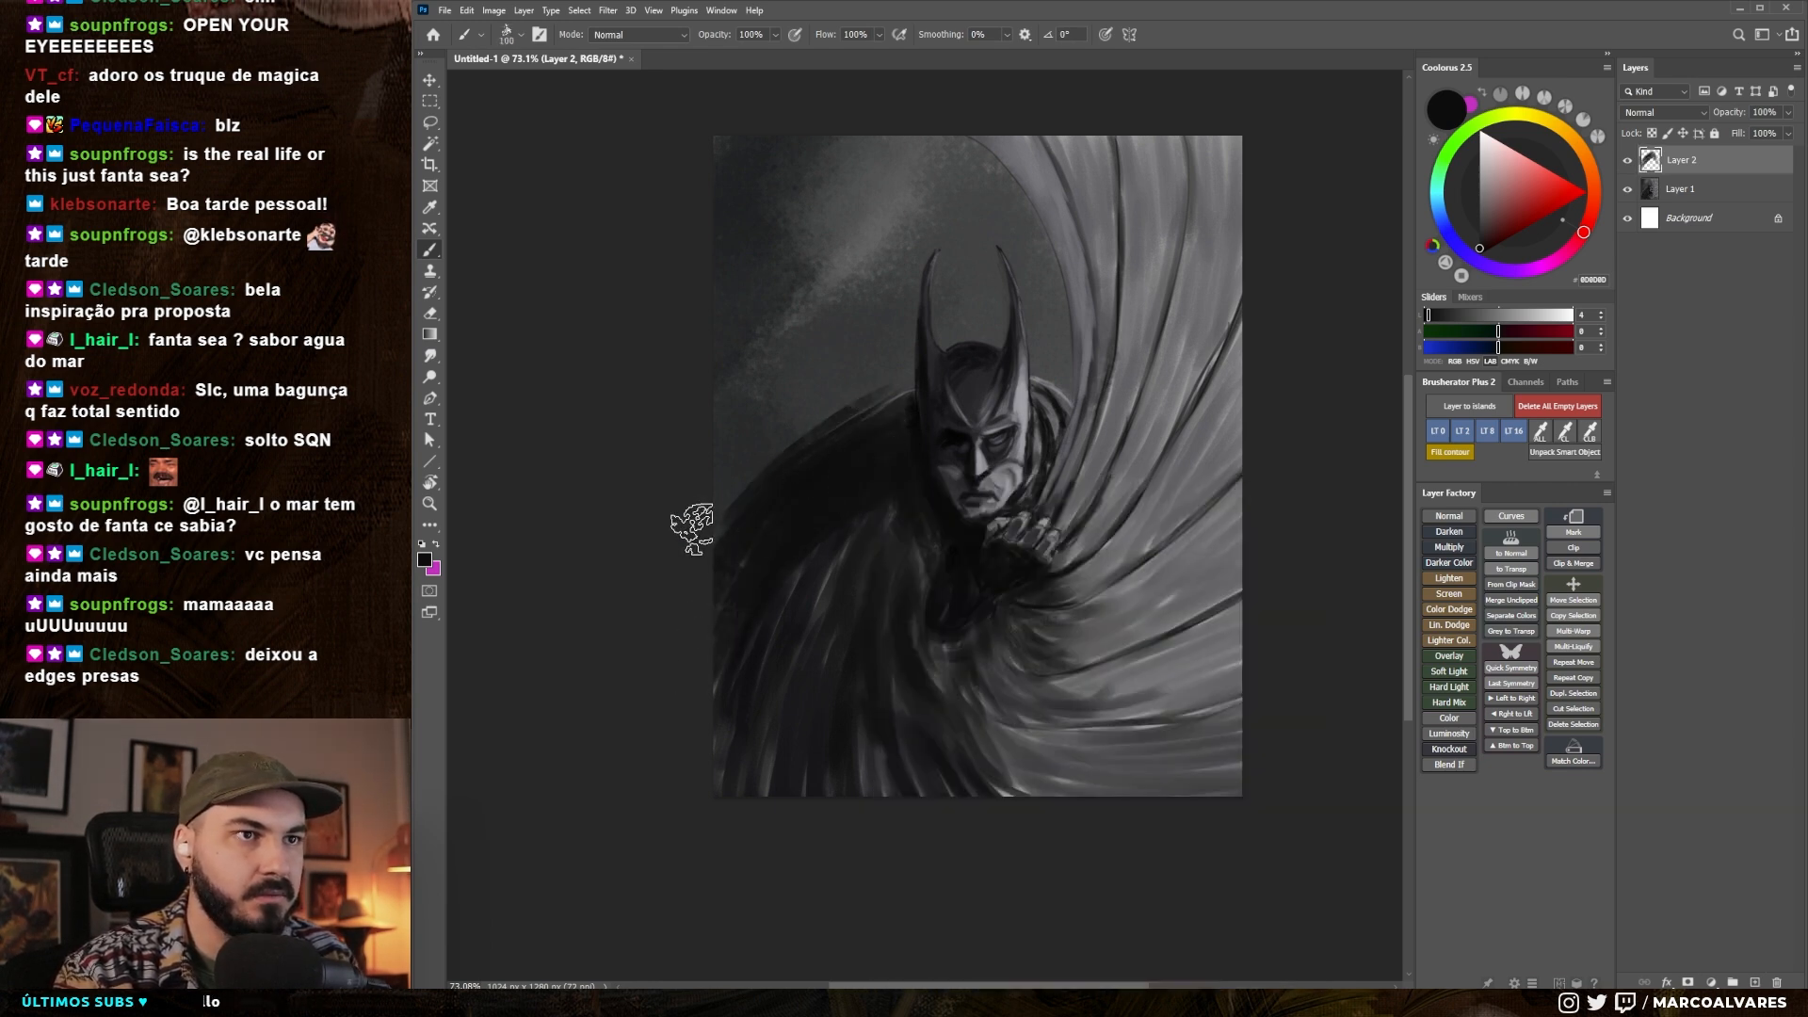
key("ctrl+z")
- Darken the streaks on the cape's lower left with a textured Marco Alvares sketch brush enlarged to 250 px
right_click(827, 459)
left_click(1090, 708)
left_click(789, 728)
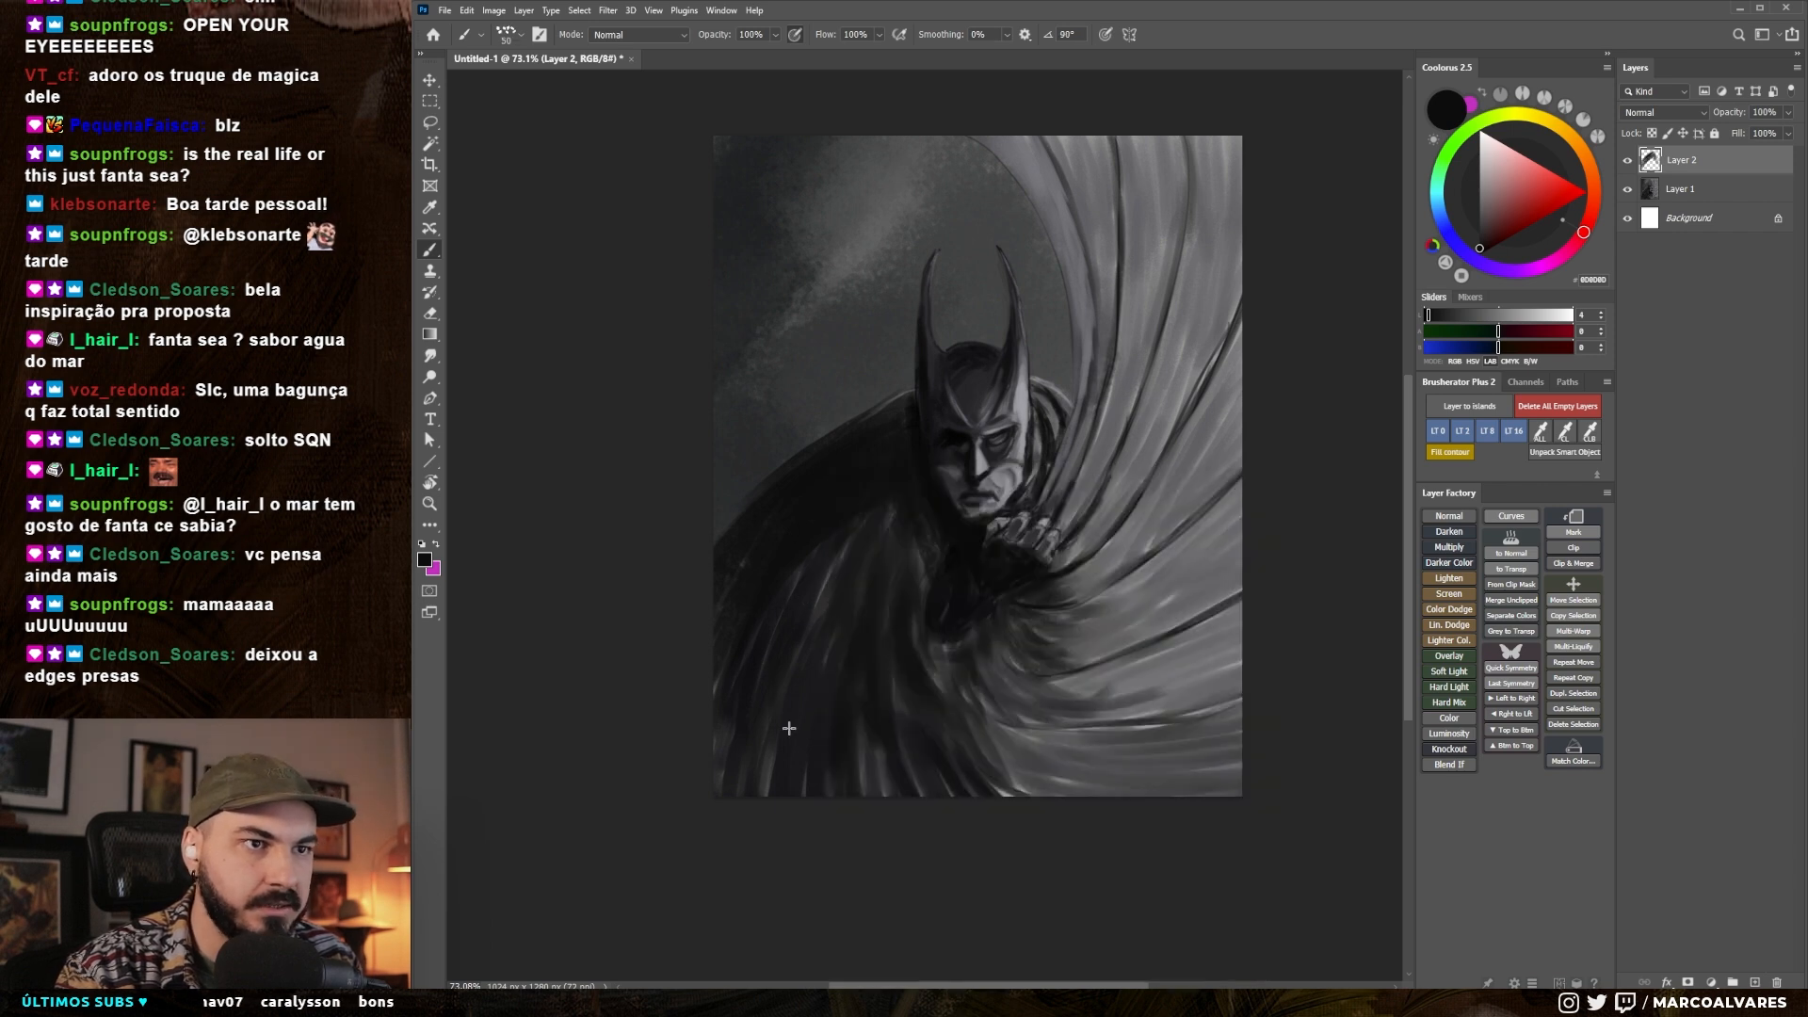
key("bracketright")
key("bracketright")
key("bracketright")
key("bracketright")
key("bracketright")
key("bracketright")
key("bracketright")
left_click_drag(846, 555, 810, 734)
right_click(865, 584)
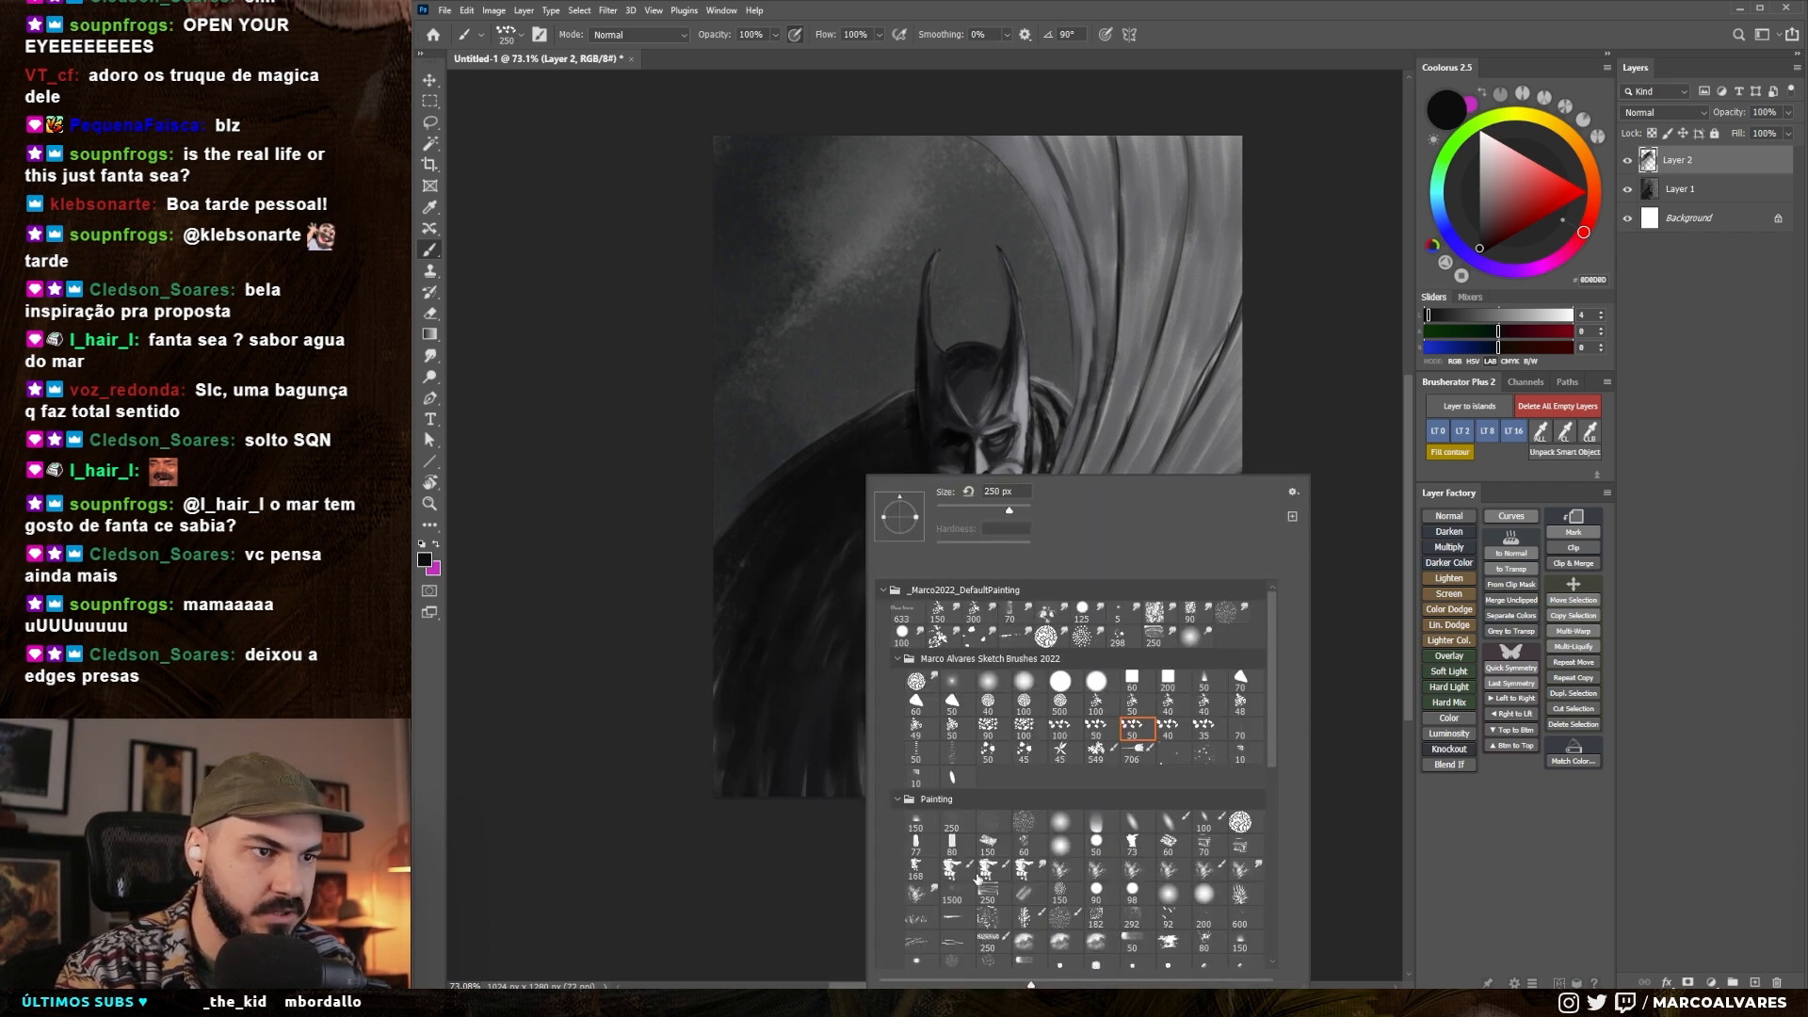
left_click_drag(768, 791, 765, 715)
- Choose a rough brush from the Painting set and sweep dark strokes over the cape's lower right folds at about 150 px
right_click(944, 612)
left_click(995, 869)
left_click_drag(927, 640, 1083, 735)
left_click(969, 615, "alt")
key("bracketleft")
key("bracketleft")
key("bracketright")
mouse_move(974, 650)
left_mouse_down()
mouse_move(1092, 763)
mouse_move(1178, 694)
left_mouse_up()
left_click_drag(1026, 692, 1211, 626)
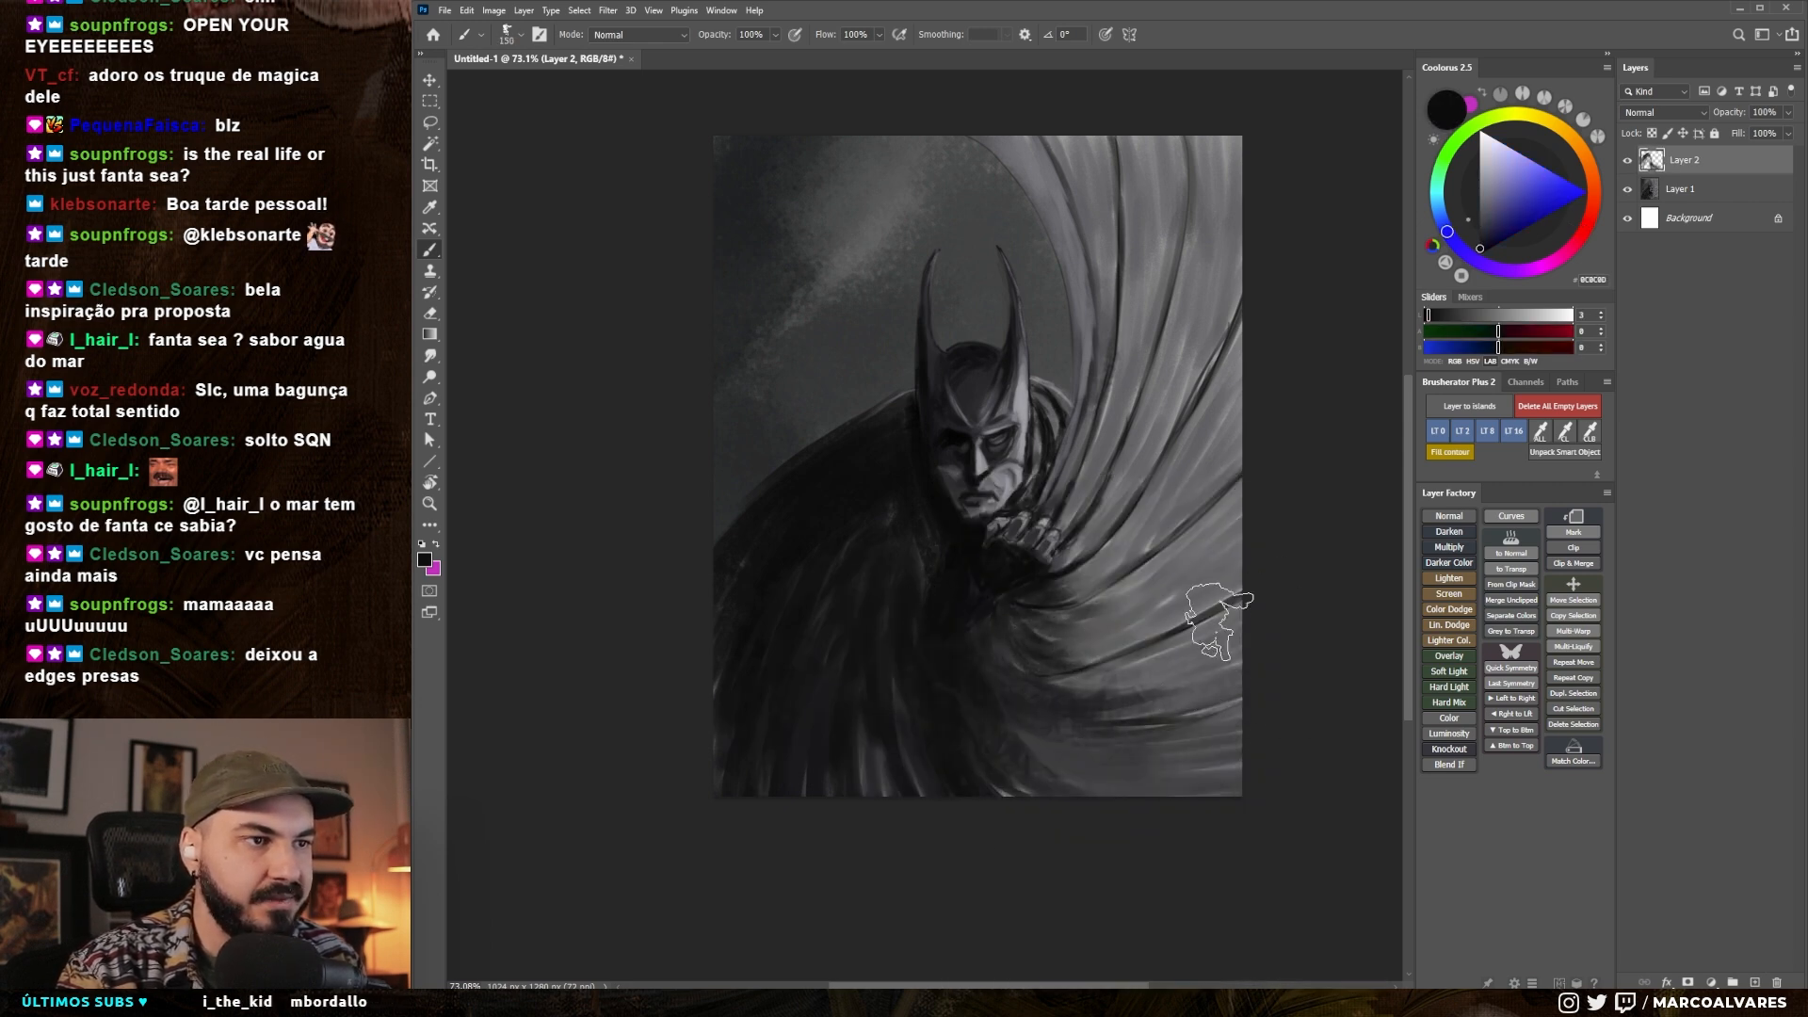
left_click_drag(1074, 664, 1191, 618)
- Sweep dark sampled tones from below the hand toward the canvas's right edge, reducing the brush to about 100 px
key("bracketleft")
key("bracketleft")
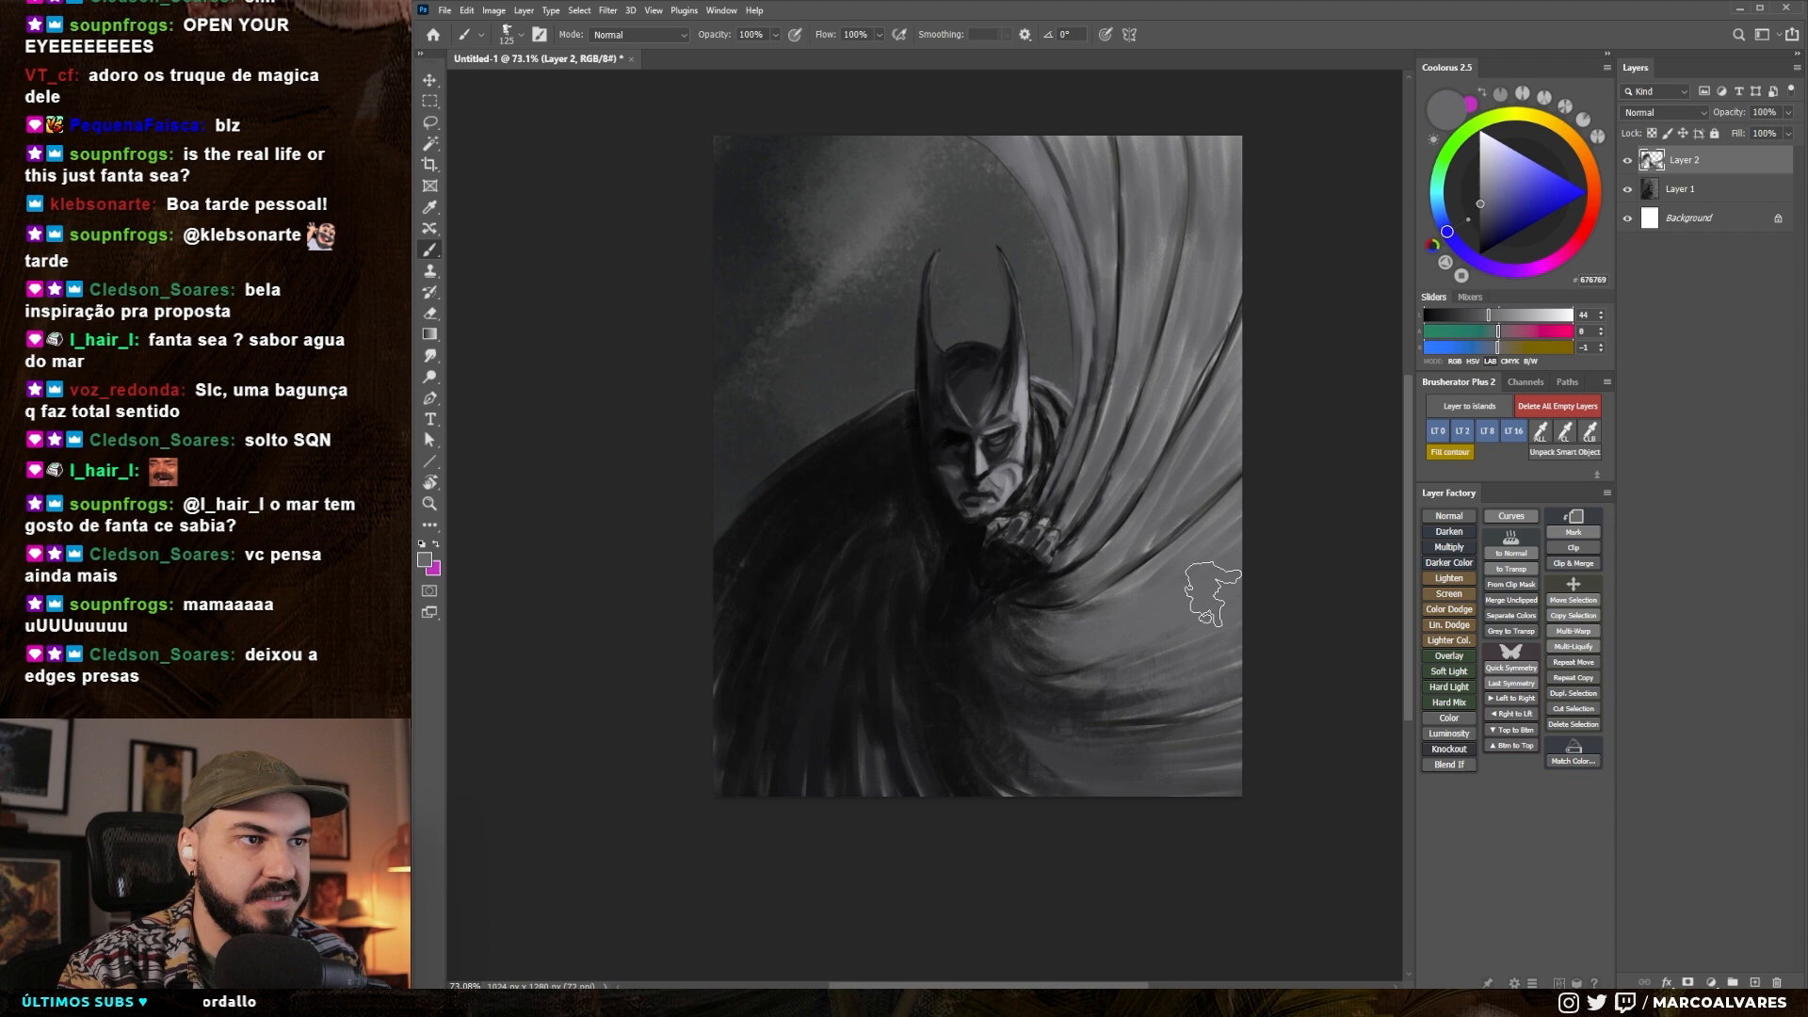
left_click(994, 585, "alt")
mouse_move(998, 603)
left_mouse_down()
mouse_move(1168, 650)
mouse_move(1262, 443)
left_mouse_up()
left_click(1017, 599, "alt")
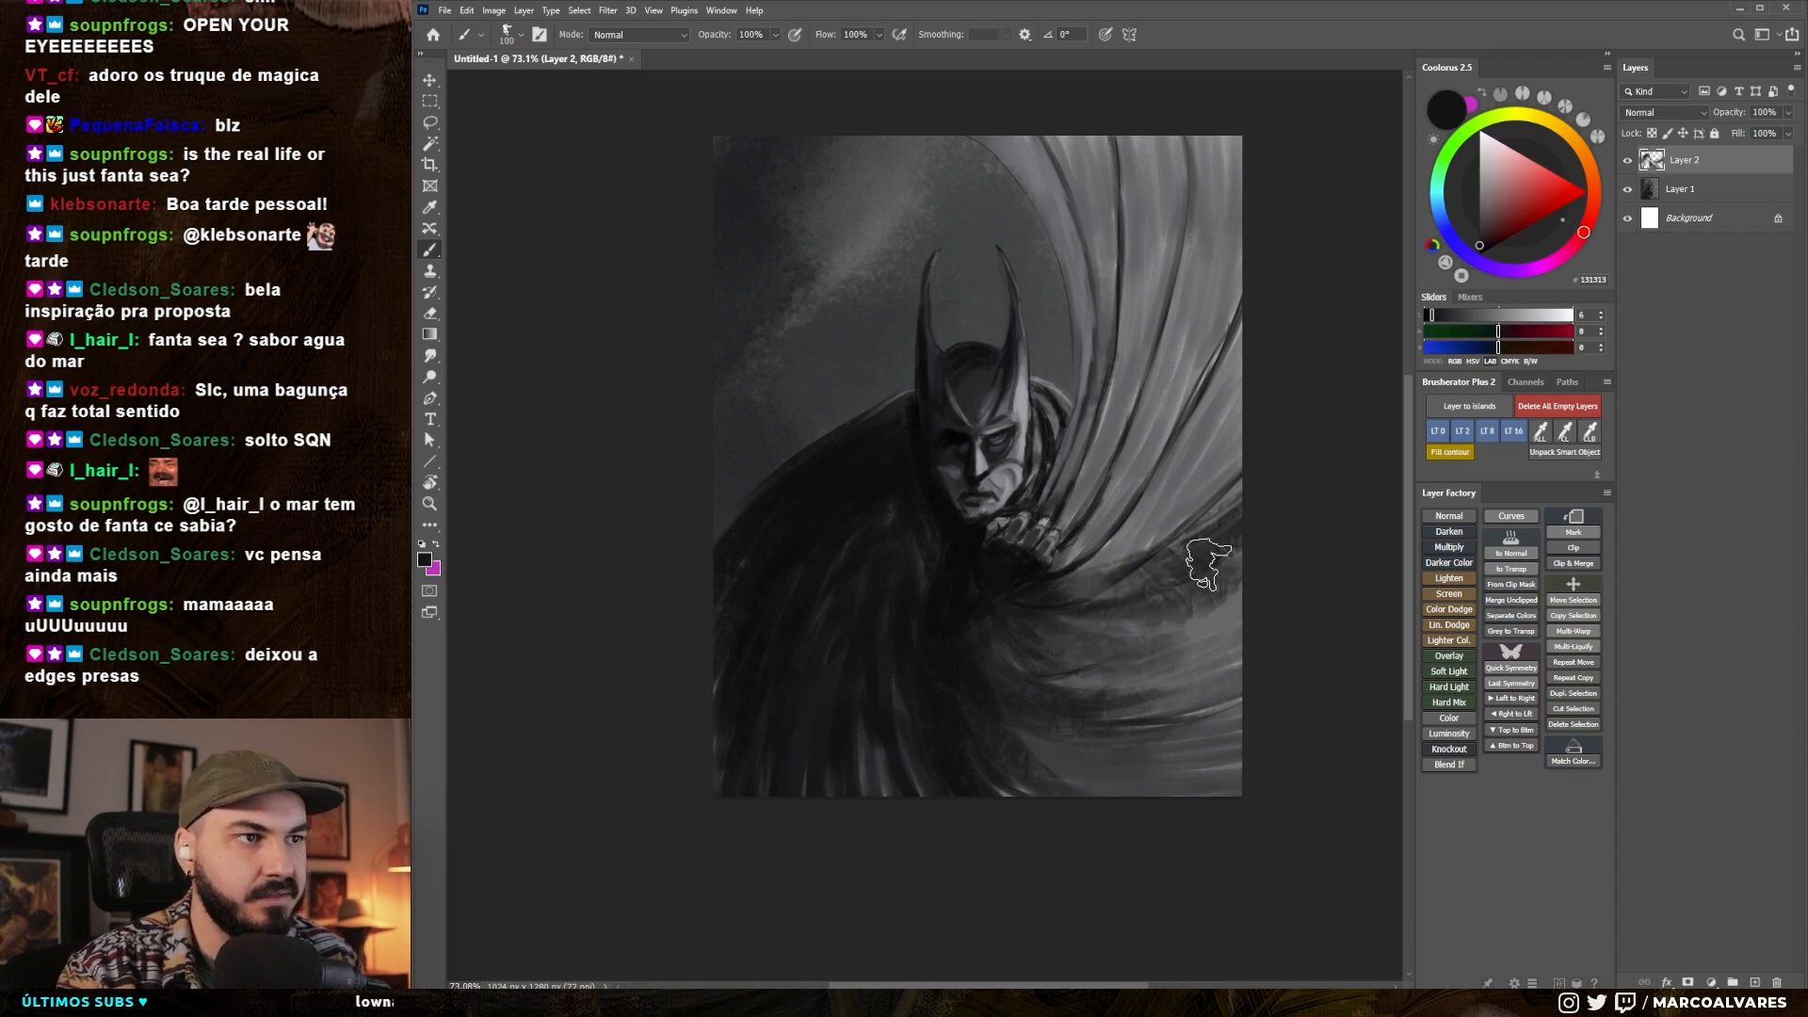
left_click(1210, 586, "alt")
left_click(1053, 581, "alt")
mouse_move(1050, 586)
left_mouse_down()
mouse_move(1166, 527)
mouse_move(1238, 438)
mouse_move(1231, 475)
left_mouse_up()
- Brush sampled cape tones in broad vertical strokes over the thin folds of the upper right cape
key("bracketleft")
key("bracketleft")
left_click(1181, 377, "alt")
mouse_move(1160, 462)
left_mouse_down()
mouse_move(1235, 306)
mouse_move(1159, 469)
left_mouse_up()
left_click(1224, 381, "alt")
key("bracketright")
key("bracketright")
key("bracketright")
left_click_drag(1192, 142, 1163, 325)
left_click_drag(1102, 146, 1135, 362)
- Paint over the left shoulder and the right cape folds beside and below the hand with tones sampled nearby
key("bracketright")
left_click(915, 546, "alt")
mouse_move(895, 532)
left_mouse_down()
mouse_move(761, 617)
mouse_move(795, 541)
left_mouse_up()
left_click(1121, 586, "alt")
key("bracketright")
left_click_drag(1122, 565, 1150, 428)
left_click(951, 676, "alt")
left_click_drag(1045, 663, 1224, 636)
mouse_move(1074, 650)
left_mouse_down()
mouse_move(1206, 323)
mouse_move(1149, 565)
left_mouse_up()
- Add narrower dark strokes down the raised cape's inner folds, between its upper edge and the hand
key("bracketleft")
key("bracketleft")
key("bracketleft")
key("bracketleft")
key("bracketleft")
key("bracketleft")
left_click_drag(1124, 330, 1088, 568)
mouse_move(1092, 246)
left_mouse_down()
mouse_move(1082, 562)
mouse_move(1132, 411)
left_mouse_up()
left_click_drag(1074, 328, 1067, 554)
key("bracketleft")
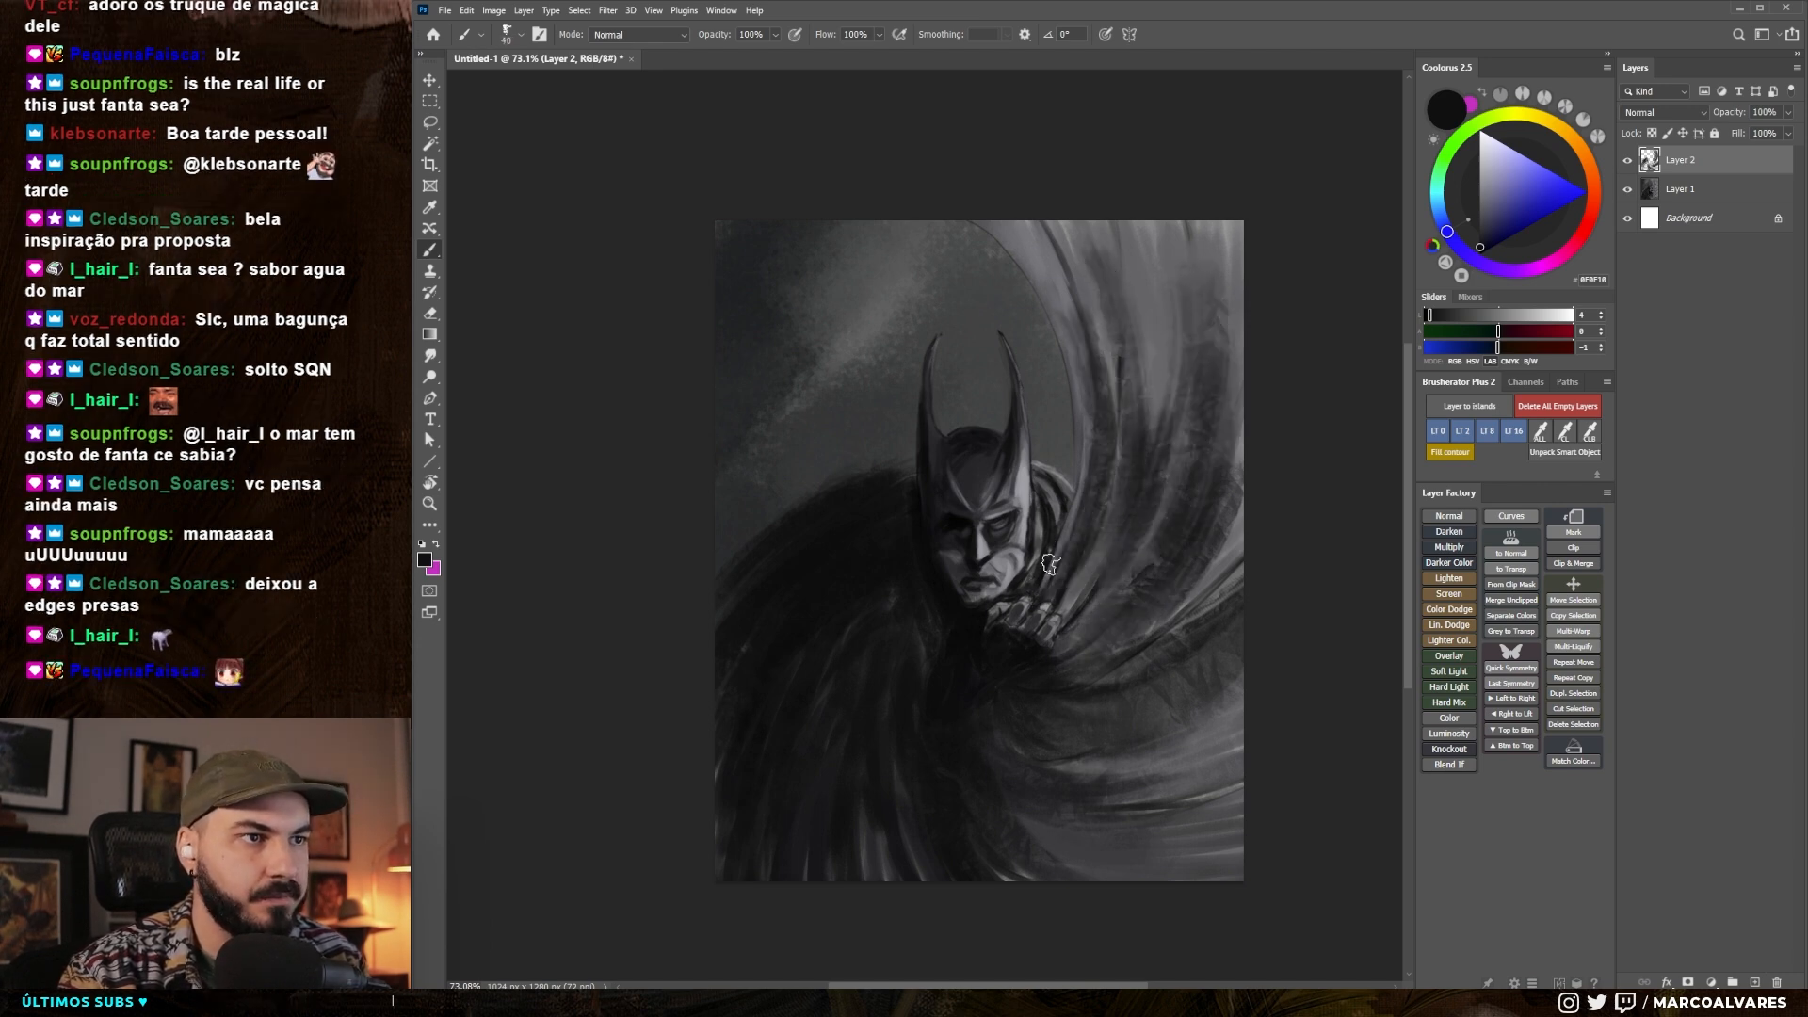
left_click_drag(1094, 401, 1056, 572)
left_click_drag(1074, 527, 1083, 367)
- Sweep broad dark strokes along the inner edge of the raised cape with an enlarged brush
key("bracketright")
key("bracketright")
key("bracketright")
key("bracketright")
key("bracketright")
mouse_move(1021, 226)
left_mouse_down()
mouse_move(1110, 383)
mouse_move(1102, 419)
left_mouse_up()
left_click_drag(1035, 198, 1092, 578)
left_click_drag(1121, 254, 1121, 542)
- Blend the lower cape folds on both sides with broad sampled strokes, undoing one stroke below the left shoulder
key("bracketright")
key("bracketright")
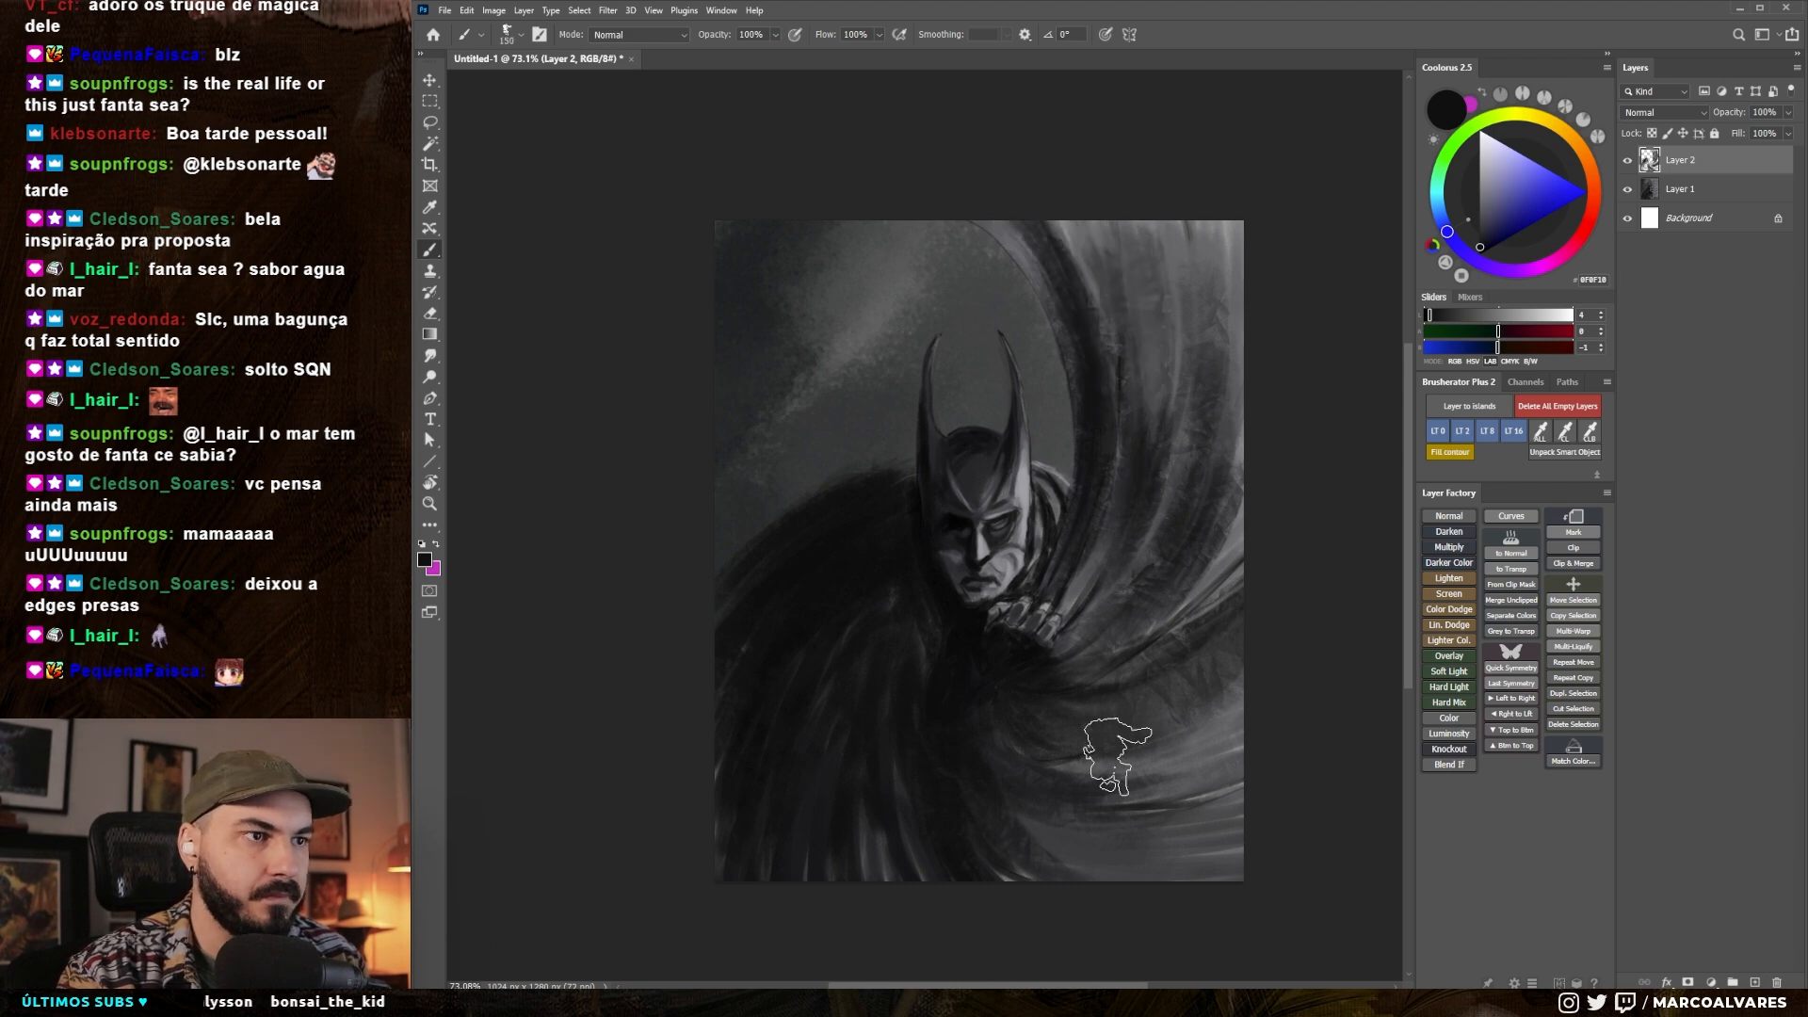
left_click_drag(1045, 820, 1224, 871)
left_click(1064, 819, "alt")
left_click_drag(1017, 730, 763, 852)
mouse_move(878, 676)
left_mouse_down()
mouse_move(908, 528)
mouse_move(791, 711)
left_mouse_up()
left_click_drag(885, 518, 787, 716)
key("ctrl+z")
mouse_move(798, 634)
left_mouse_down()
mouse_move(838, 556)
mouse_move(835, 725)
left_mouse_up()
- Loosen the left cape's folds with dark sampled strokes, using a brush of about 100 px
left_click(940, 484, "alt")
key("bracketleft")
key("bracketleft")
key("bracketleft")
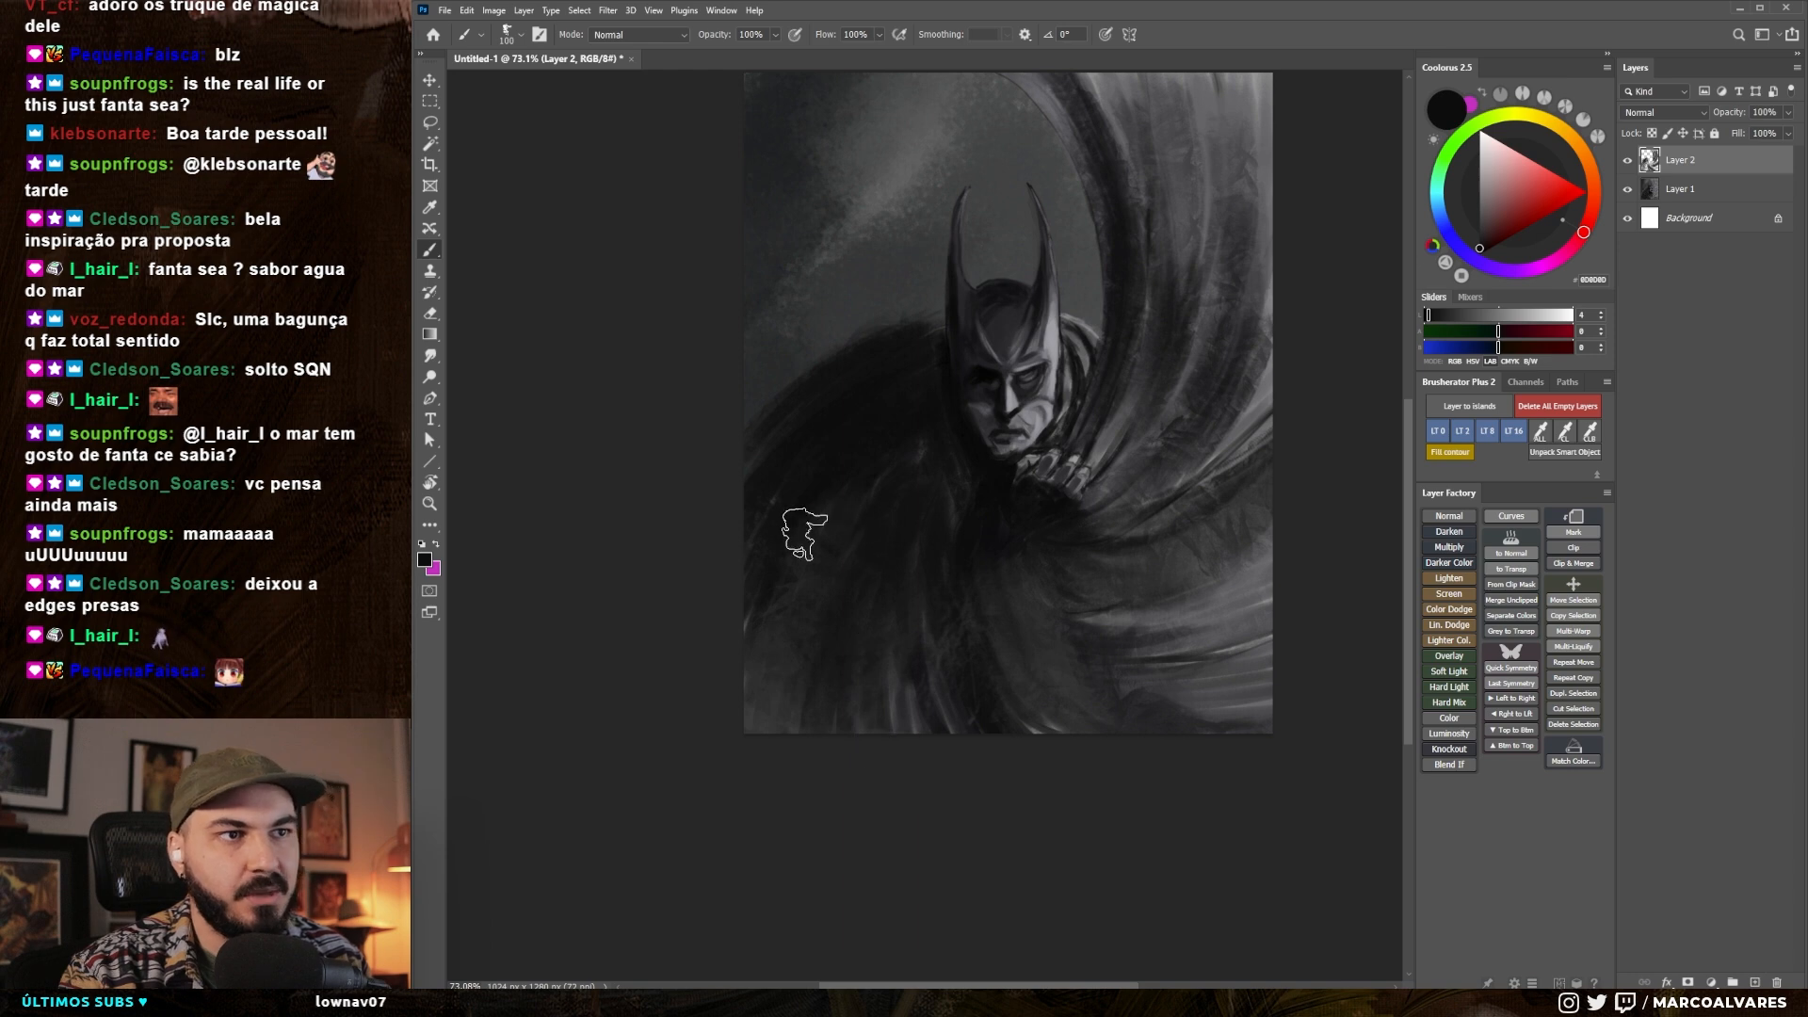
left_click(771, 659, "alt")
key("bracketright")
mouse_move(825, 478)
left_mouse_down()
mouse_move(791, 555)
mouse_move(859, 612)
left_mouse_up()
left_click_drag(854, 523, 826, 596)
key("bracketleft")
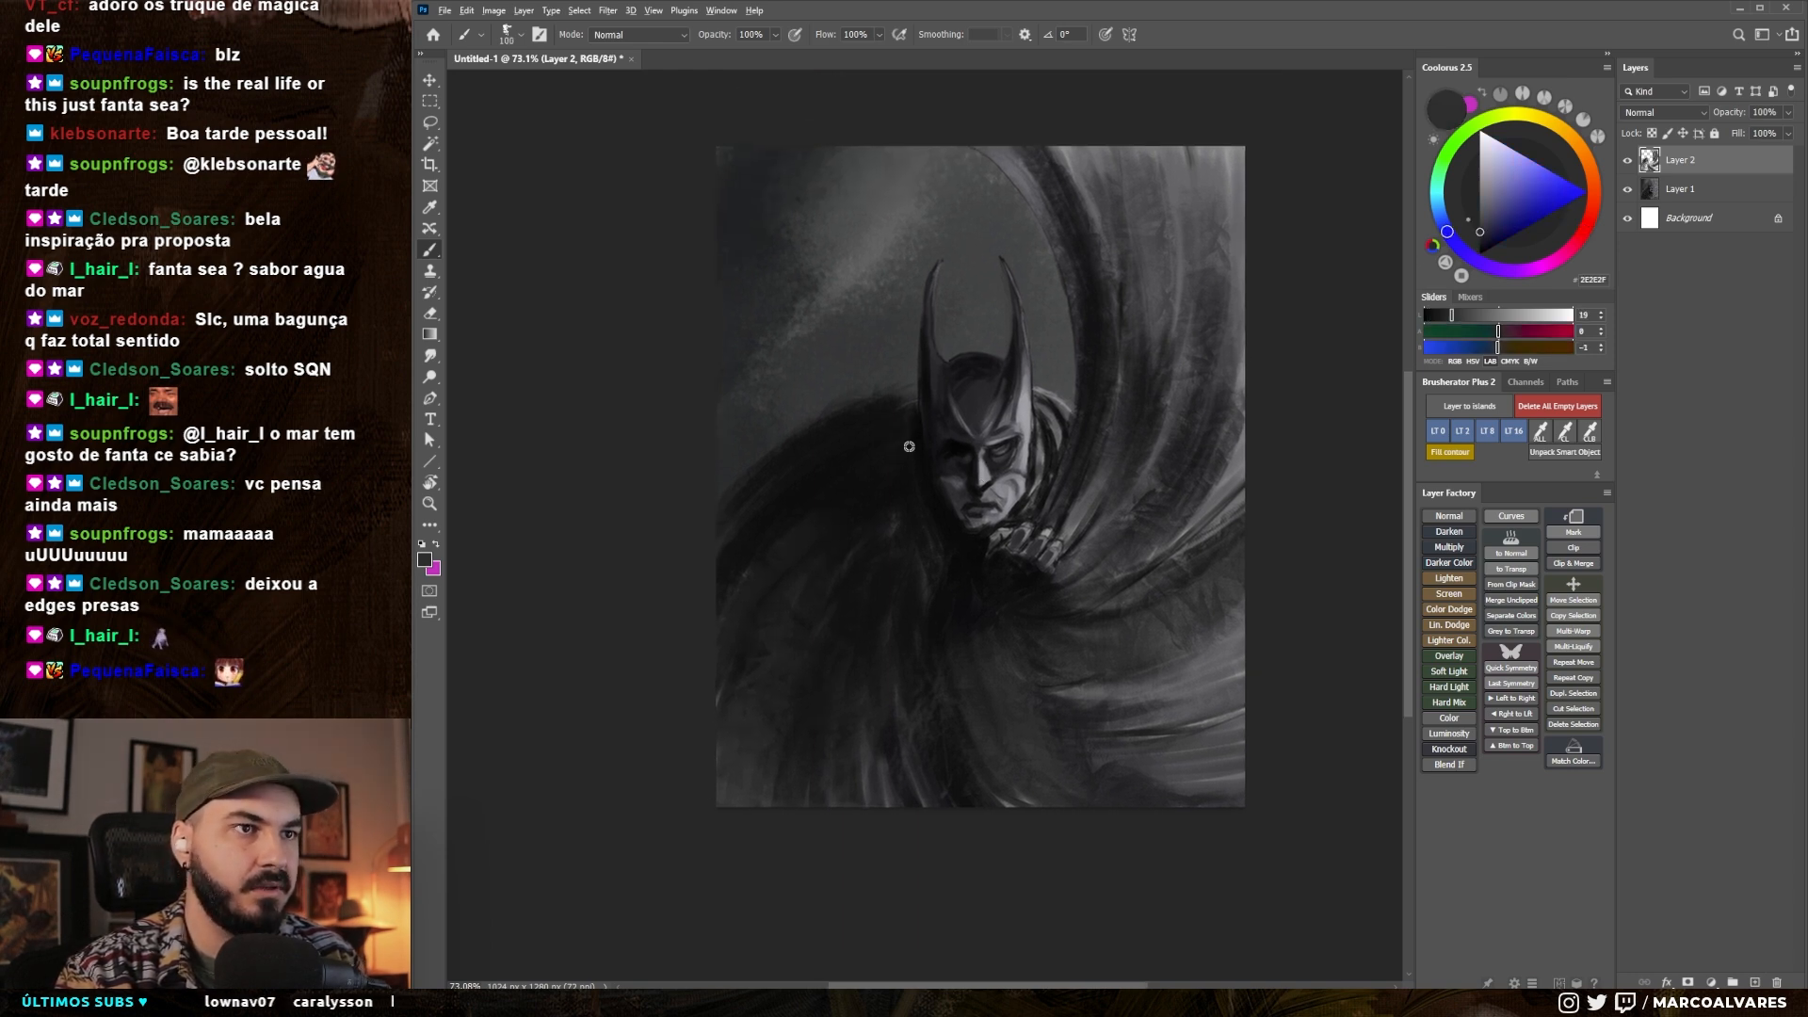
left_click(909, 438, "alt")
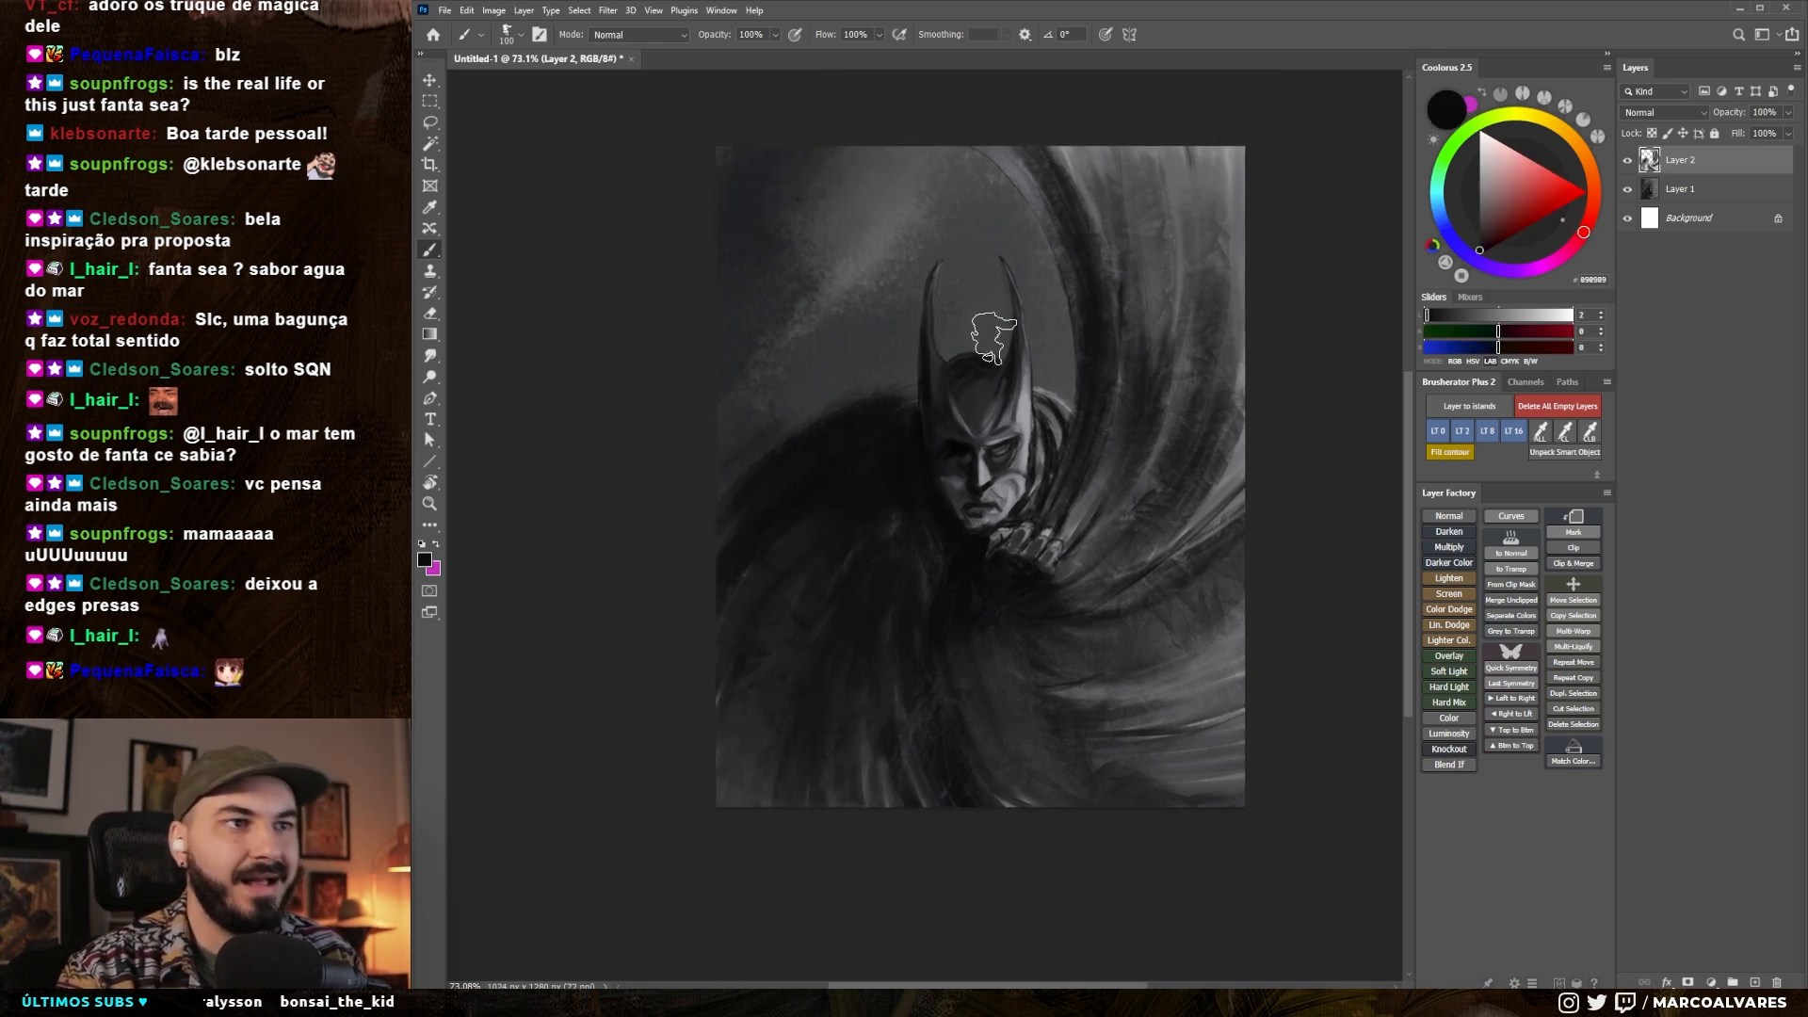
- Paint near-black over the light collar lines beside the right side of the face with a 25 px brush
left_click_drag(1140, 589, 1121, 594)
key("bracketleft")
key("bracketleft")
key("bracketleft")
key("bracketleft")
key("bracketleft")
key("bracketleft")
left_click_drag(1019, 441, 1008, 501)
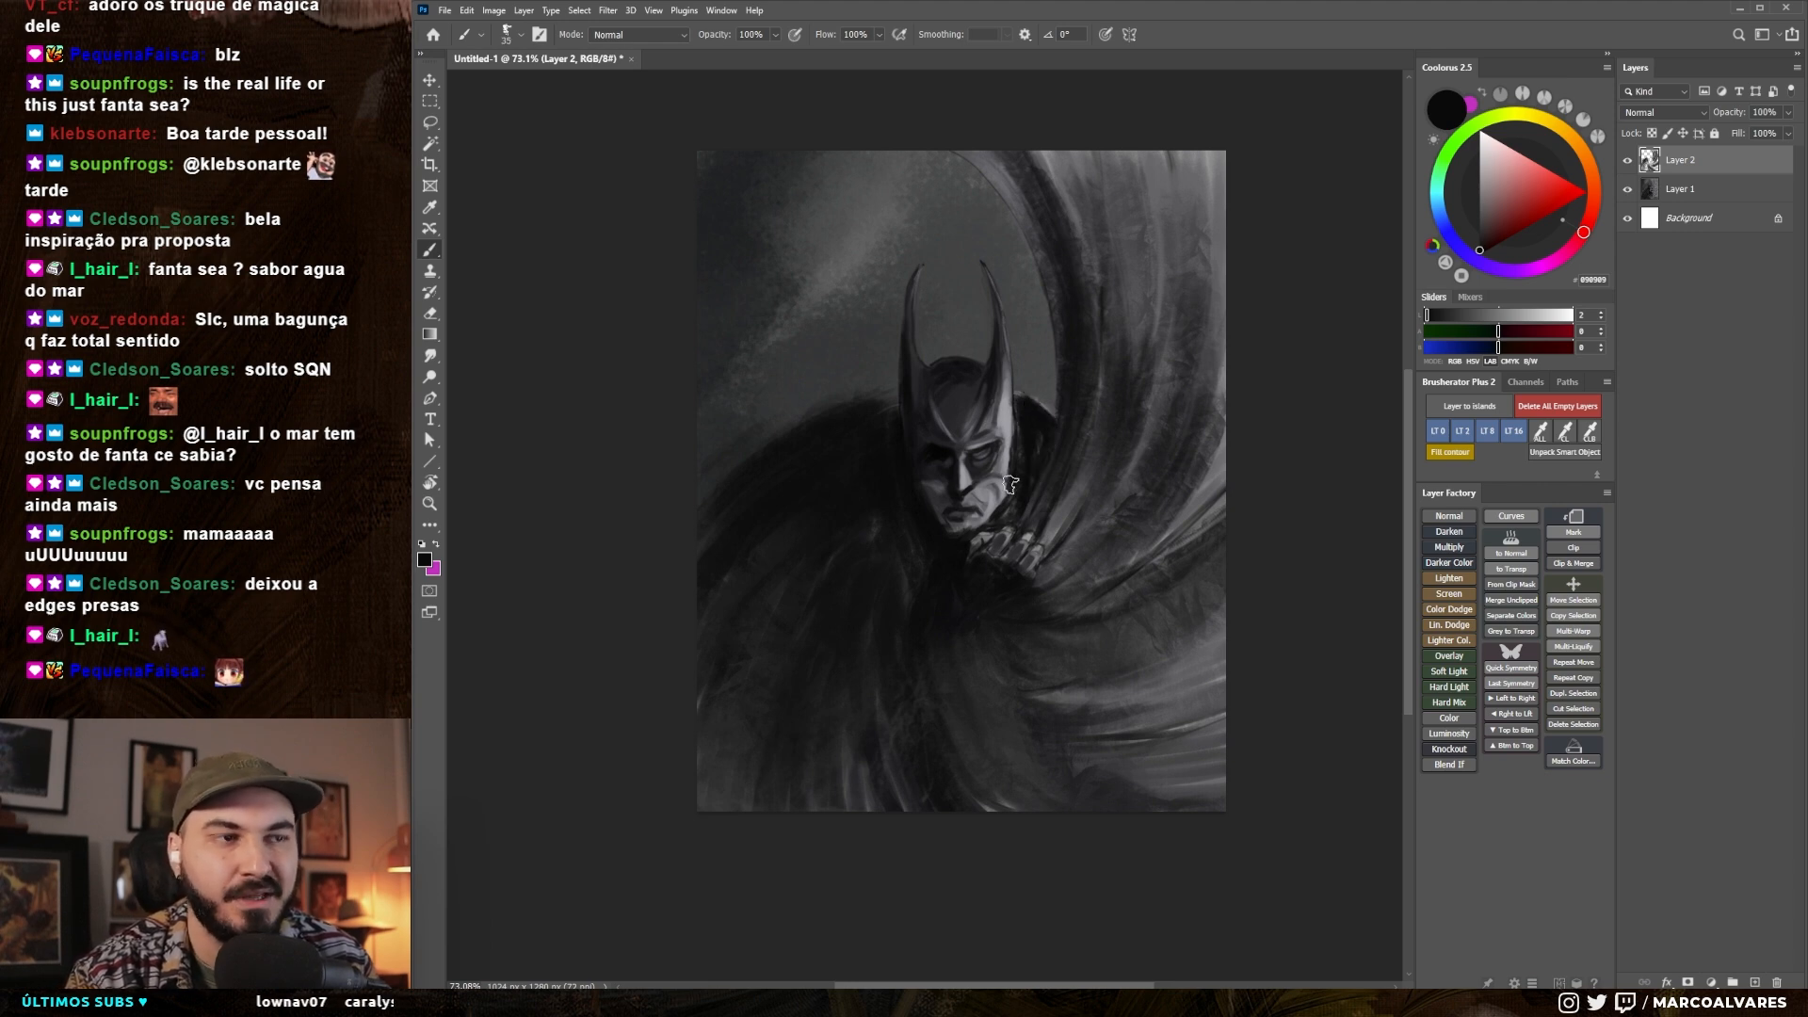
mouse_move(1018, 415)
left_mouse_down()
mouse_move(1013, 475)
mouse_move(894, 482)
left_mouse_up()
- Rework the left shoulder's top edge in sampled dark grey, undoing the first stroke and repainting it
left_click(782, 461, "alt")
left_click_drag(883, 405, 719, 506)
key("]")
key("]")
key("]")
key("]")
key("]")
key("]")
key("ctrl+z")
left_click_drag(846, 421, 756, 478)
key("[")
- Enlarge the brush and paint sampled dark strokes over the chest and cape folds below the hand
left_click_drag(1037, 424, 1026, 426)
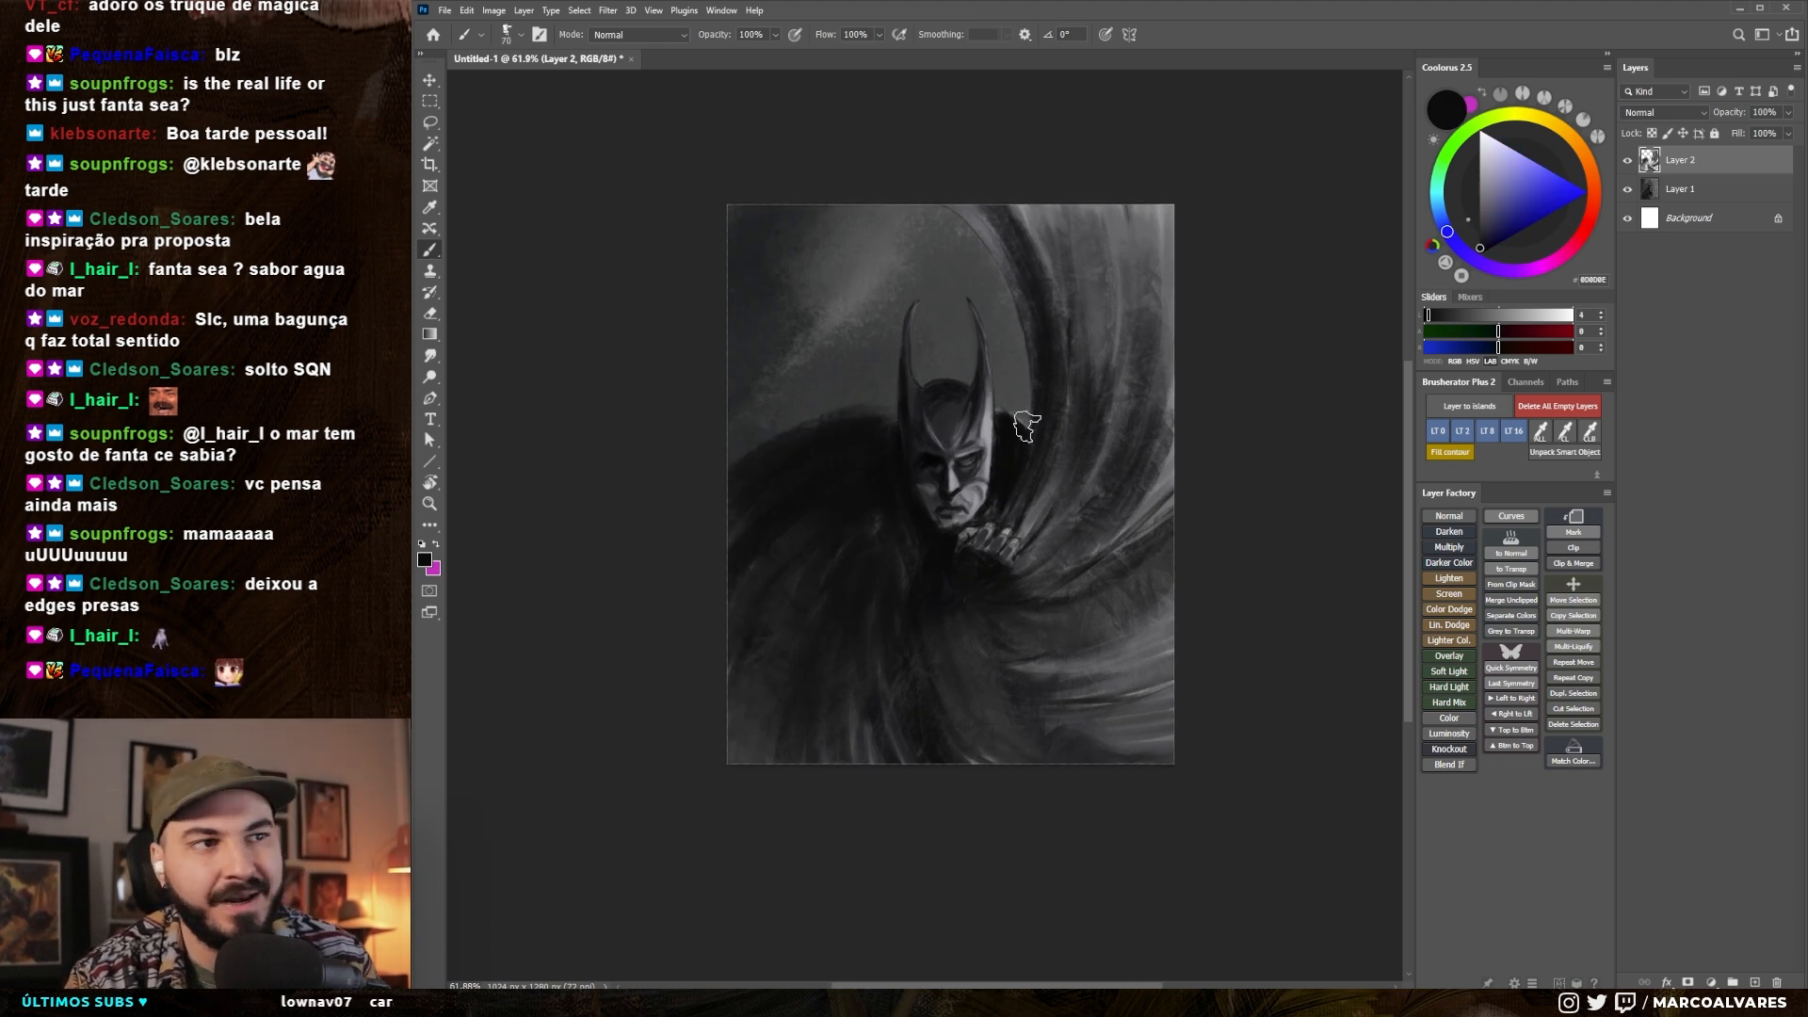
left_click_drag(1017, 313, 1008, 303)
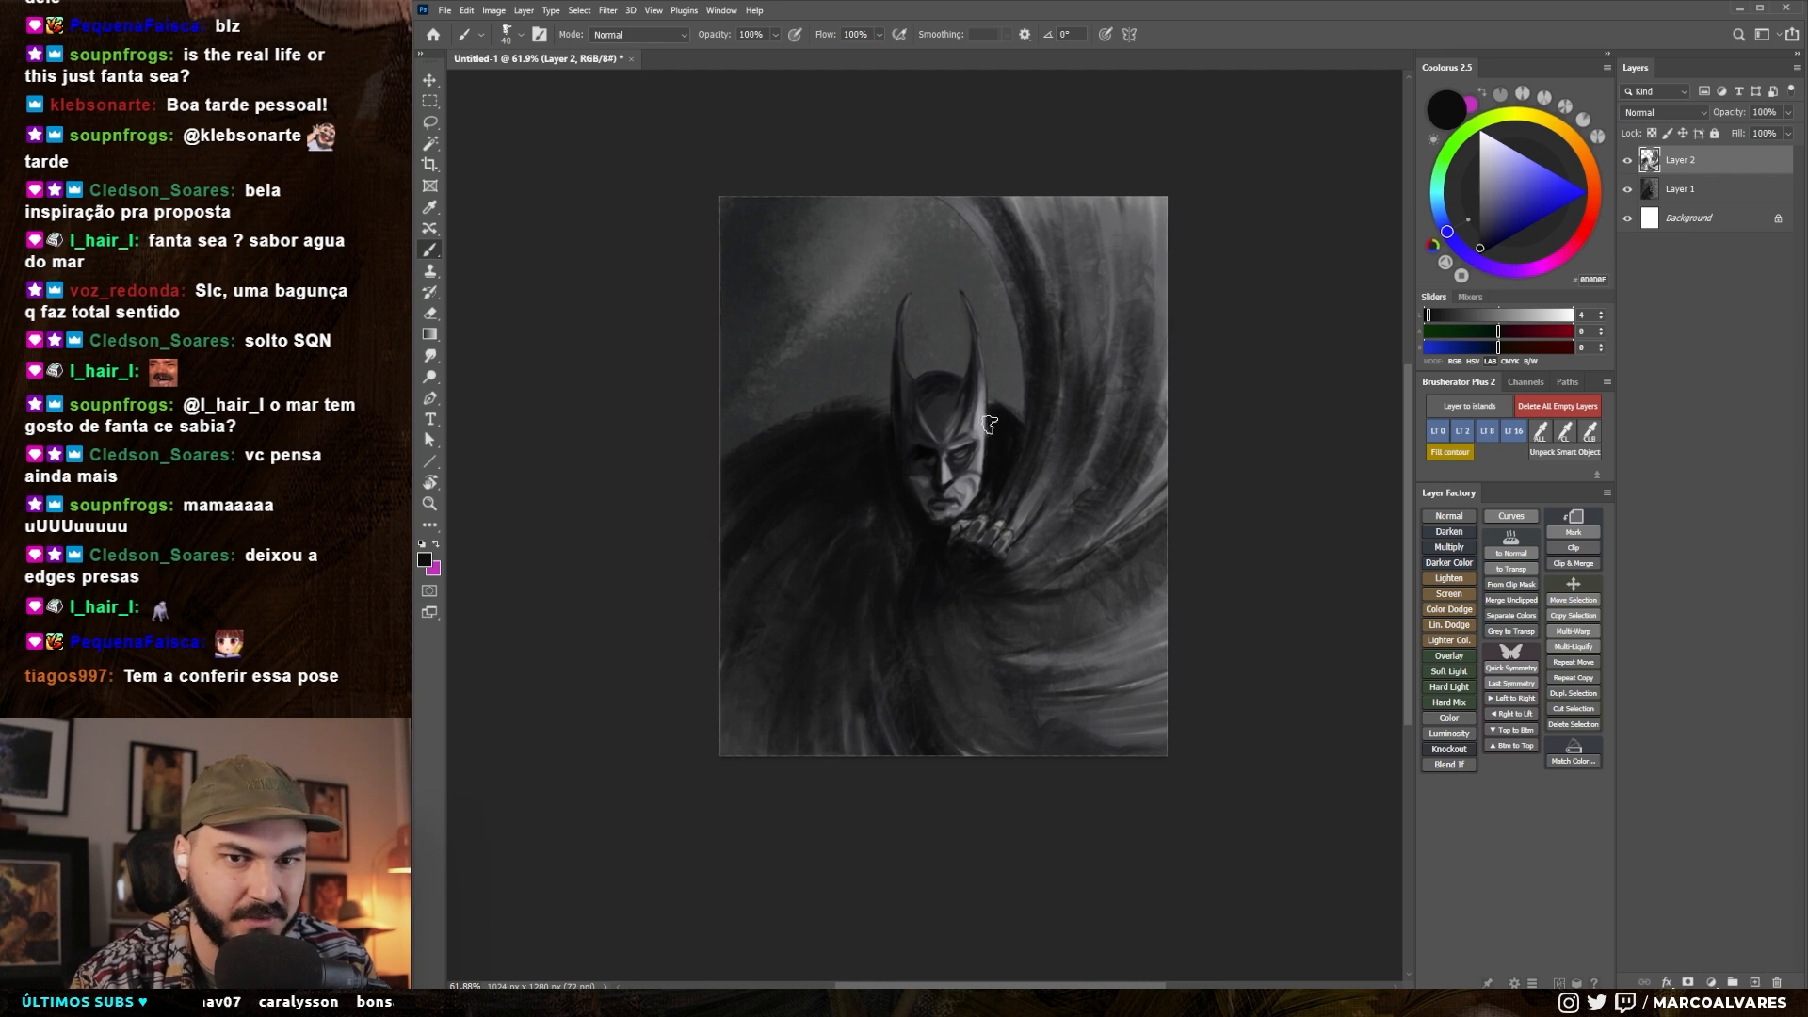
left_click_drag(982, 475, 1017, 476)
left_click(964, 586, "alt")
key("]")
key("]")
key("]")
left_click_drag(947, 603, 928, 670)
left_click_drag(911, 660, 844, 686)
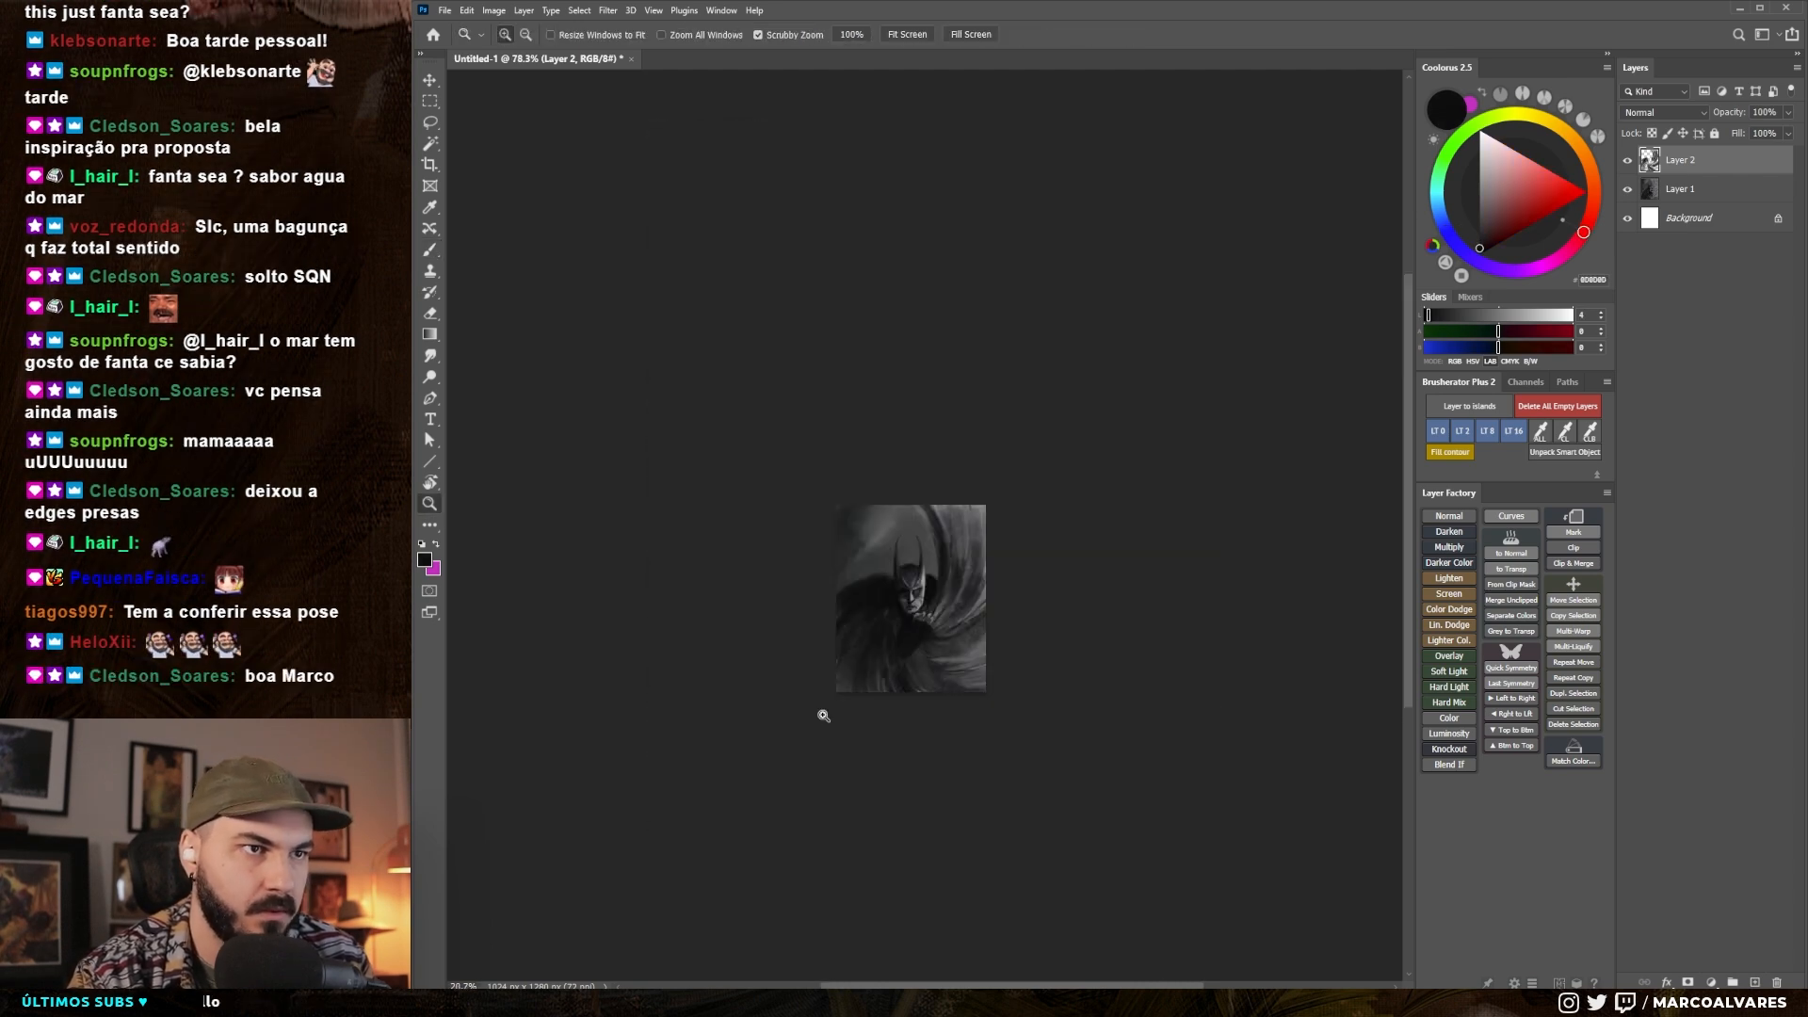
- Paint a dark stroke over the cape beside the head with a brush enlarged to about 50 px
left_click_drag(955, 577, 1022, 588)
left_click_drag(969, 612, 988, 618)
key("]")
key("]")
mouse_move(968, 378)
left_mouse_down()
mouse_move(1006, 361)
mouse_move(1013, 391)
left_mouse_up()
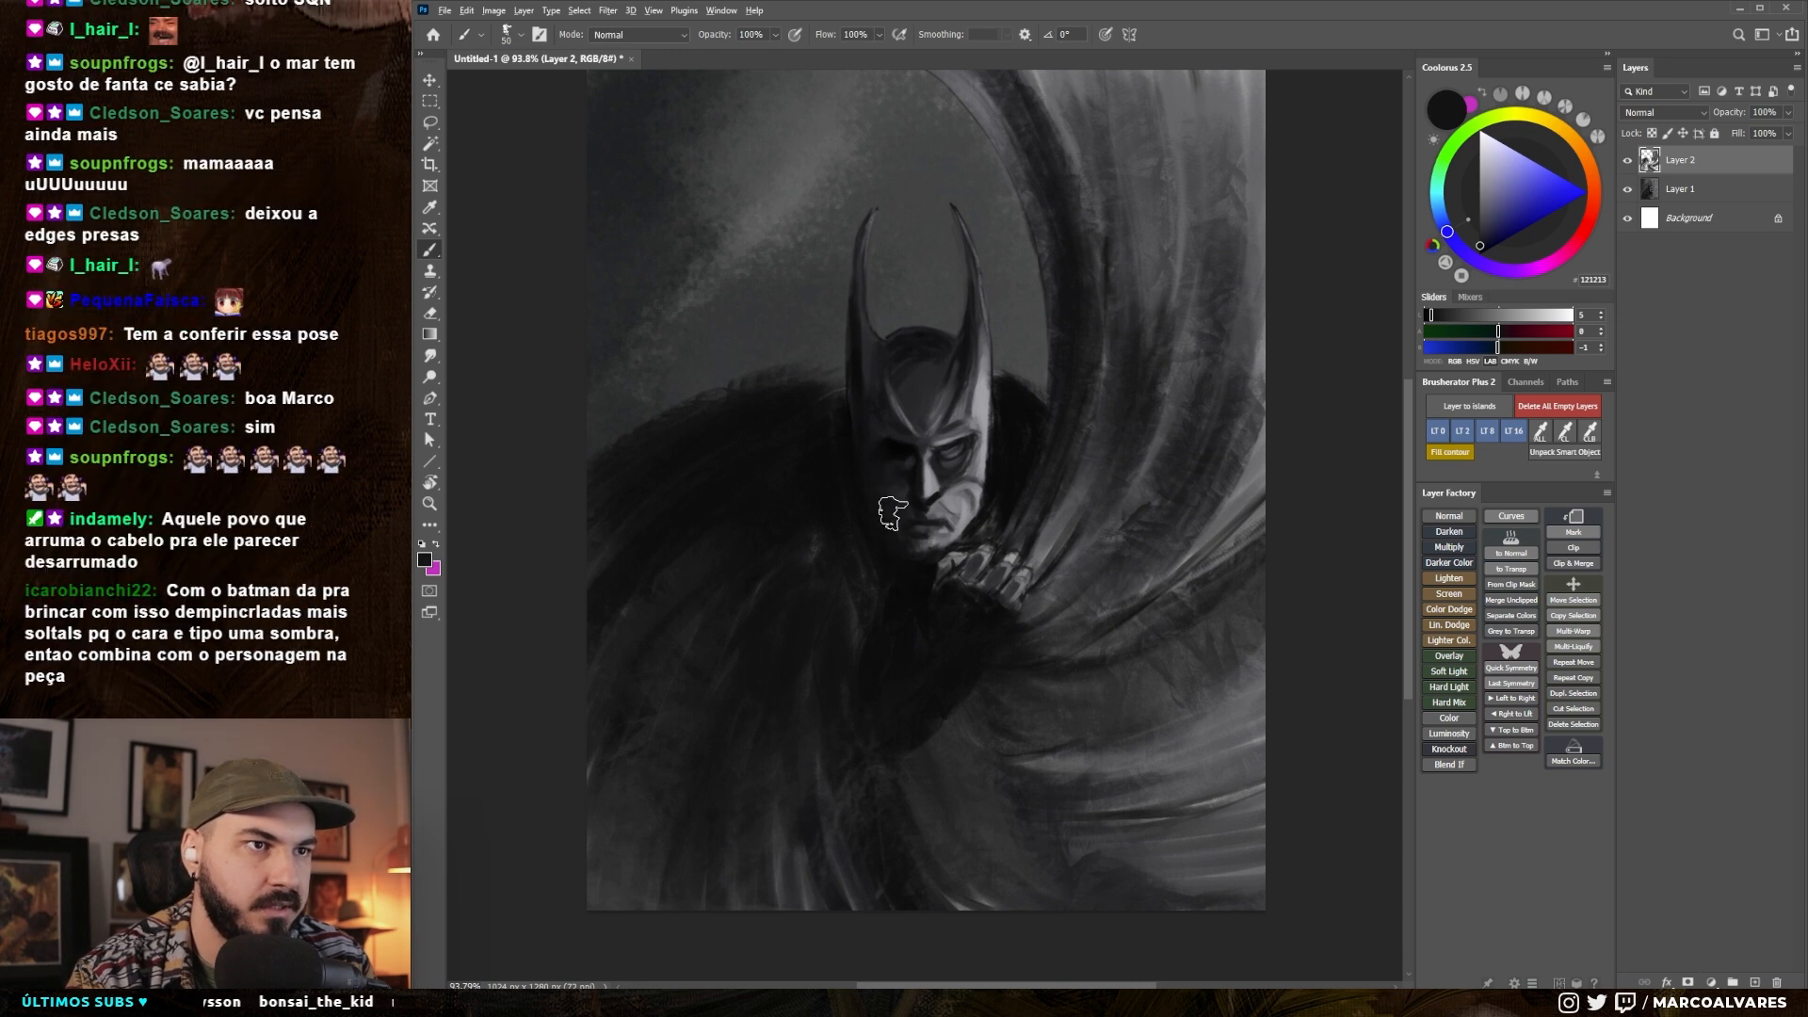
- Sample light grey from the face and repaint the lit cheek beside the mouth with a 25 px brush
left_click(962, 509, "alt")
key("[")
key("[")
key("[")
key("[")
key("[")
left_click_drag(953, 529, 966, 516)
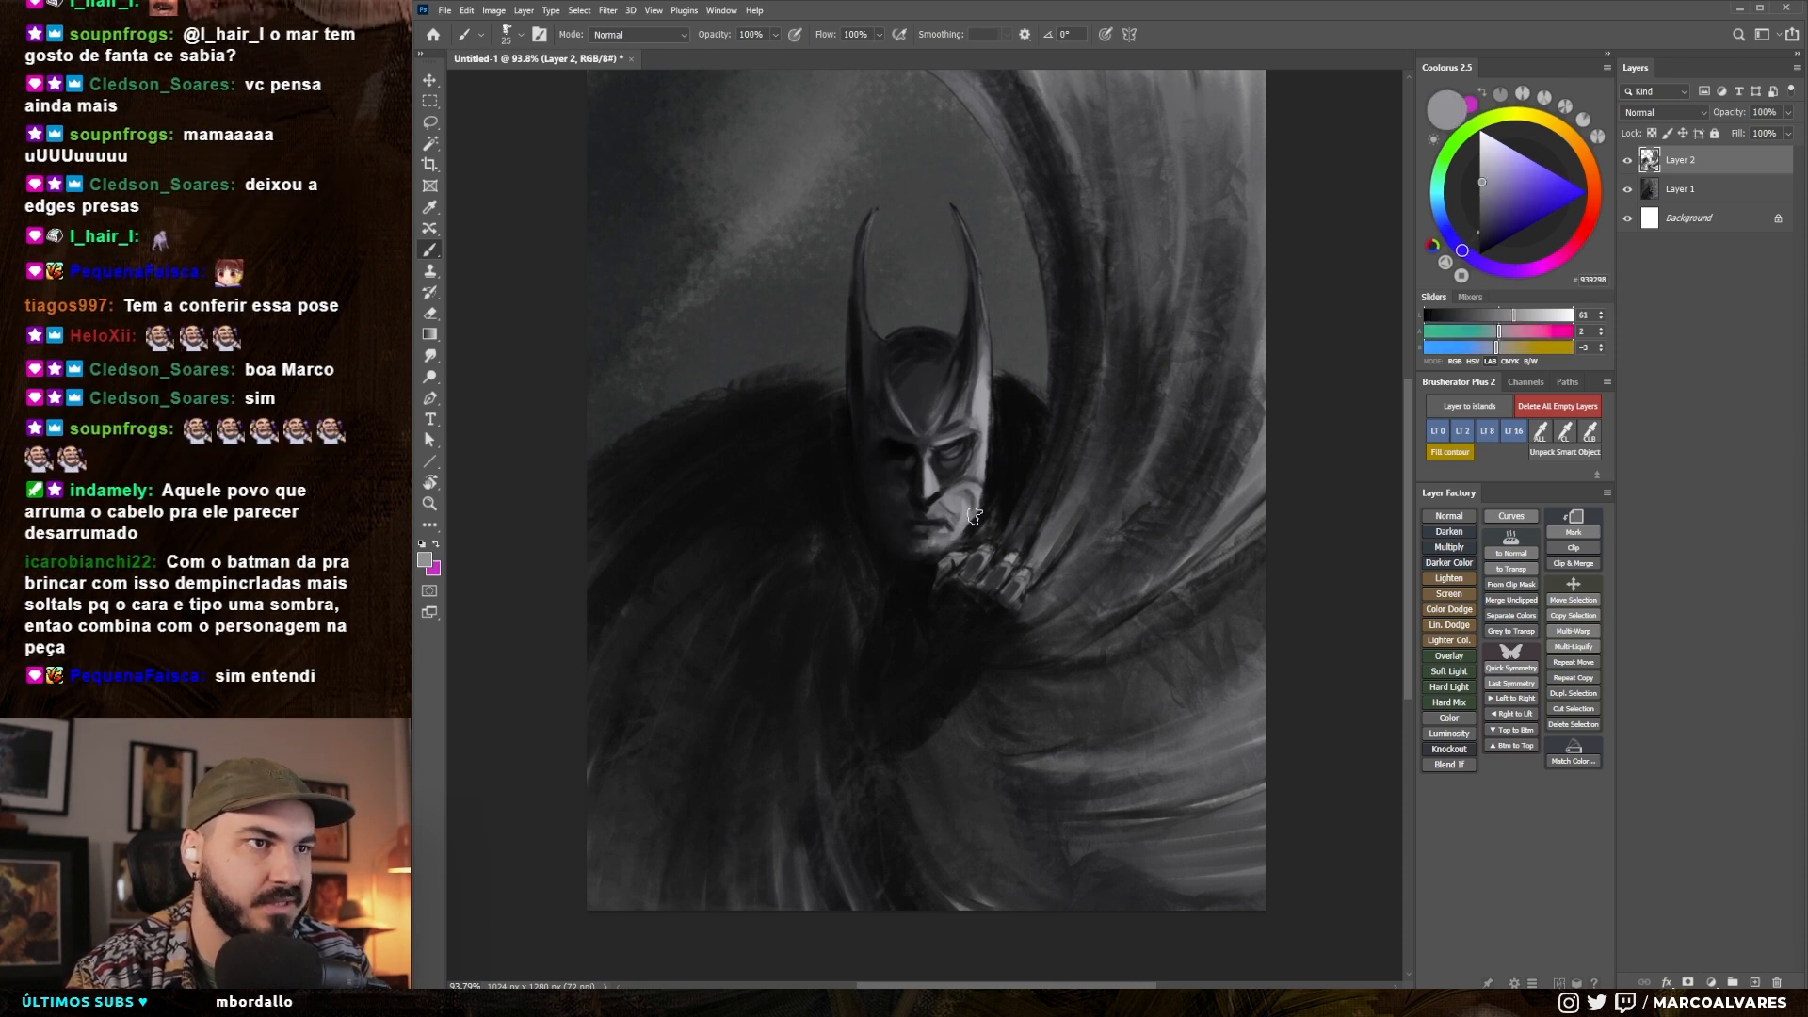
left_click(961, 490, "alt")
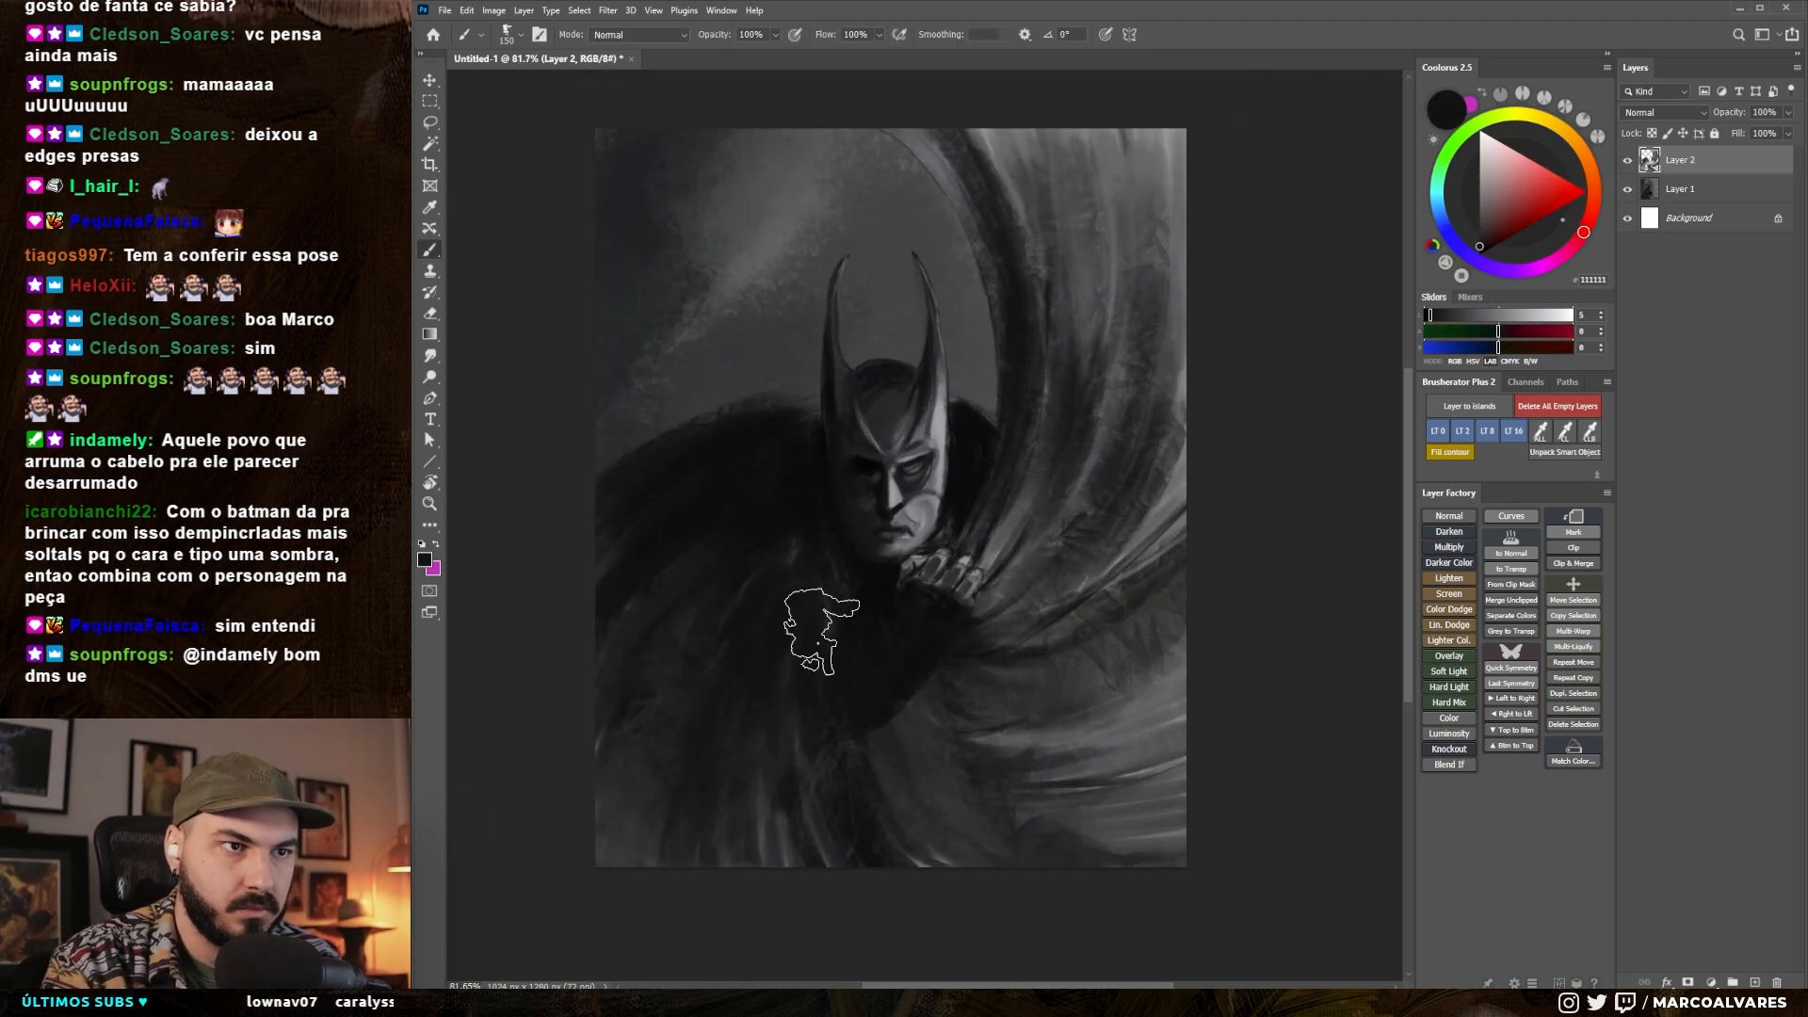
- Darken the top of the cowl between the ears with sampled dark grey, using a brush of about 50 px
mouse_move(848, 614)
left_mouse_down()
mouse_move(883, 613)
mouse_move(886, 644)
left_mouse_up()
left_click(874, 405, "alt")
key("bracketleft")
key("bracketleft")
key("bracketleft")
key("bracketleft")
key("bracketleft")
key("bracketleft")
key("bracketleft")
key("bracketleft")
left_click(871, 385, "alt")
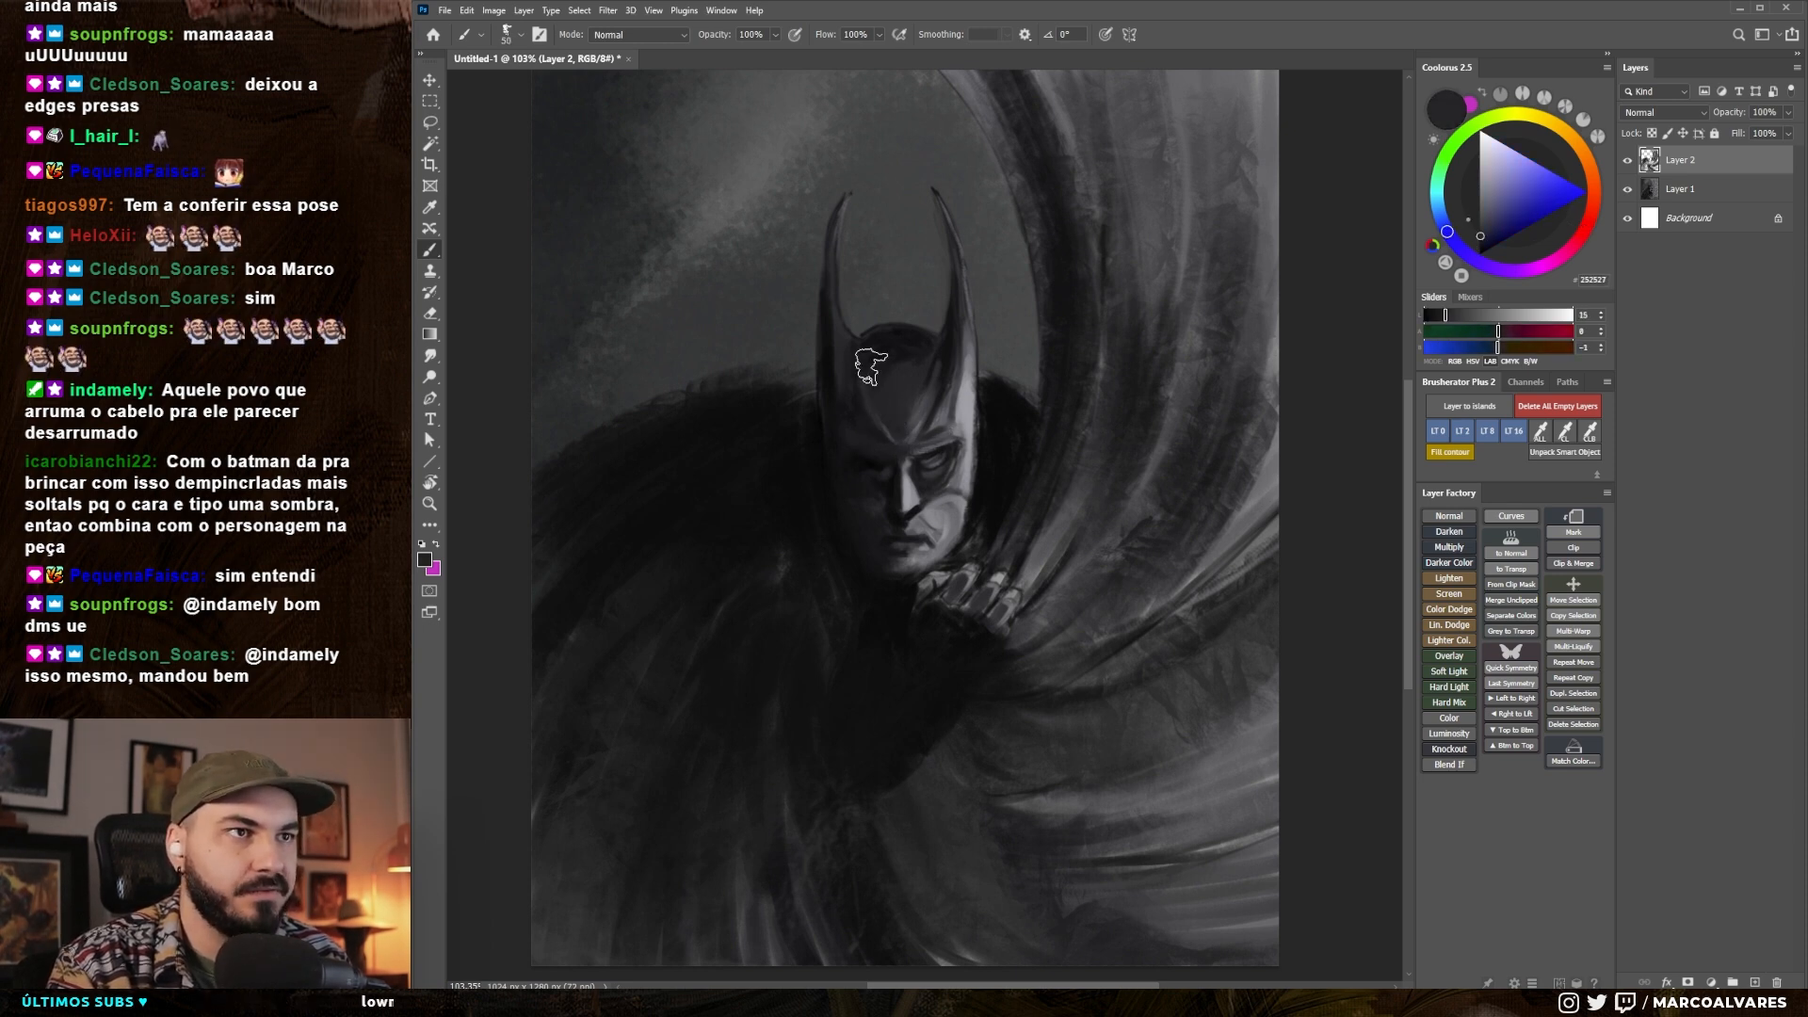
left_click_drag(887, 339, 876, 367)
key("bracketright")
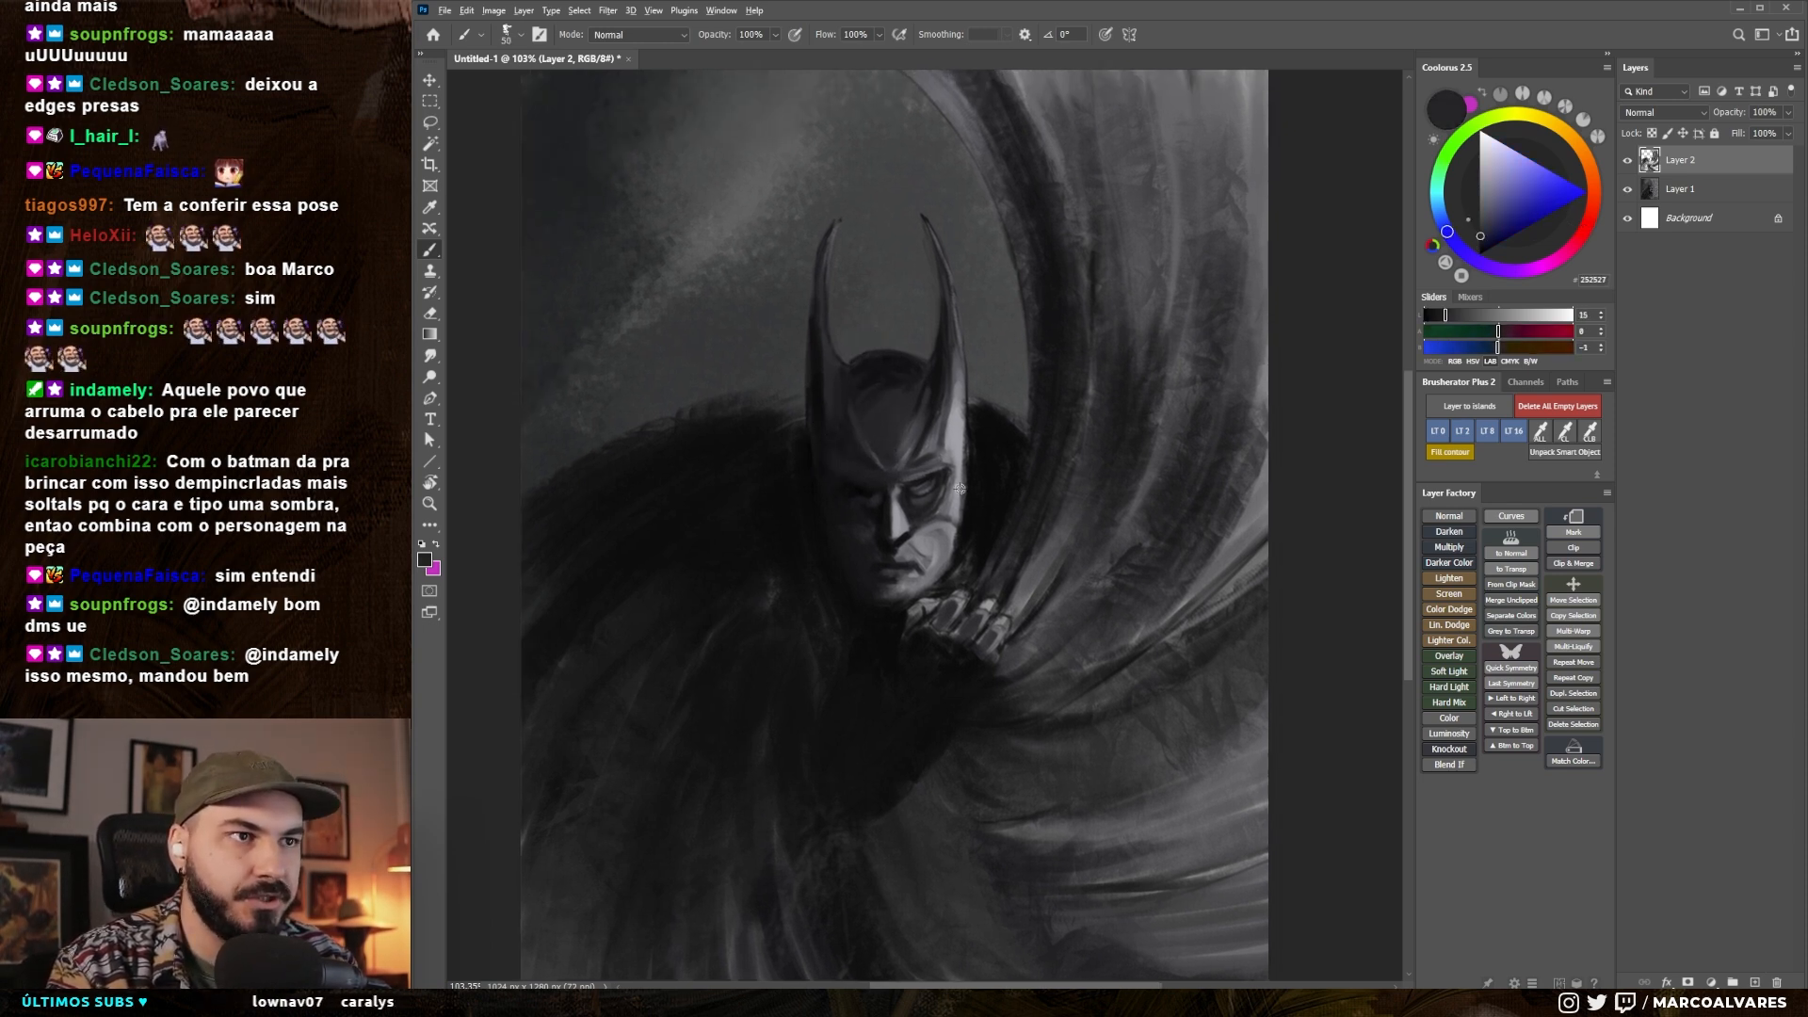
- Repaint the left ear taller in dark strokes, undoing the first one, and sample the background grey to soften its inner edge
left_click(816, 348, "alt")
key("bracketleft")
key("bracketleft")
key("bracketleft")
key("bracketleft")
key("bracketleft")
left_click_drag(818, 329, 836, 226)
key("ctrl+z")
left_click_drag(813, 340, 828, 190)
key("x")
left_click(840, 262, "alt")
key("bracketright")
key("bracketright")
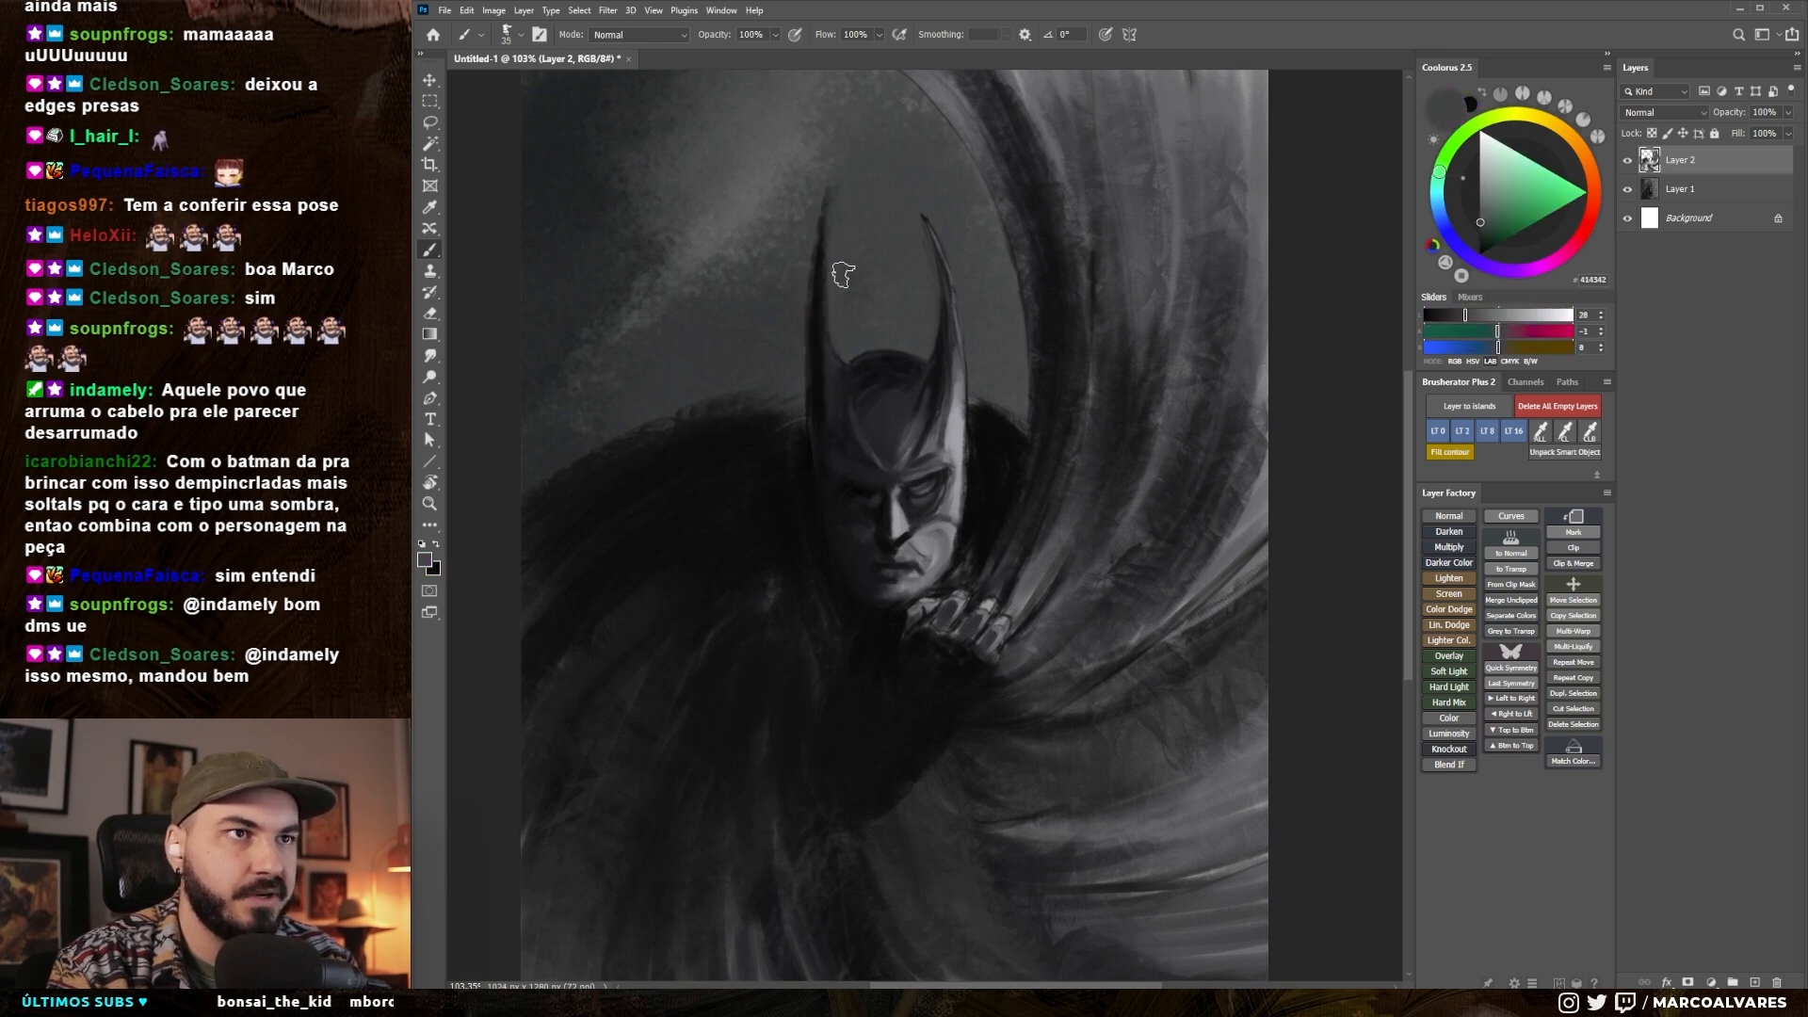
- Repaint the right ear taller and darker with small dark strokes, softening its inner edge with sampled background grey
key("x")
key("bracketleft")
key("bracketleft")
left_click_drag(955, 378, 935, 235)
mouse_move(924, 171)
left_mouse_down()
mouse_move(956, 362)
mouse_move(920, 213)
left_mouse_up()
left_click(913, 228, "alt")
key("bracketright")
key("bracketright")
mouse_move(933, 327)
left_mouse_down()
mouse_move(911, 221)
mouse_move(932, 325)
left_mouse_up()
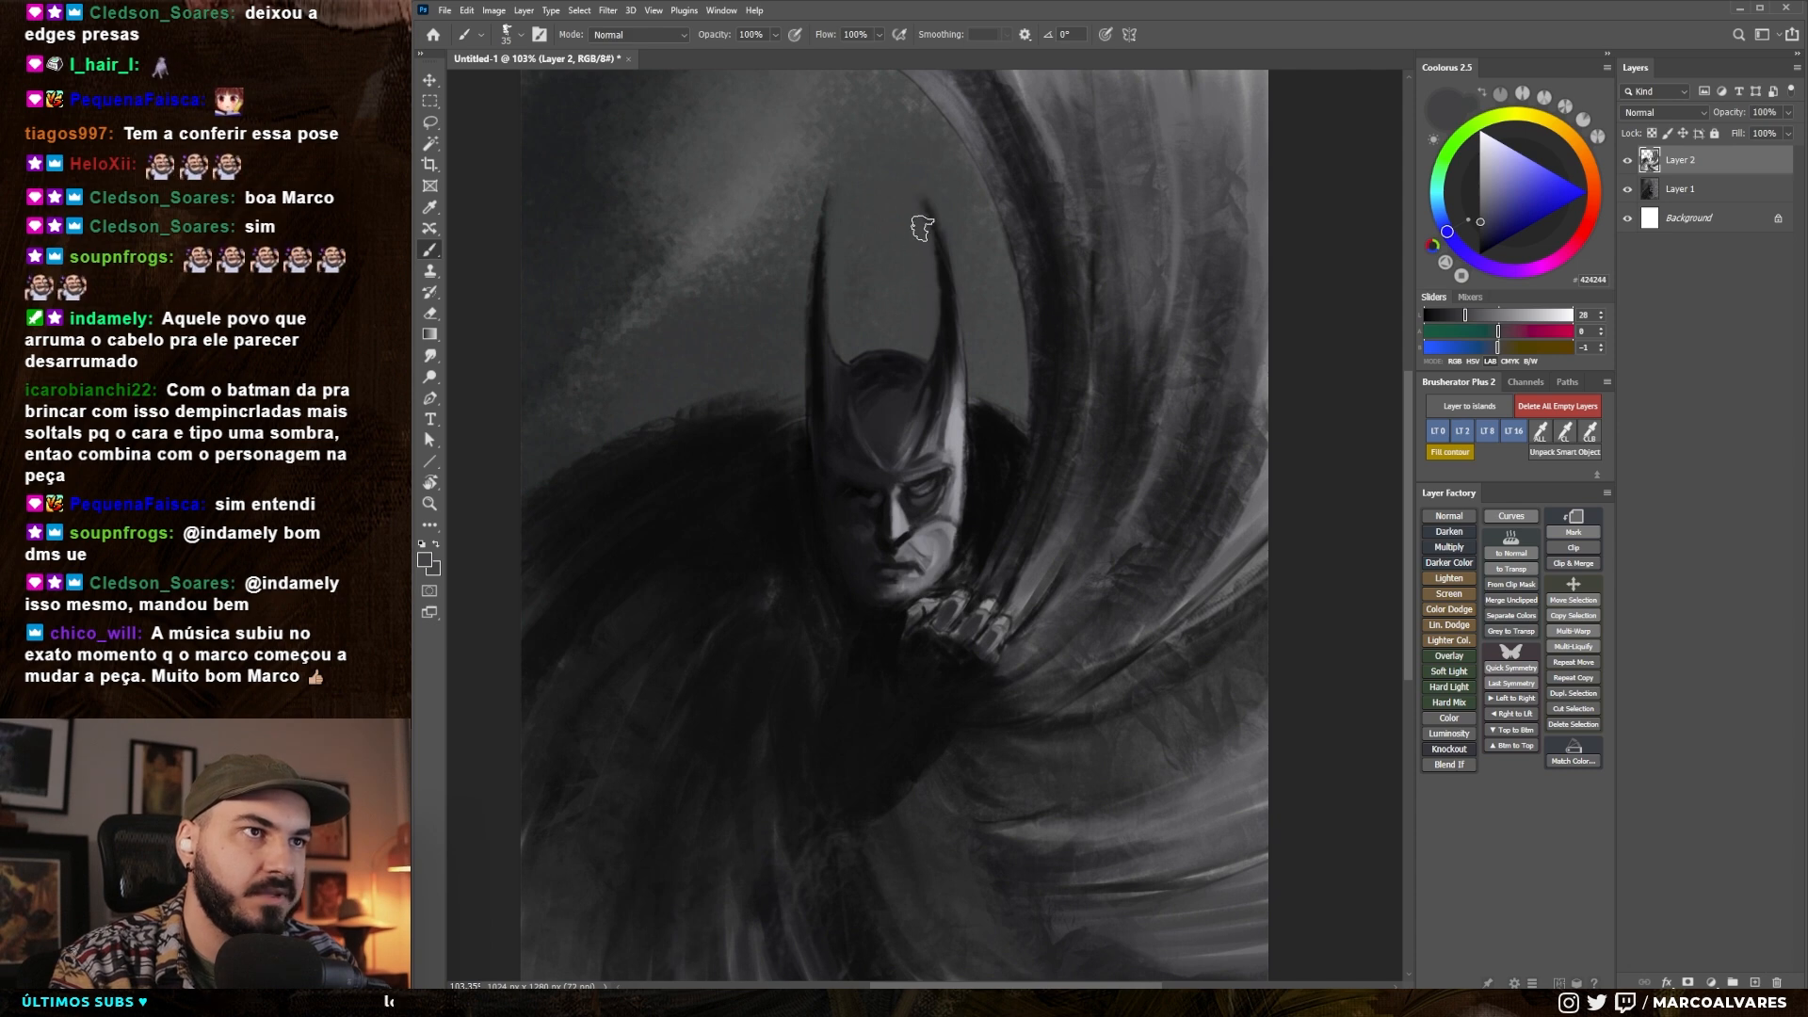
left_click(941, 344, "alt")
key("bracketright")
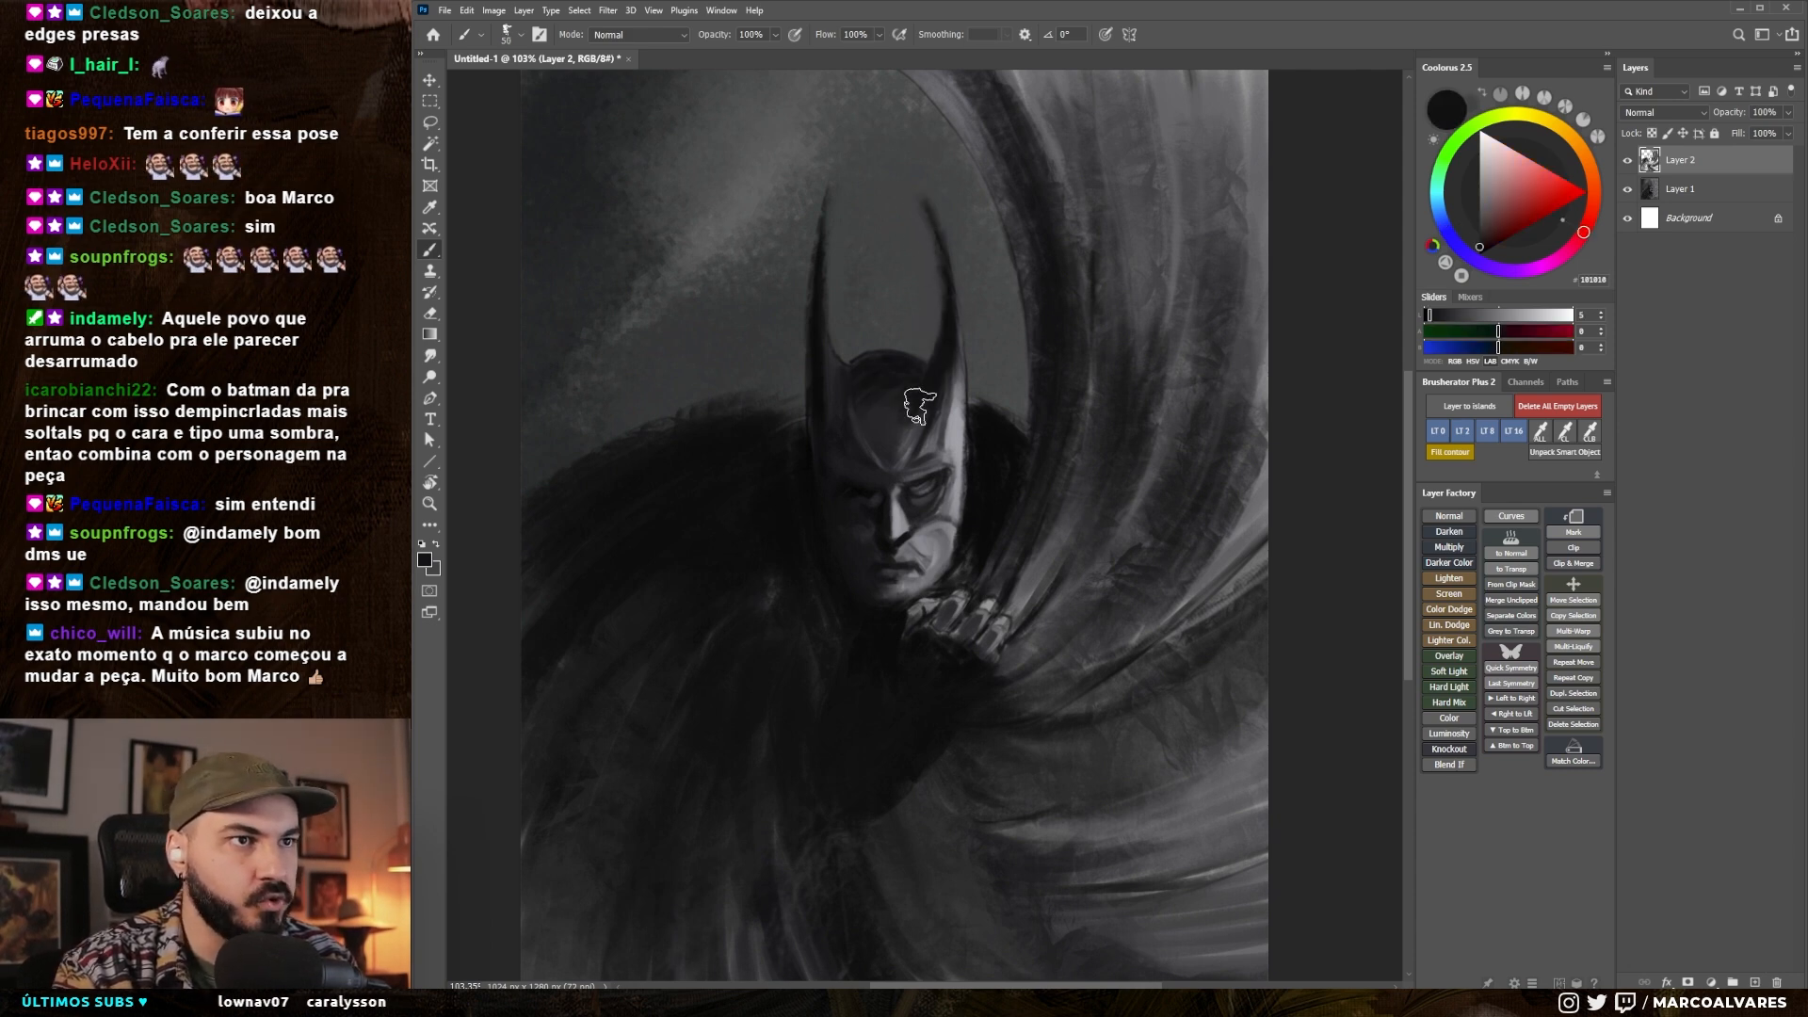
- Deepen the cowl's forehead and brow with sampled dark tones, reducing the brush to about 15 px
left_click(887, 393, "alt")
key("bracketright")
scroll(889, 395, "up", 1)
key("bracketleft")
key("bracketleft")
key("bracketleft")
key("bracketleft")
key("bracketleft")
key("bracketleft")
left_click(909, 452, "alt")
mouse_move(902, 465)
left_mouse_down()
mouse_move(949, 446)
mouse_move(895, 466)
left_mouse_up()
scroll(909, 471, "up", 6)
left_click(885, 432, "alt")
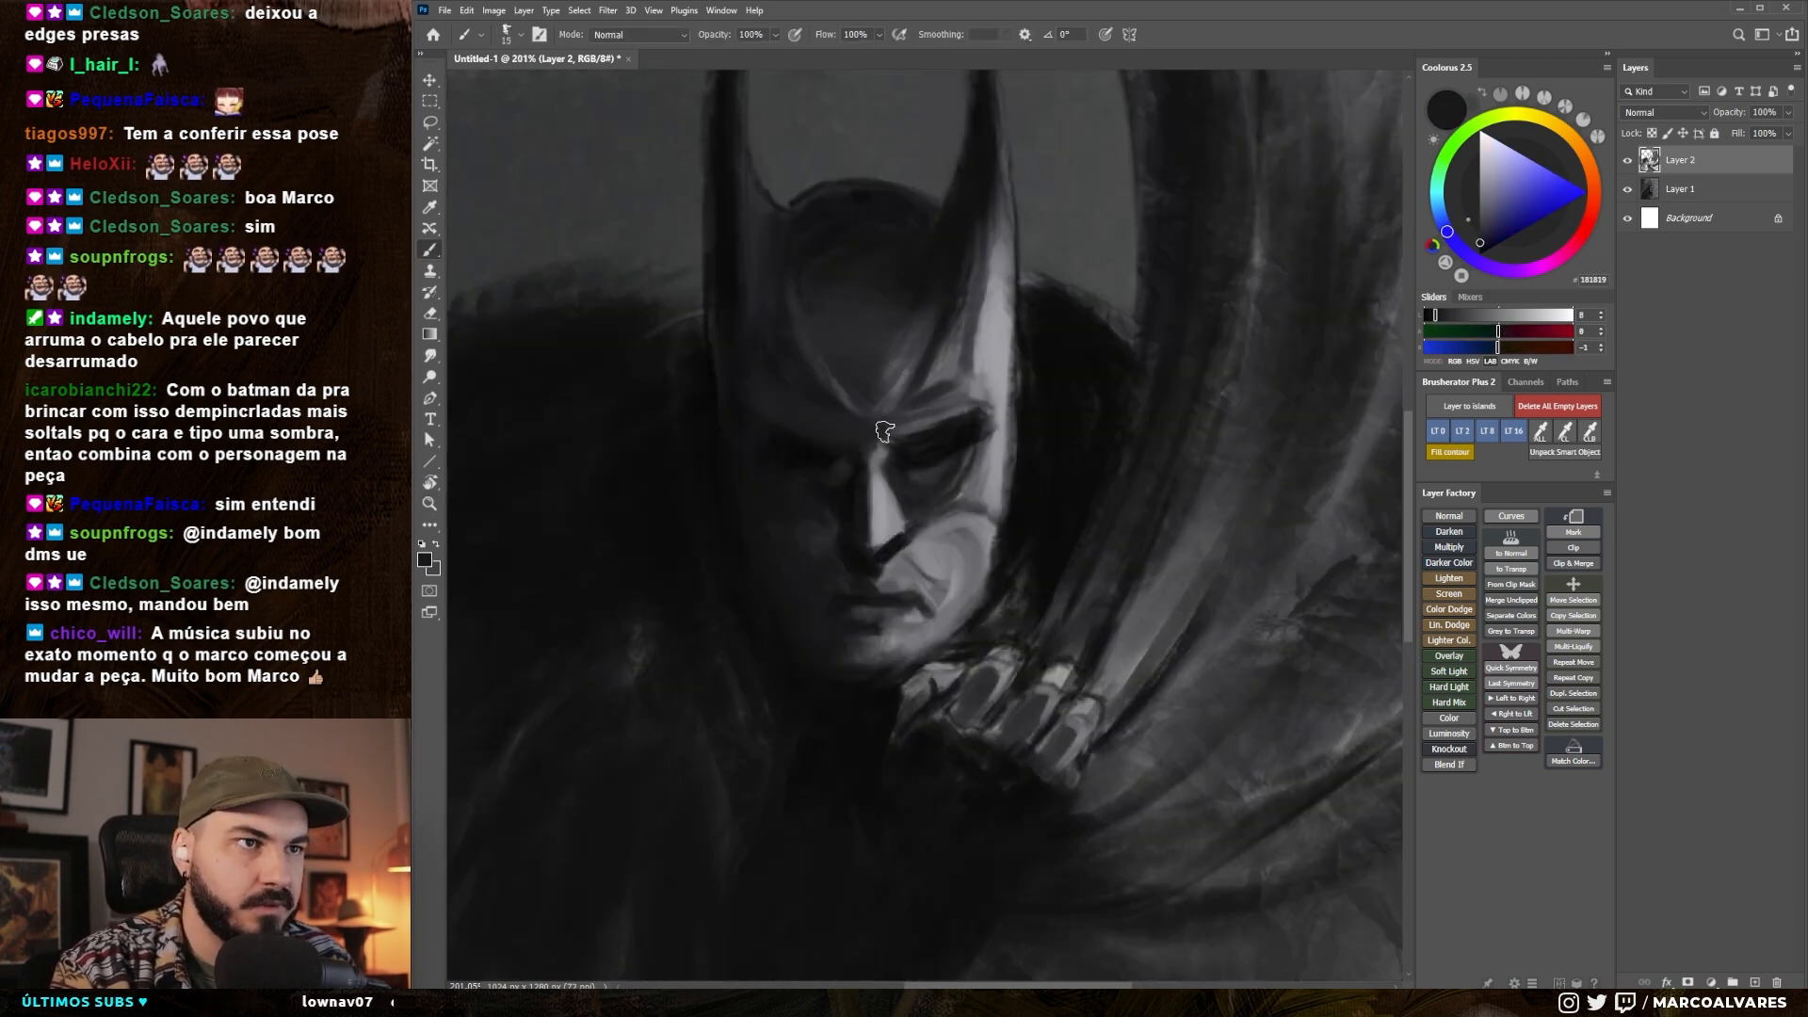
- Paint near-black over the brow and eye socket on the lit side of the face, varying the brush size
key("bracketleft")
key("bracketleft")
left_click(960, 412, "alt")
left_click(927, 443, "alt")
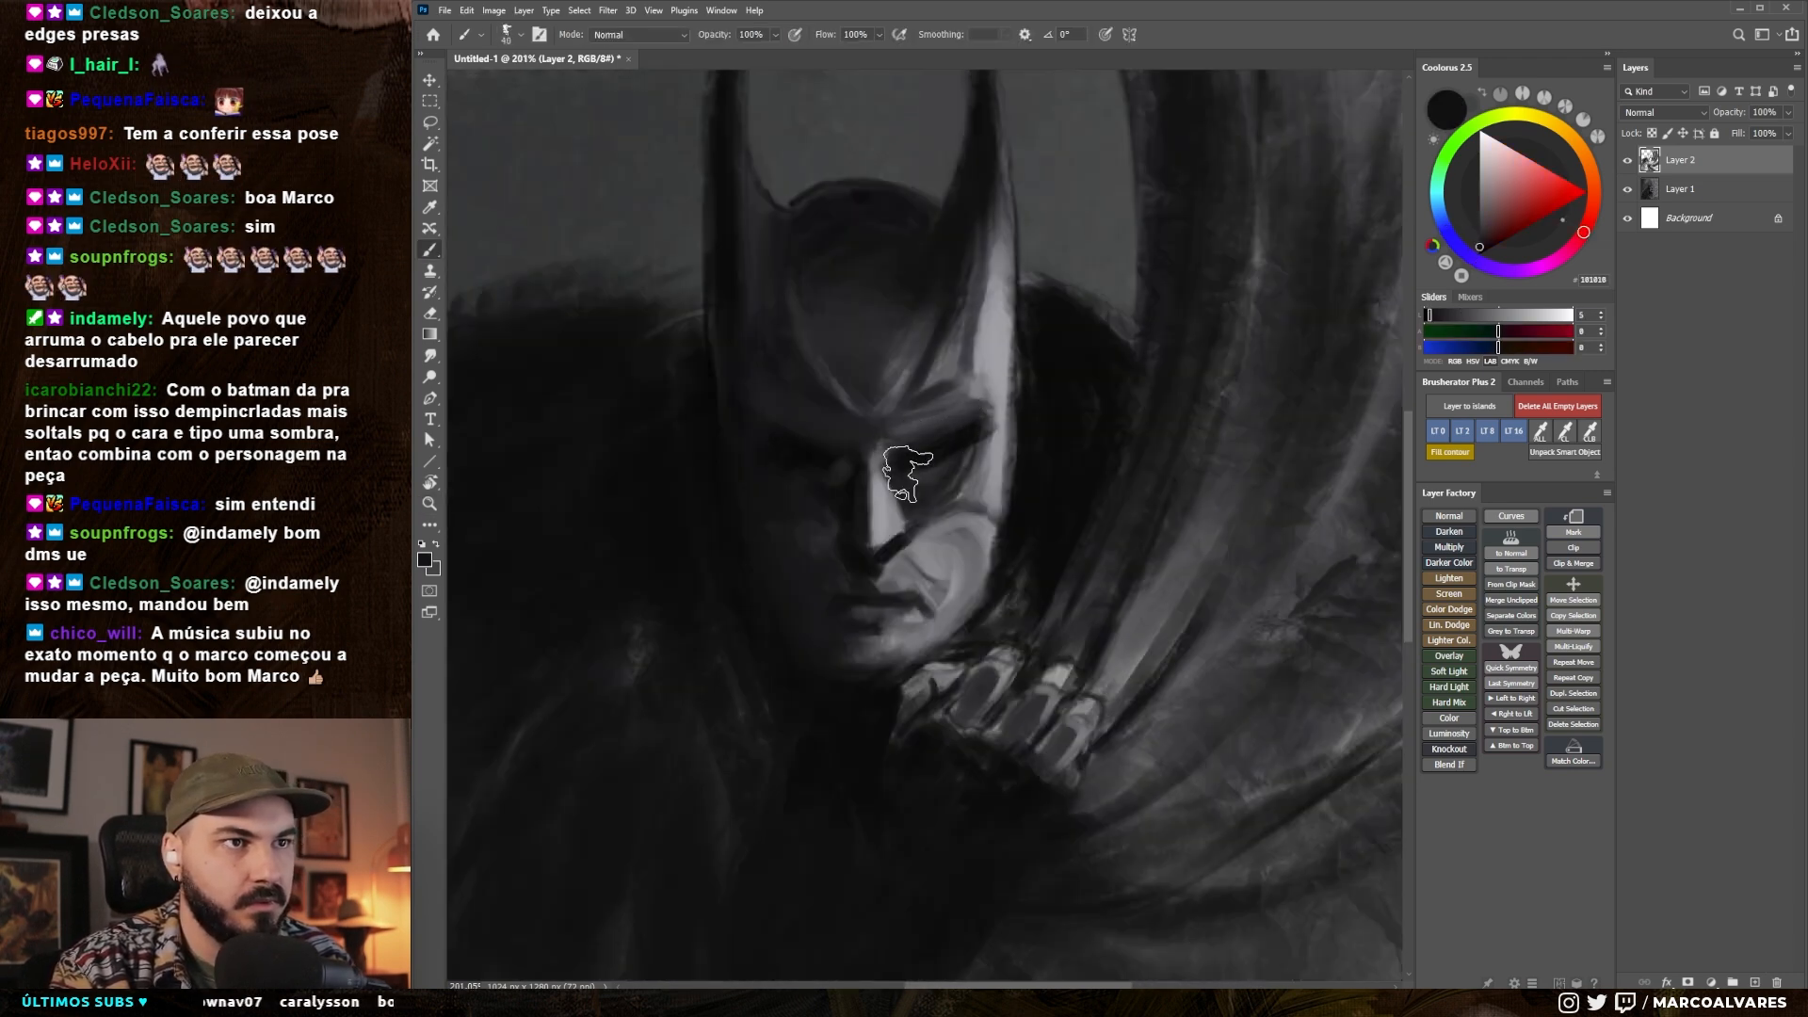
key("bracketright")
key("bracketright")
key("bracketleft")
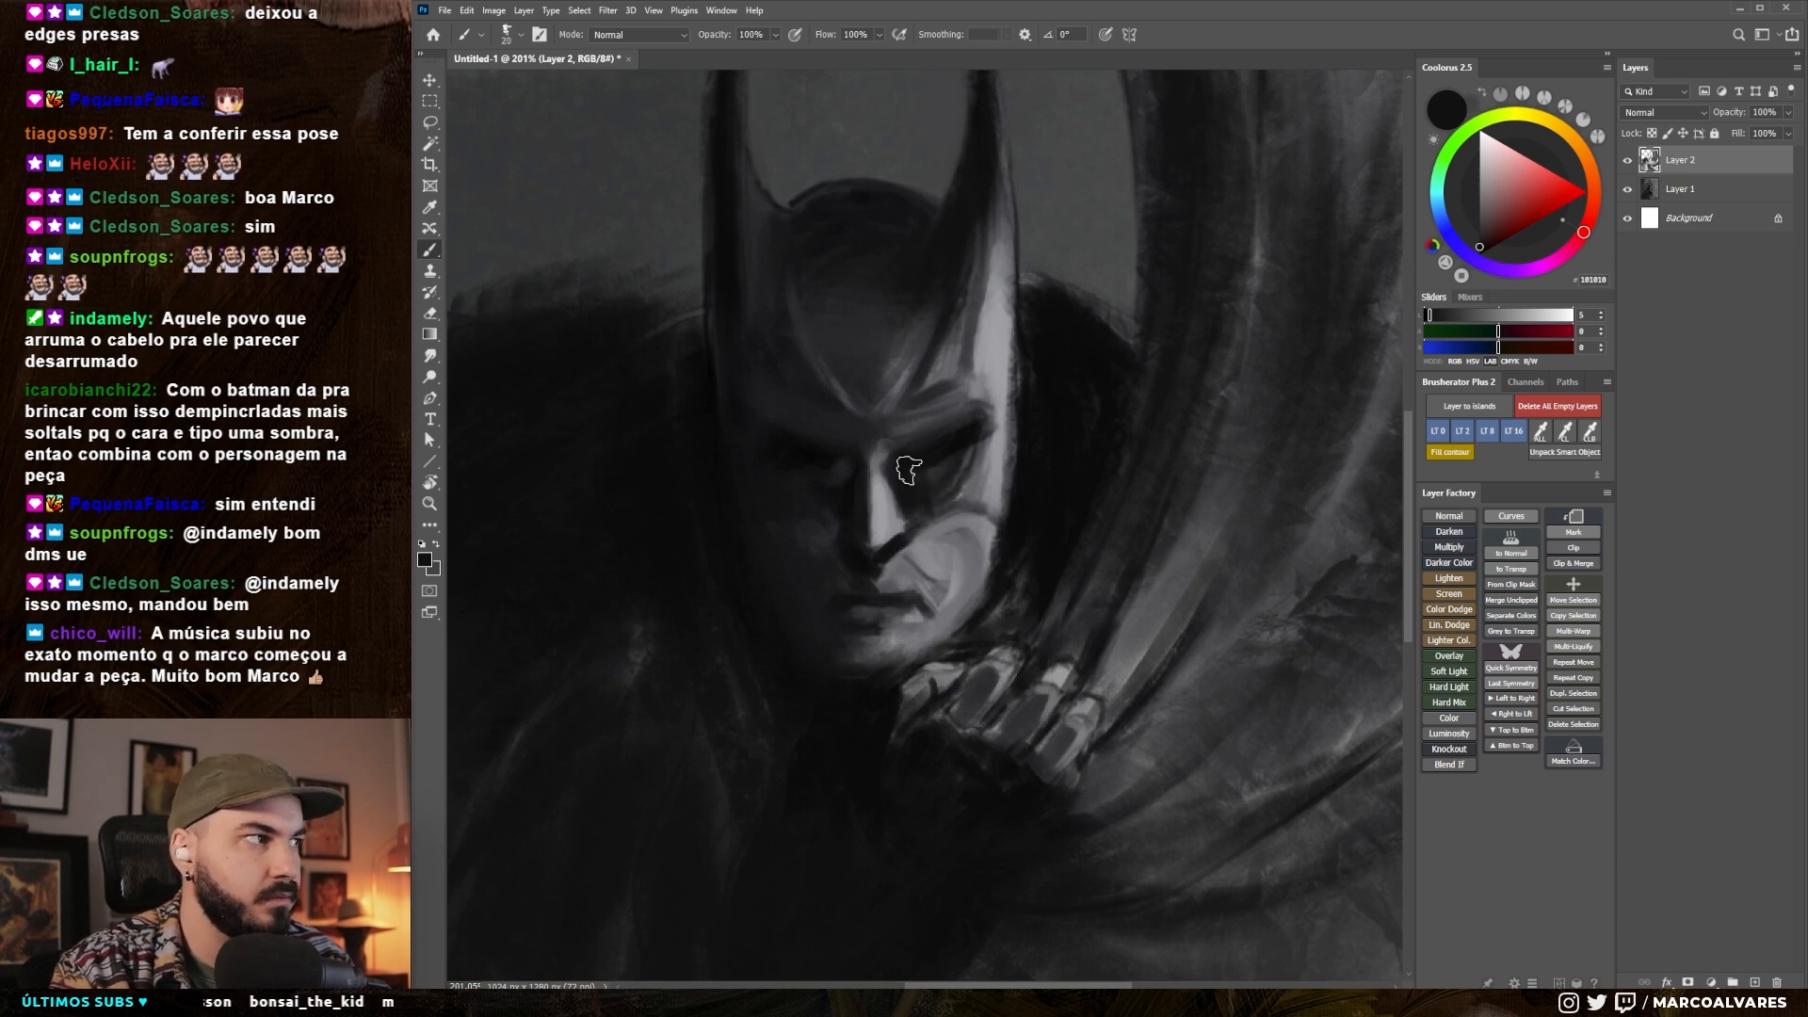
key("bracketleft")
- Draw the mask's lower edge as a dark line from the nose across the lit cheek, and darken the shadowed side of the cowl
left_click_drag(895, 558, 1009, 487)
left_click(824, 526, "alt")
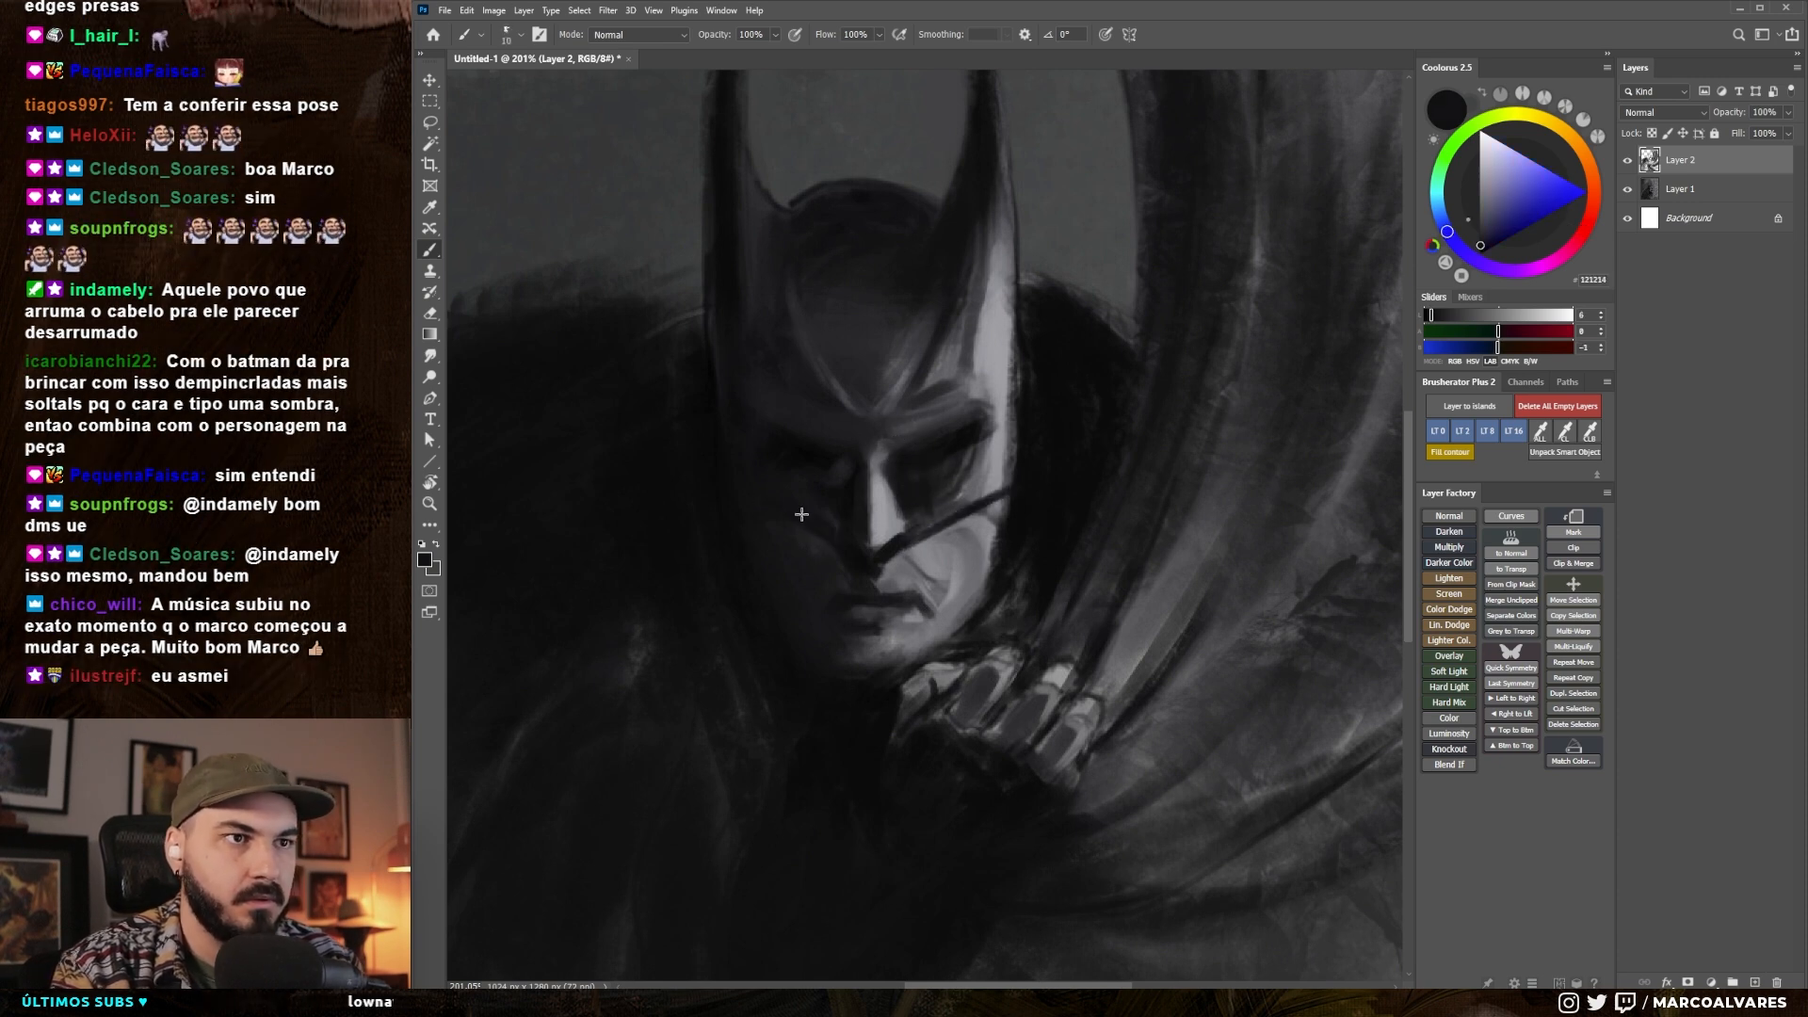
key("bracketright")
key("bracketright")
left_click(778, 577, "alt")
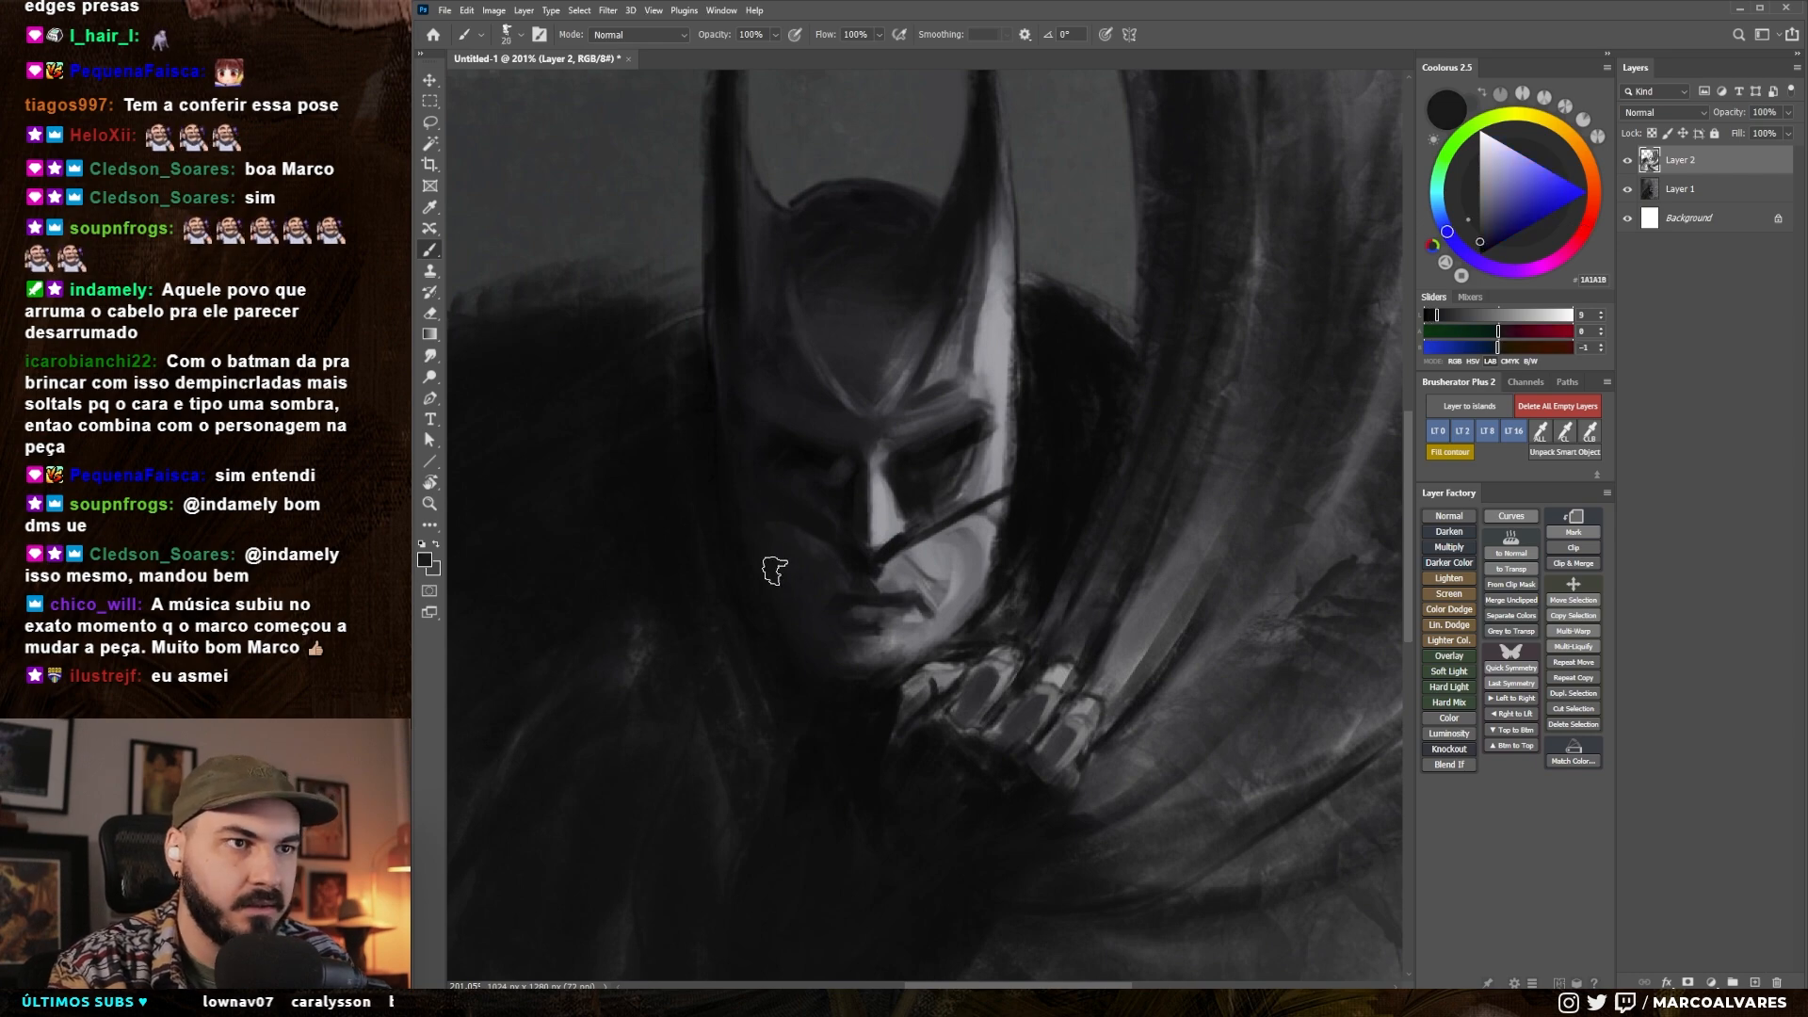
mouse_move(896, 626)
left_mouse_down()
mouse_move(867, 690)
mouse_move(1134, 315)
left_mouse_up()
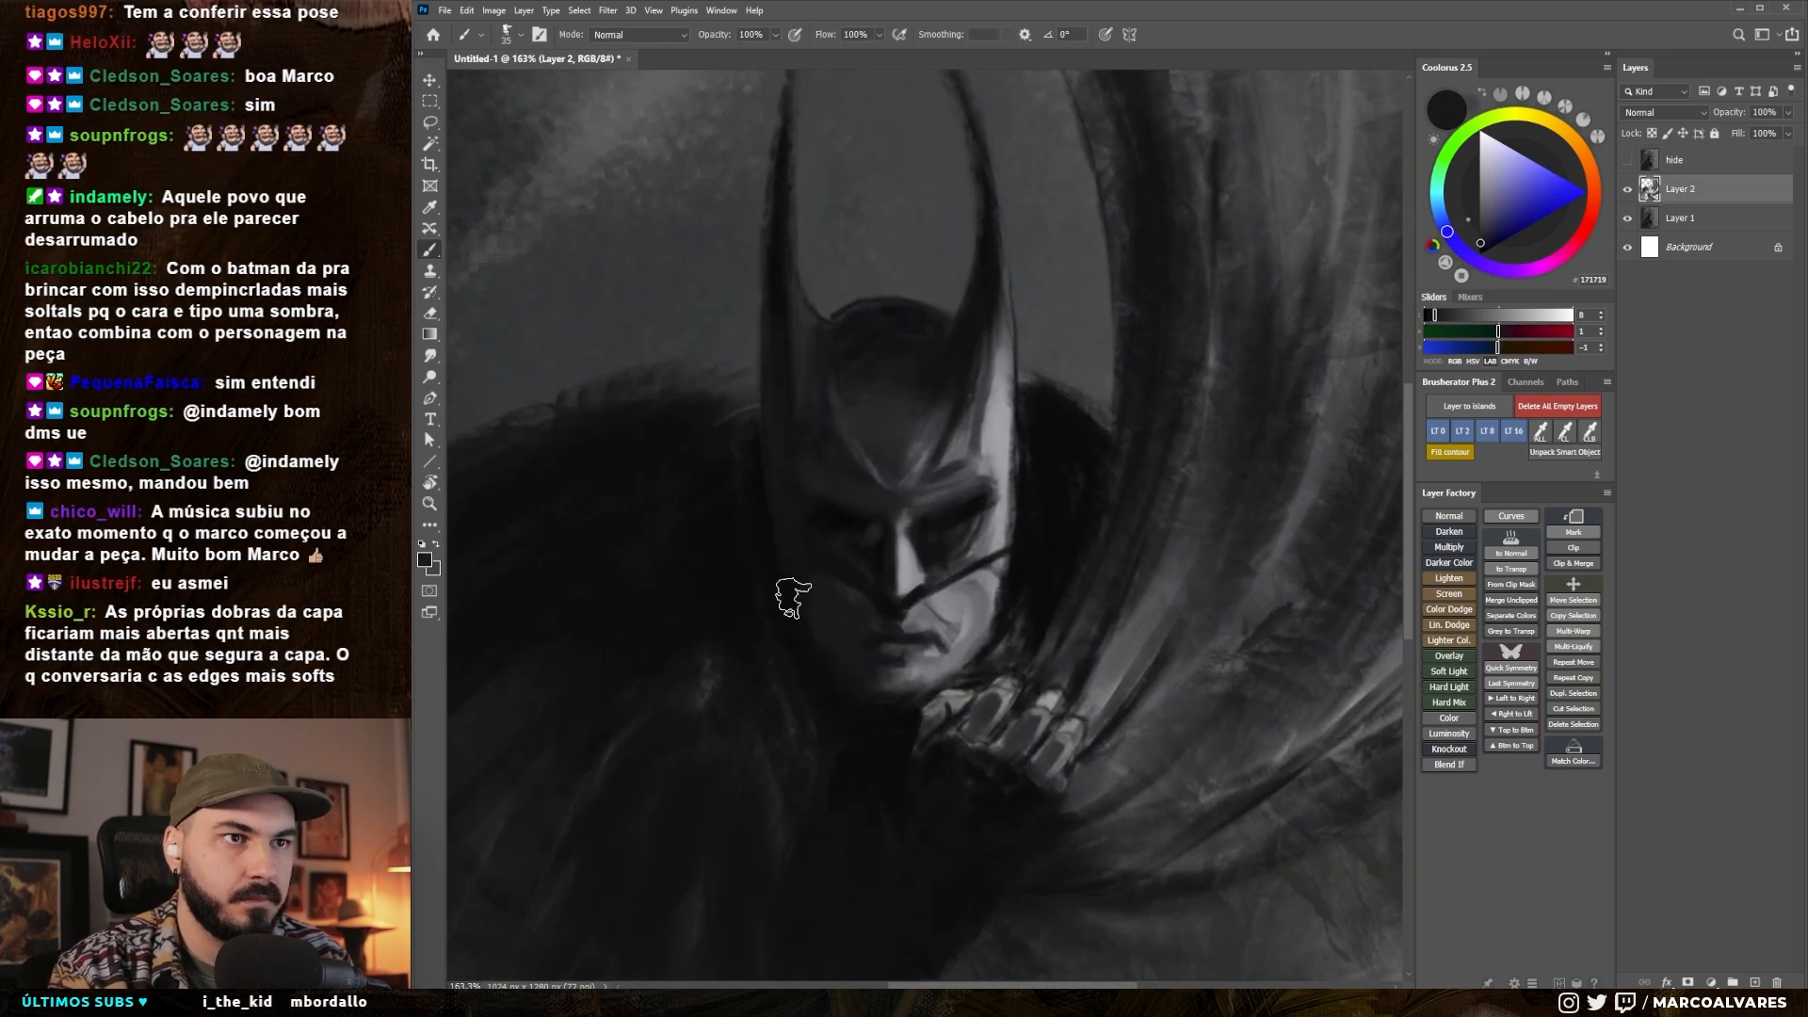
left_click_drag(769, 366, 776, 546)
left_click(780, 395, "alt")
- Add a new layer above Layer 2 and block in both eyes in pure white, undoing the first strokes
key("d")
key("x")
left_click_drag(891, 495, 965, 505)
key("b")
key("ctrl+shift+alt+n")
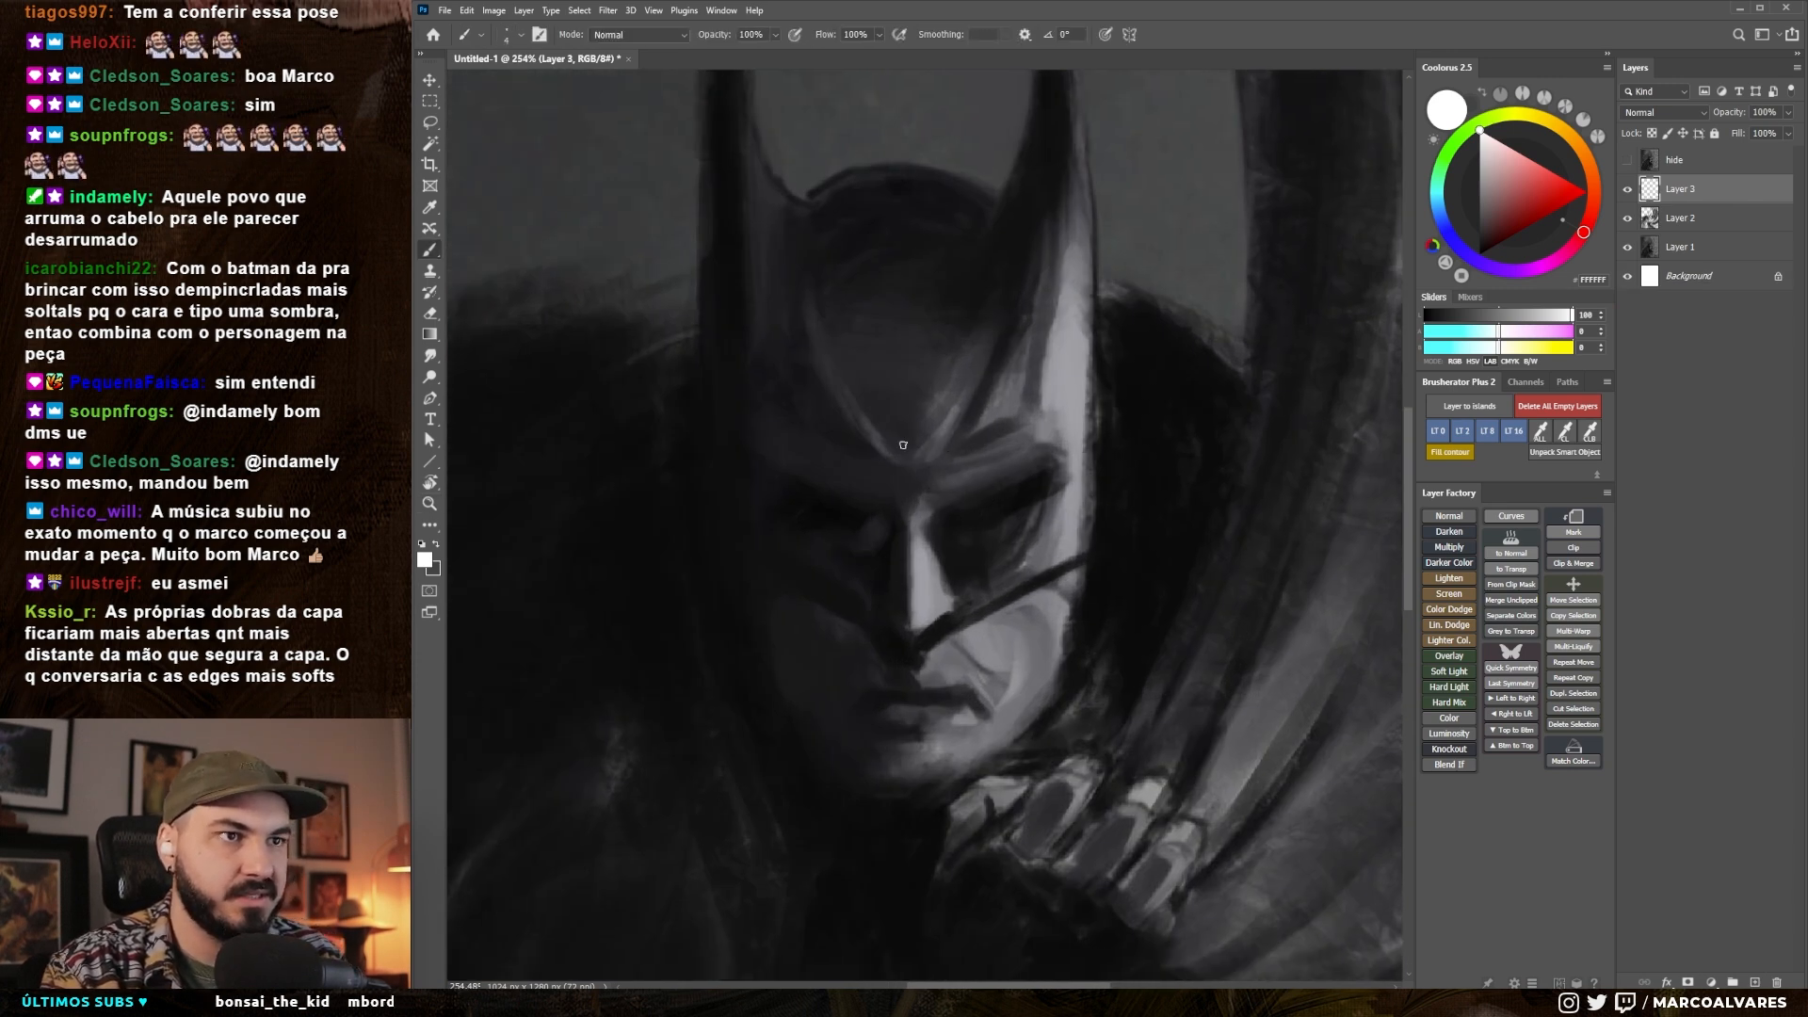
mouse_move(776, 488)
left_mouse_down()
mouse_move(850, 515)
mouse_move(818, 524)
mouse_move(887, 512)
left_mouse_up()
key("bracketright")
key("bracketright")
key("ctrl+z")
key("ctrl+z")
key("ctrl+z")
key("bracketleft")
mouse_move(1035, 481)
left_mouse_down()
mouse_move(982, 501)
mouse_move(1050, 474)
mouse_move(985, 505)
mouse_move(993, 477)
mouse_move(921, 539)
left_mouse_up()
- Refine the shapes of the white eyes, alternating between dark and white strokes
key("x")
key("bracketright")
key("bracketright")
key("bracketright")
key("bracketright")
key("bracketright")
key("x")
scroll(900, 499, "down", 3)
scroll(894, 649, "up", 1)
key("bracketleft")
left_click_drag(927, 533, 917, 490)
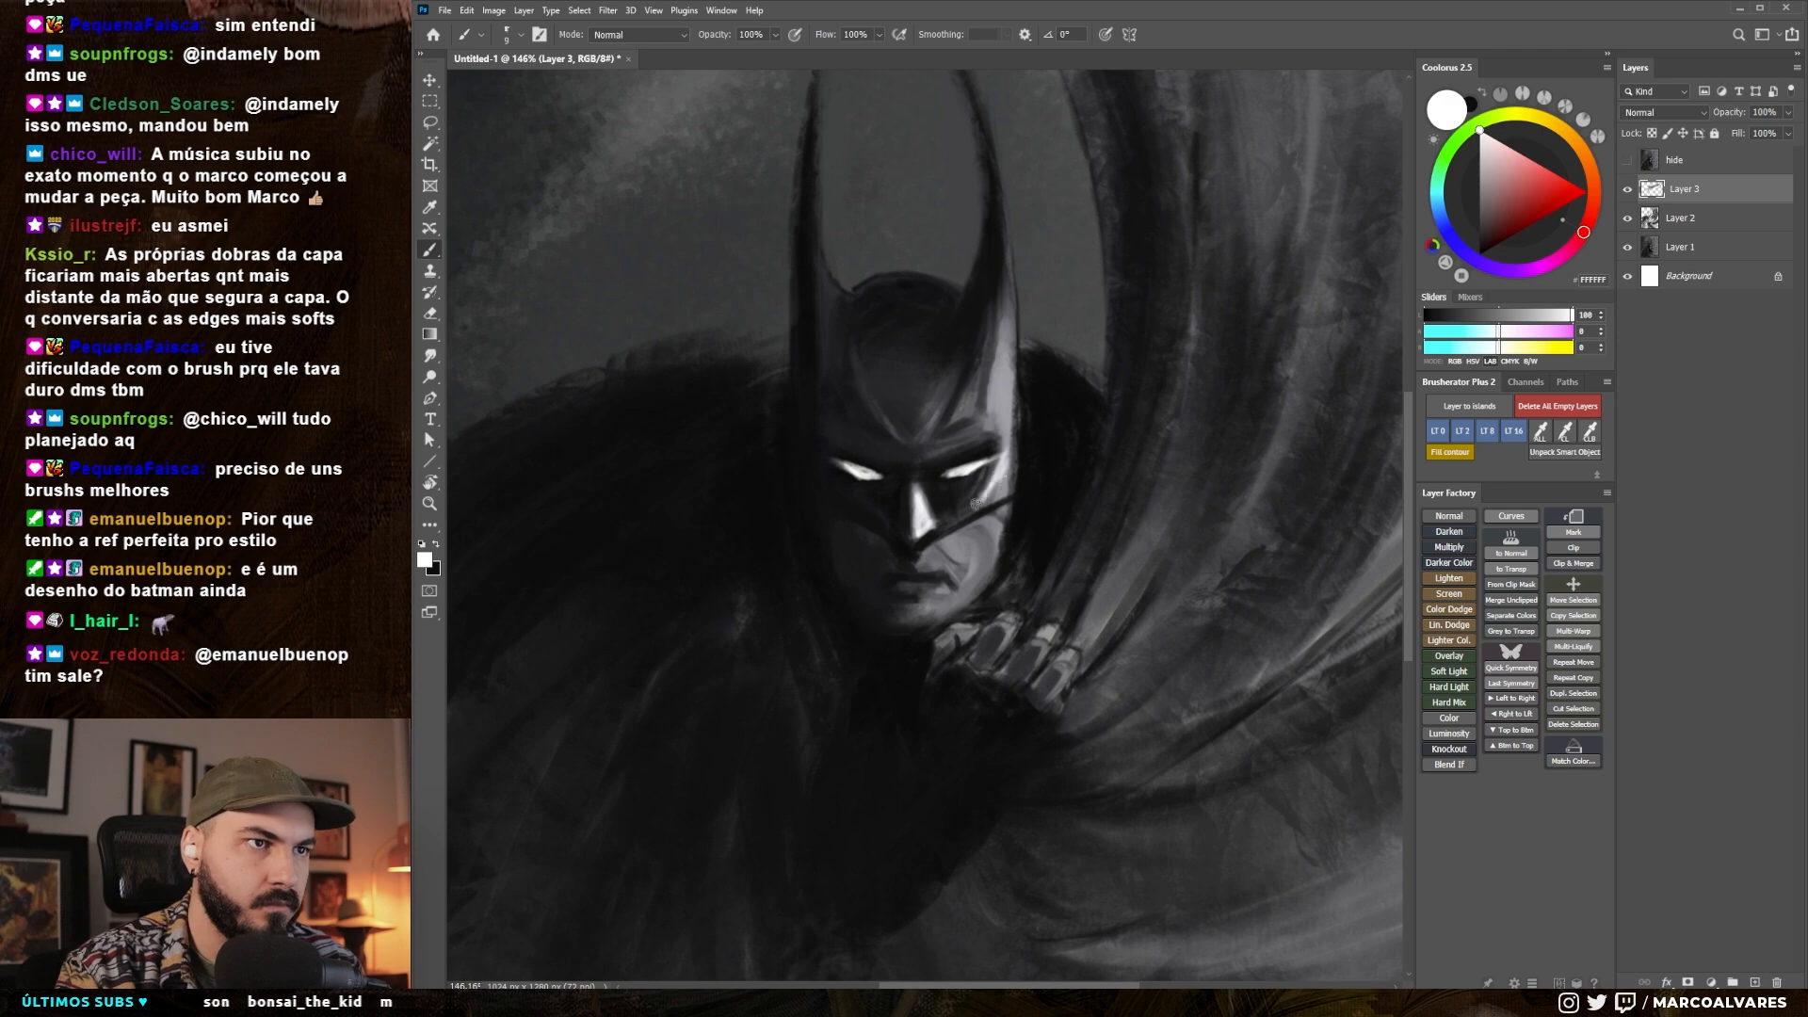
- Paint white rim highlights down the lit edge of the cowl, from the right ear's base to the cheek
left_click_drag(1010, 330, 993, 418)
scroll(1022, 575, "down", 5)
mouse_move(1011, 287)
left_mouse_down()
mouse_move(1007, 459)
mouse_move(953, 541)
left_mouse_up()
scroll(1045, 578, "up", 5)
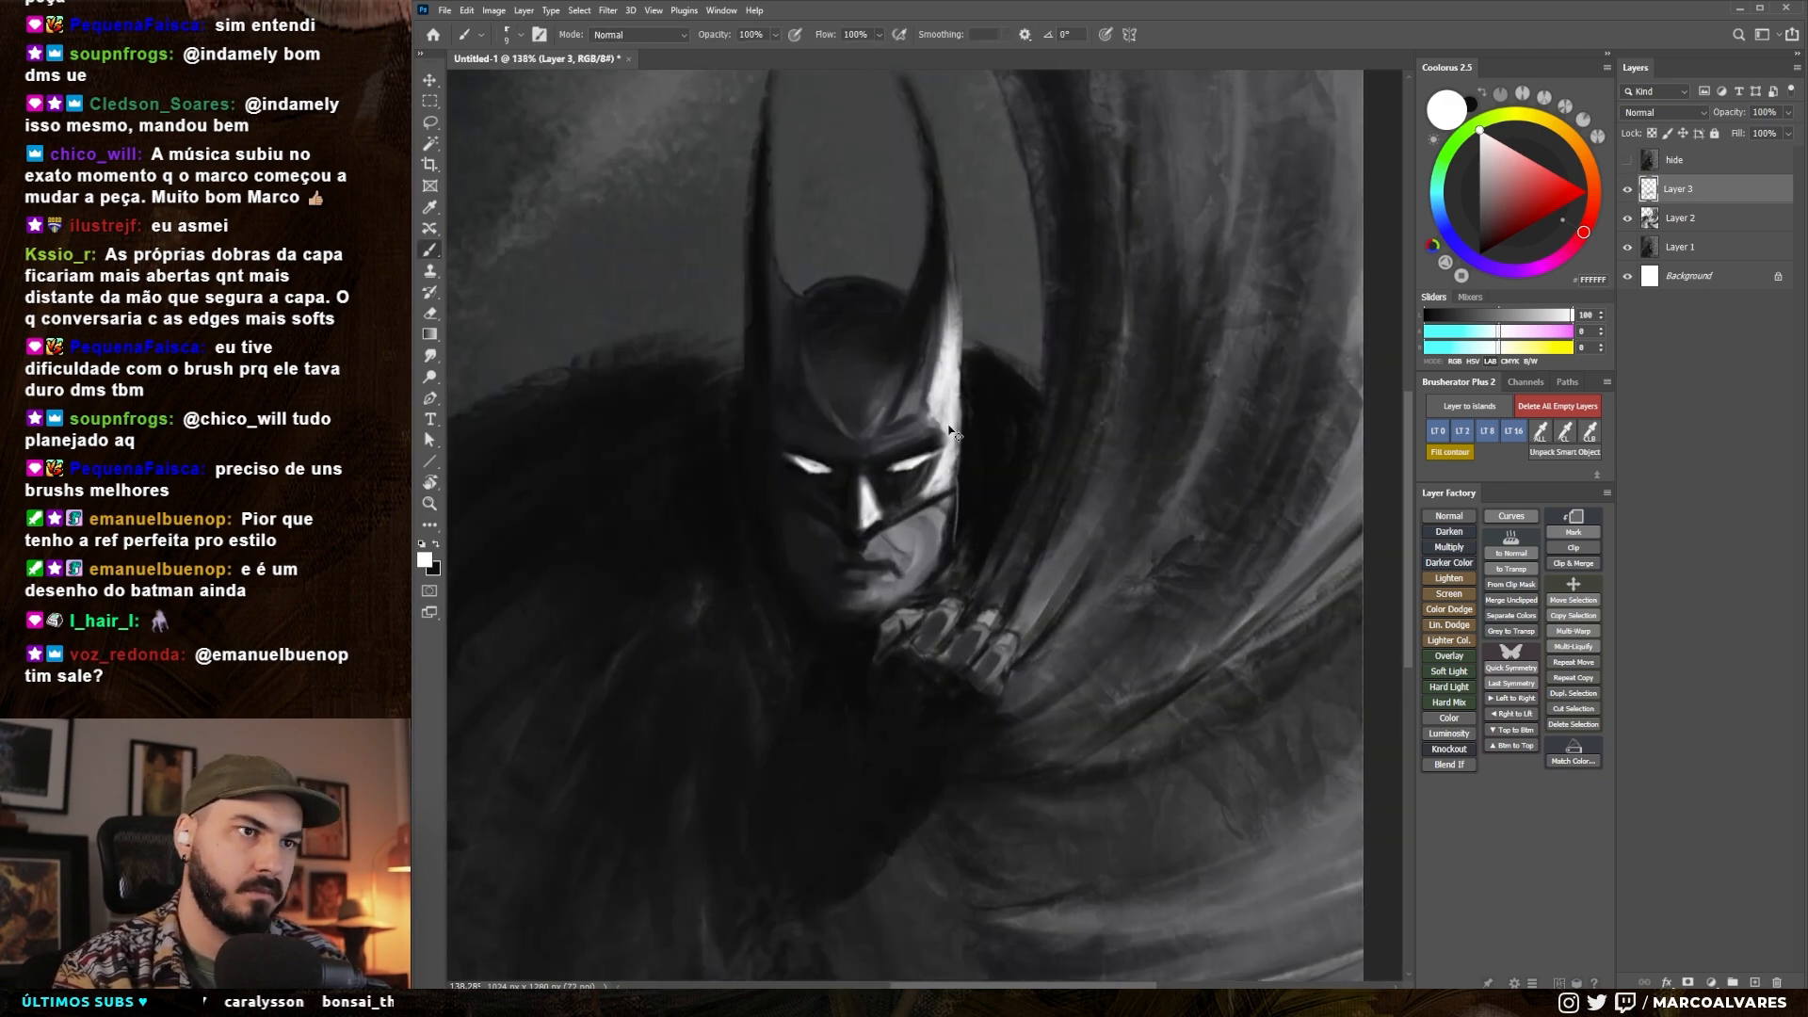
left_click_drag(960, 393, 954, 539)
mouse_move(895, 335)
left_mouse_down()
mouse_move(878, 341)
mouse_move(1015, 392)
left_mouse_up()
- Brighten the lit side of the face around the cheek and jaw with small light strokes
key("bracketright")
key("bracketright")
key("bracketright")
scroll(961, 500, "down", 5)
scroll(946, 513, "up", 5)
left_click(960, 476, "alt")
key("bracketleft")
key("bracketleft")
key("bracketleft")
left_click(953, 471, "alt")
mouse_move(946, 459)
left_mouse_down()
mouse_move(866, 490)
mouse_move(911, 495)
left_mouse_up()
left_click(871, 490, "alt")
left_click(894, 490, "alt")
left_click(889, 491, "alt")
left_click(980, 428, "alt")
left_click_drag(966, 440, 965, 490)
mouse_move(970, 441)
left_mouse_down()
mouse_move(946, 509)
mouse_move(908, 548)
left_mouse_up()
- Swap the painting colours and touch up the shapes of the face highlights with a slightly larger brush
key("x")
key("bracketright")
left_click_drag(923, 535, 901, 527)
left_click_drag(944, 454, 942, 506)
left_click(945, 504, "alt")
scroll(907, 545, "down", 8)
- Add a new layer and paint broad light grey strokes behind the right ear, undoing the first one, and along its inner edge
key("l")
scroll(907, 544, "up", 6)
key("ctrl+alt+shift+n")
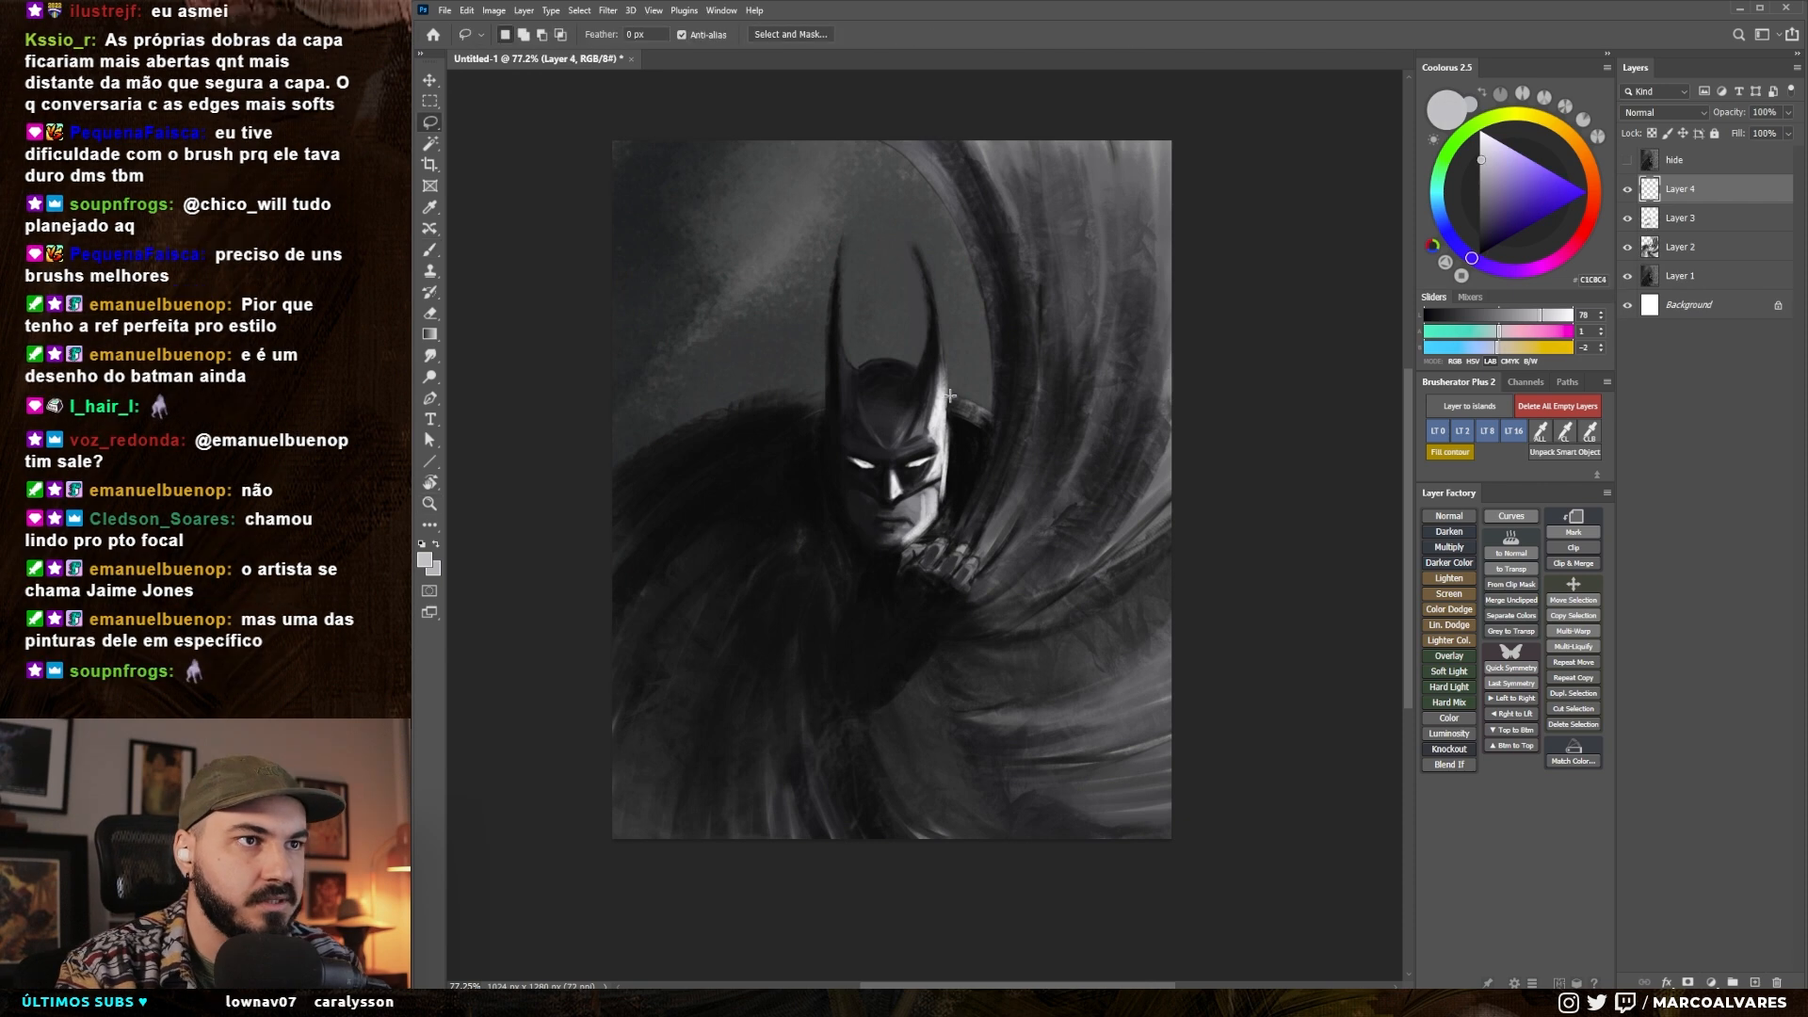
key("b")
mouse_move(971, 400)
left_mouse_down()
mouse_move(979, 325)
mouse_move(956, 256)
left_mouse_up()
key("ctrl+z")
left_click_drag(970, 388, 964, 267)
left_click_drag(975, 334, 957, 247)
mouse_move(970, 329)
left_mouse_down()
mouse_move(935, 211)
mouse_move(954, 388)
left_mouse_up()
key("bracketleft")
left_click_drag(953, 394, 933, 239)
scroll(932, 239, "down", 5)
scroll(911, 363, "up", 6)
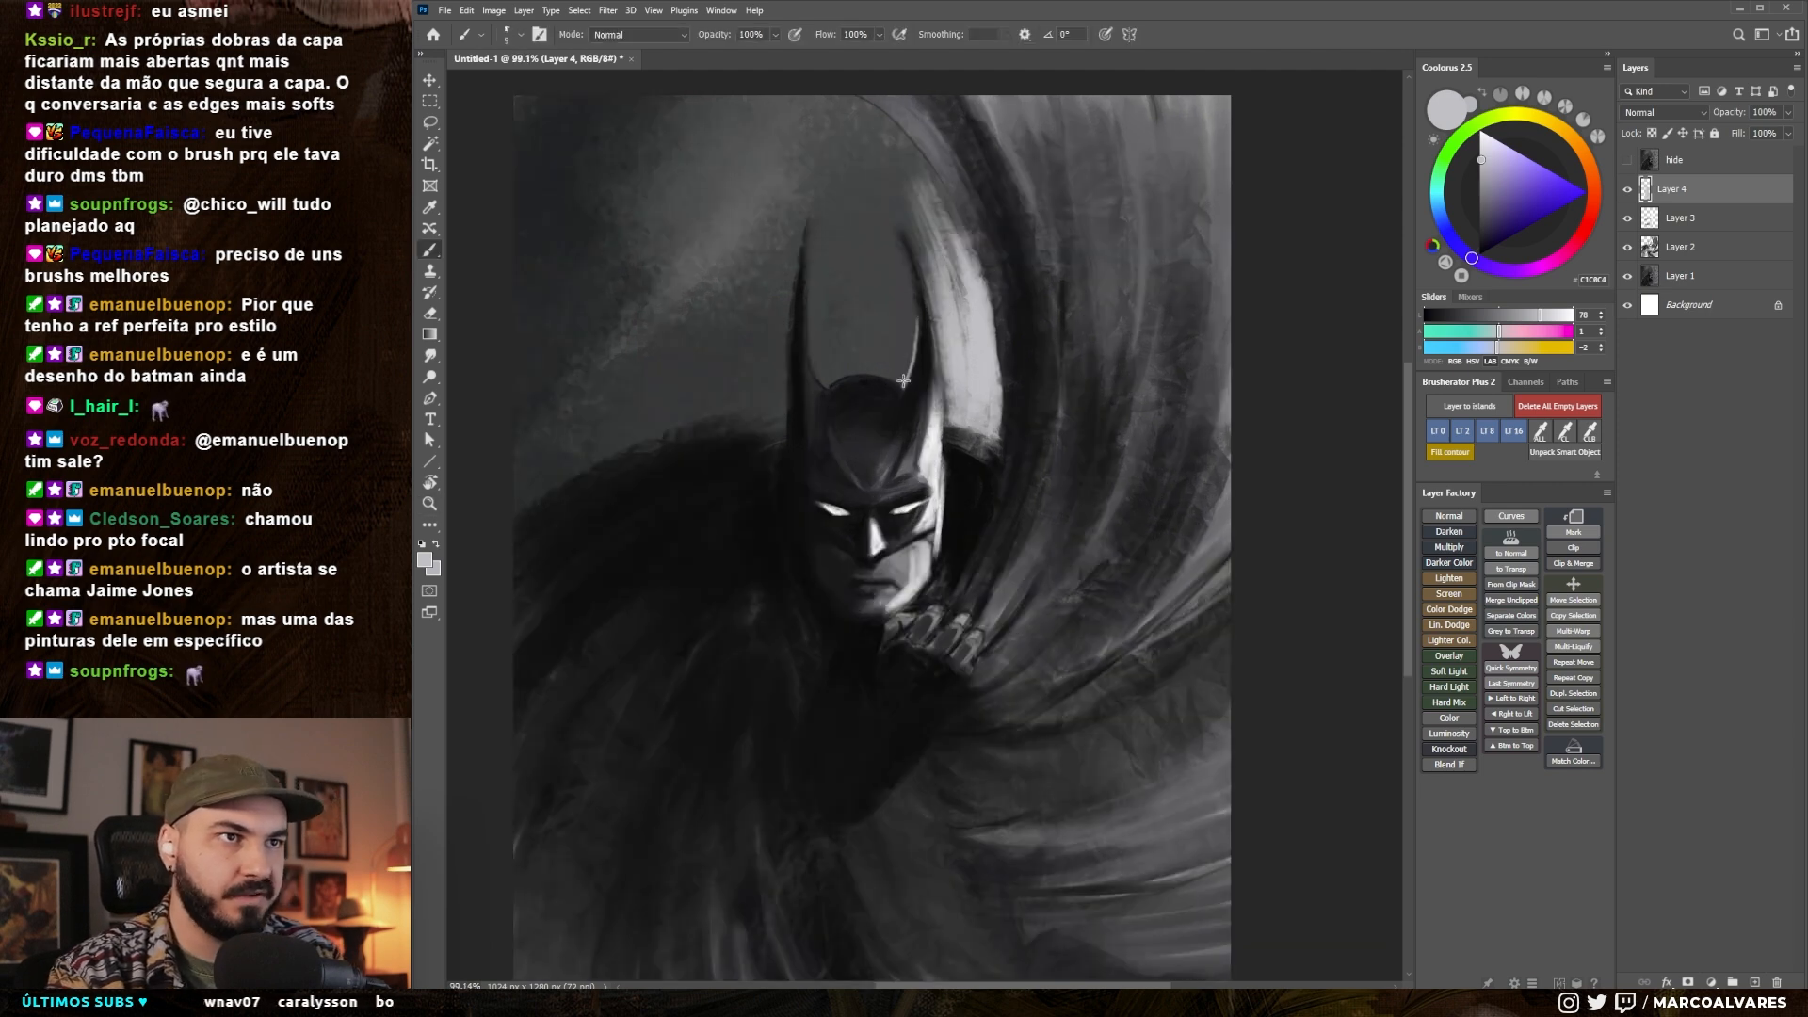
- Fill the gap between the ears with light grey strokes, undoing one and continuing with a larger brush
mouse_move(860, 369)
left_mouse_down()
mouse_move(902, 372)
mouse_move(899, 259)
mouse_move(871, 243)
mouse_move(850, 323)
mouse_move(868, 224)
left_mouse_up()
key("ctrl+z")
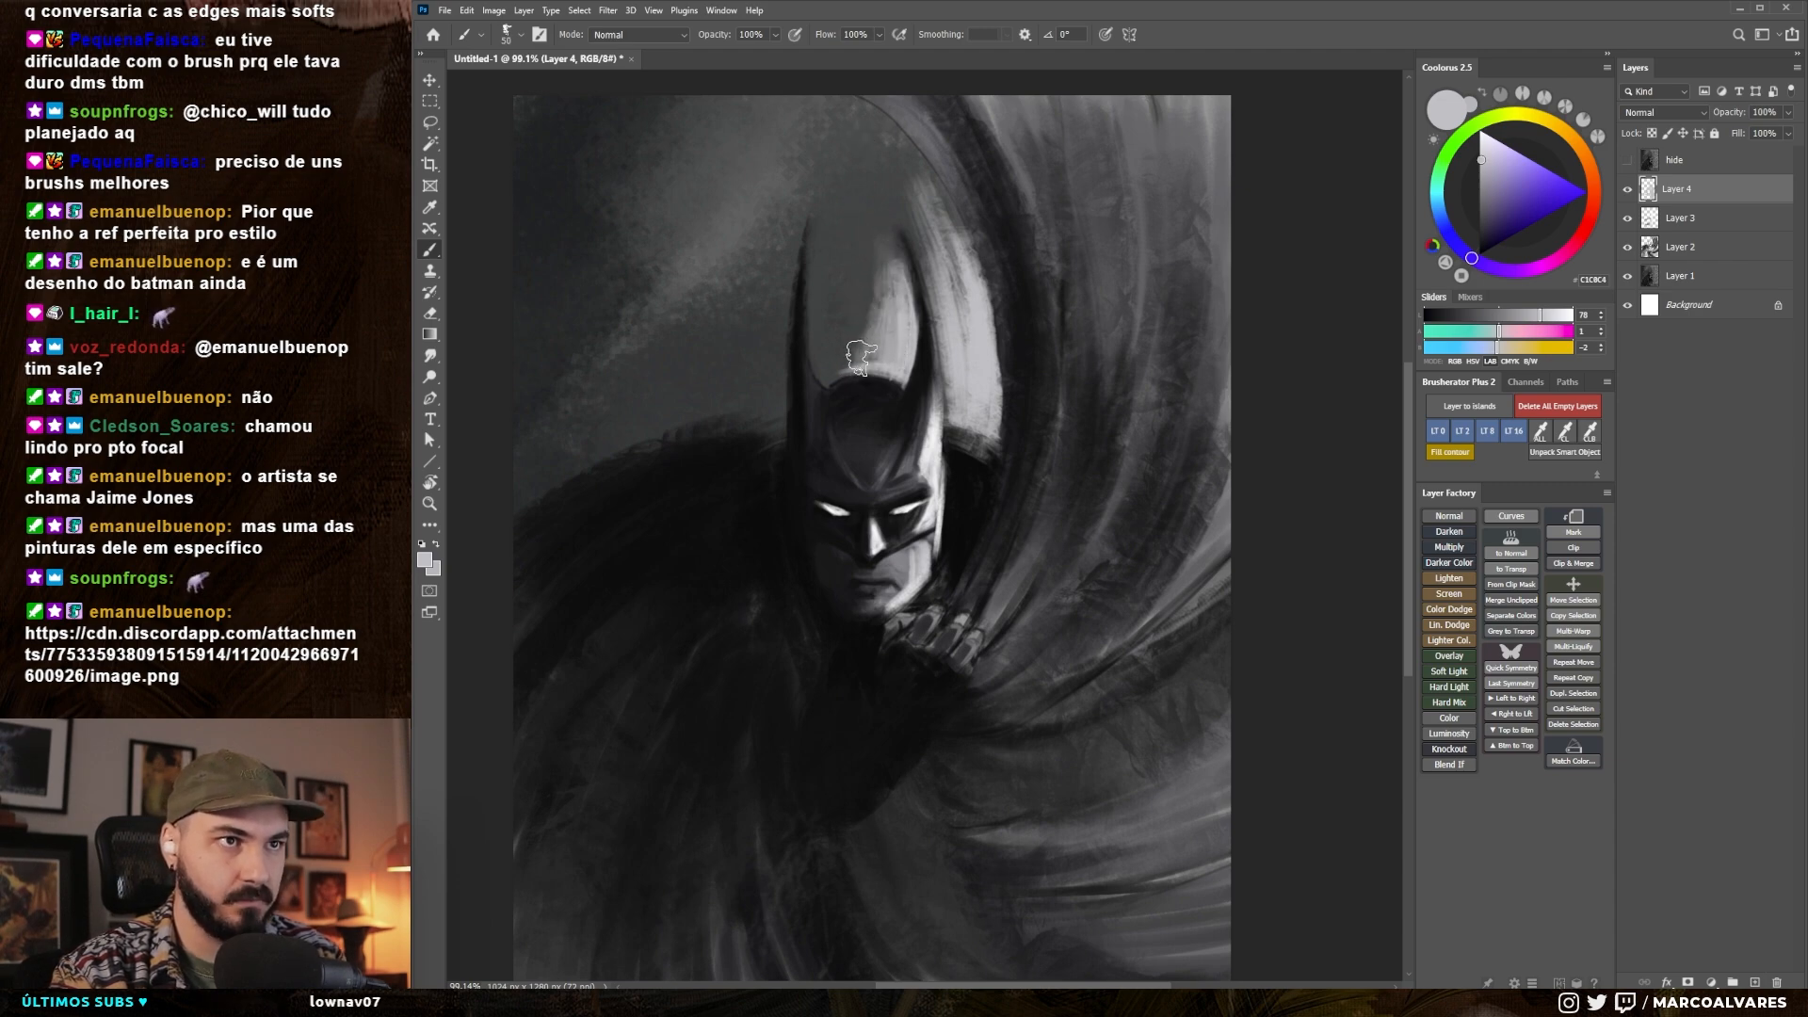
scroll(851, 445, "down", 5)
key("bracketright")
key("bracketright")
key("bracketright")
key("bracketright")
key("bracketright")
key("bracketright")
key("bracketright")
key("bracketright")
left_click_drag(845, 391, 862, 295)
left_click_drag(881, 363, 836, 211)
- Switch to white and brighten the outer part of the light shape beside the right ear
right_click(836, 210)
left_click(1145, 270)
mouse_move(855, 285)
left_mouse_down()
mouse_move(835, 325)
mouse_move(976, 437)
left_mouse_up()
mouse_move(976, 437)
left_mouse_down()
mouse_move(925, 489)
mouse_move(893, 473)
left_mouse_up()
left_click(901, 563, "alt")
left_click_drag(976, 524, 962, 417)
mouse_move(948, 463)
left_mouse_down()
mouse_move(948, 514)
mouse_move(1033, 504)
left_mouse_up()
left_click_drag(944, 414, 941, 542)
left_click_drag(943, 455, 734, 462)
key("ctrl+space")
mouse_move(949, 509)
left_mouse_down()
mouse_move(1205, 490)
mouse_move(957, 501)
left_mouse_up()
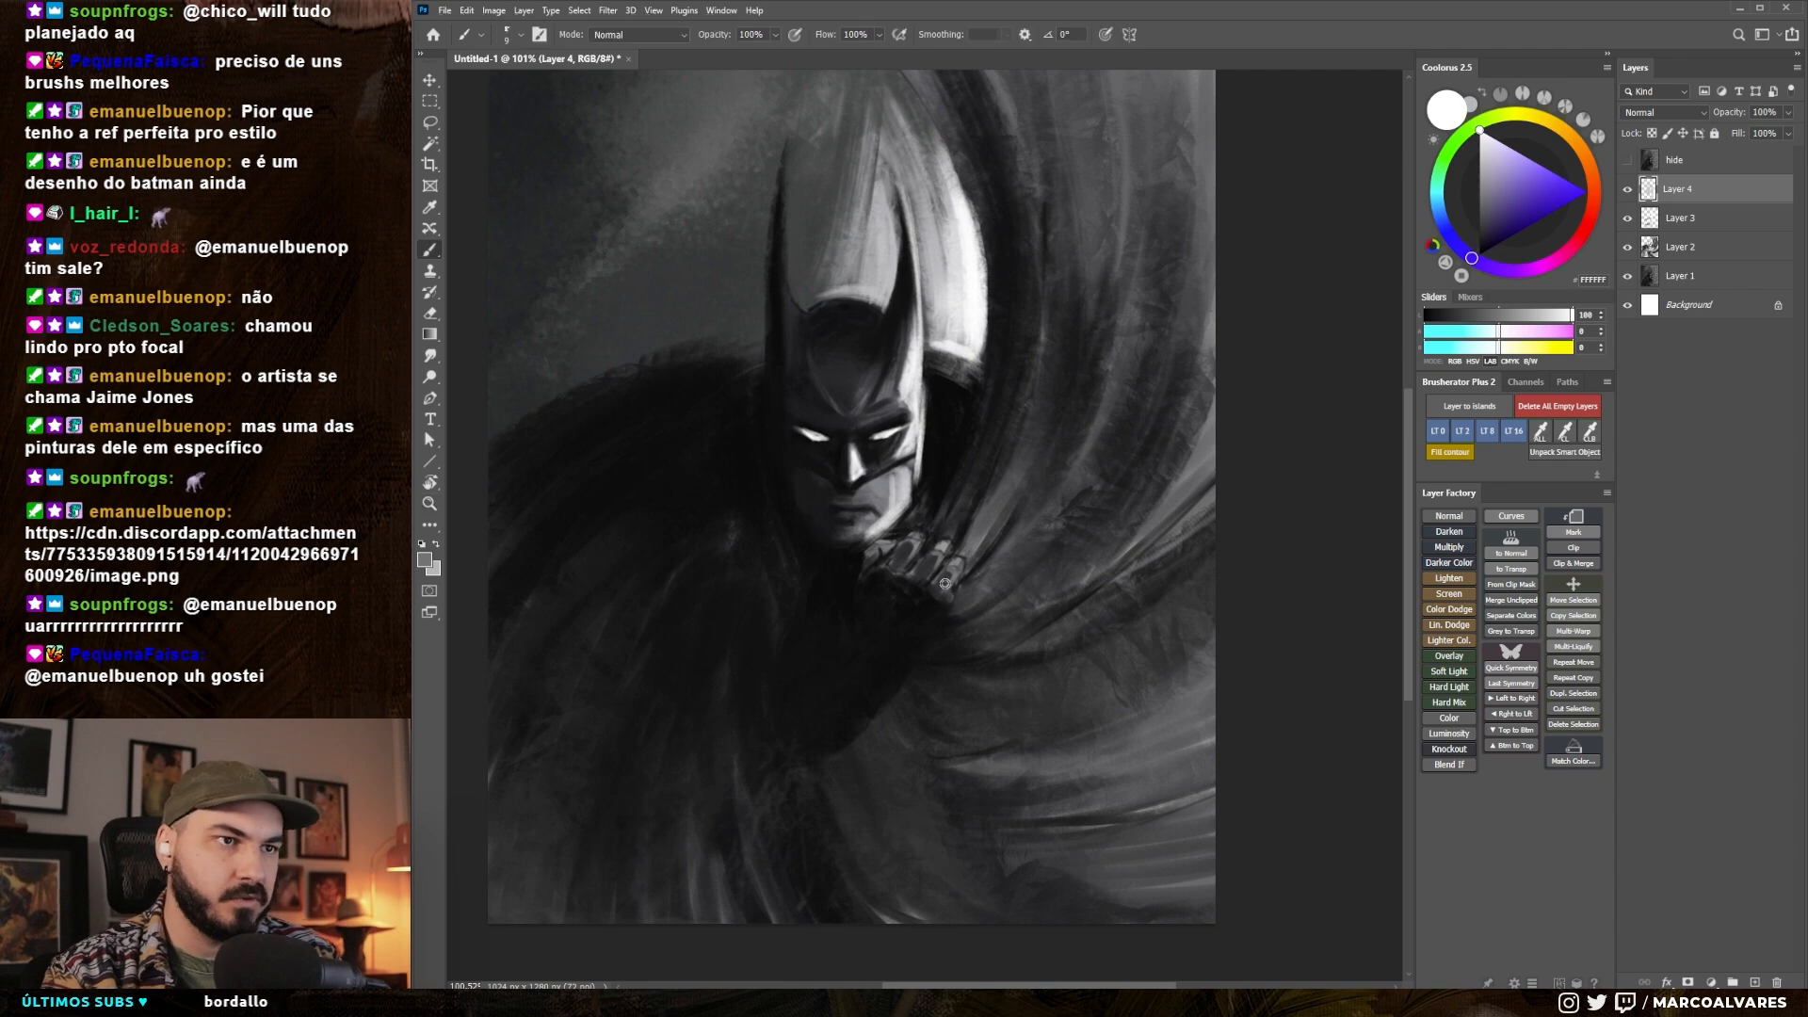
- Enlarge the brush and paint dark strokes over the fingertips and wrist of the hand holding the cape
key("bracketright")
key("bracketright")
key("bracketright")
key("bracketright")
mouse_move(952, 585)
left_mouse_down()
mouse_move(966, 605)
mouse_move(949, 633)
left_mouse_up()
left_click(925, 629, "alt")
- Enlarge the brush, sample dark greys from the painting and darken the cape folds beside the bright backlight shape
key("bracketright")
key("bracketright")
key("bracketright")
key("bracketright")
key("bracketright")
key("bracketright")
key("bracketright")
key("bracketright")
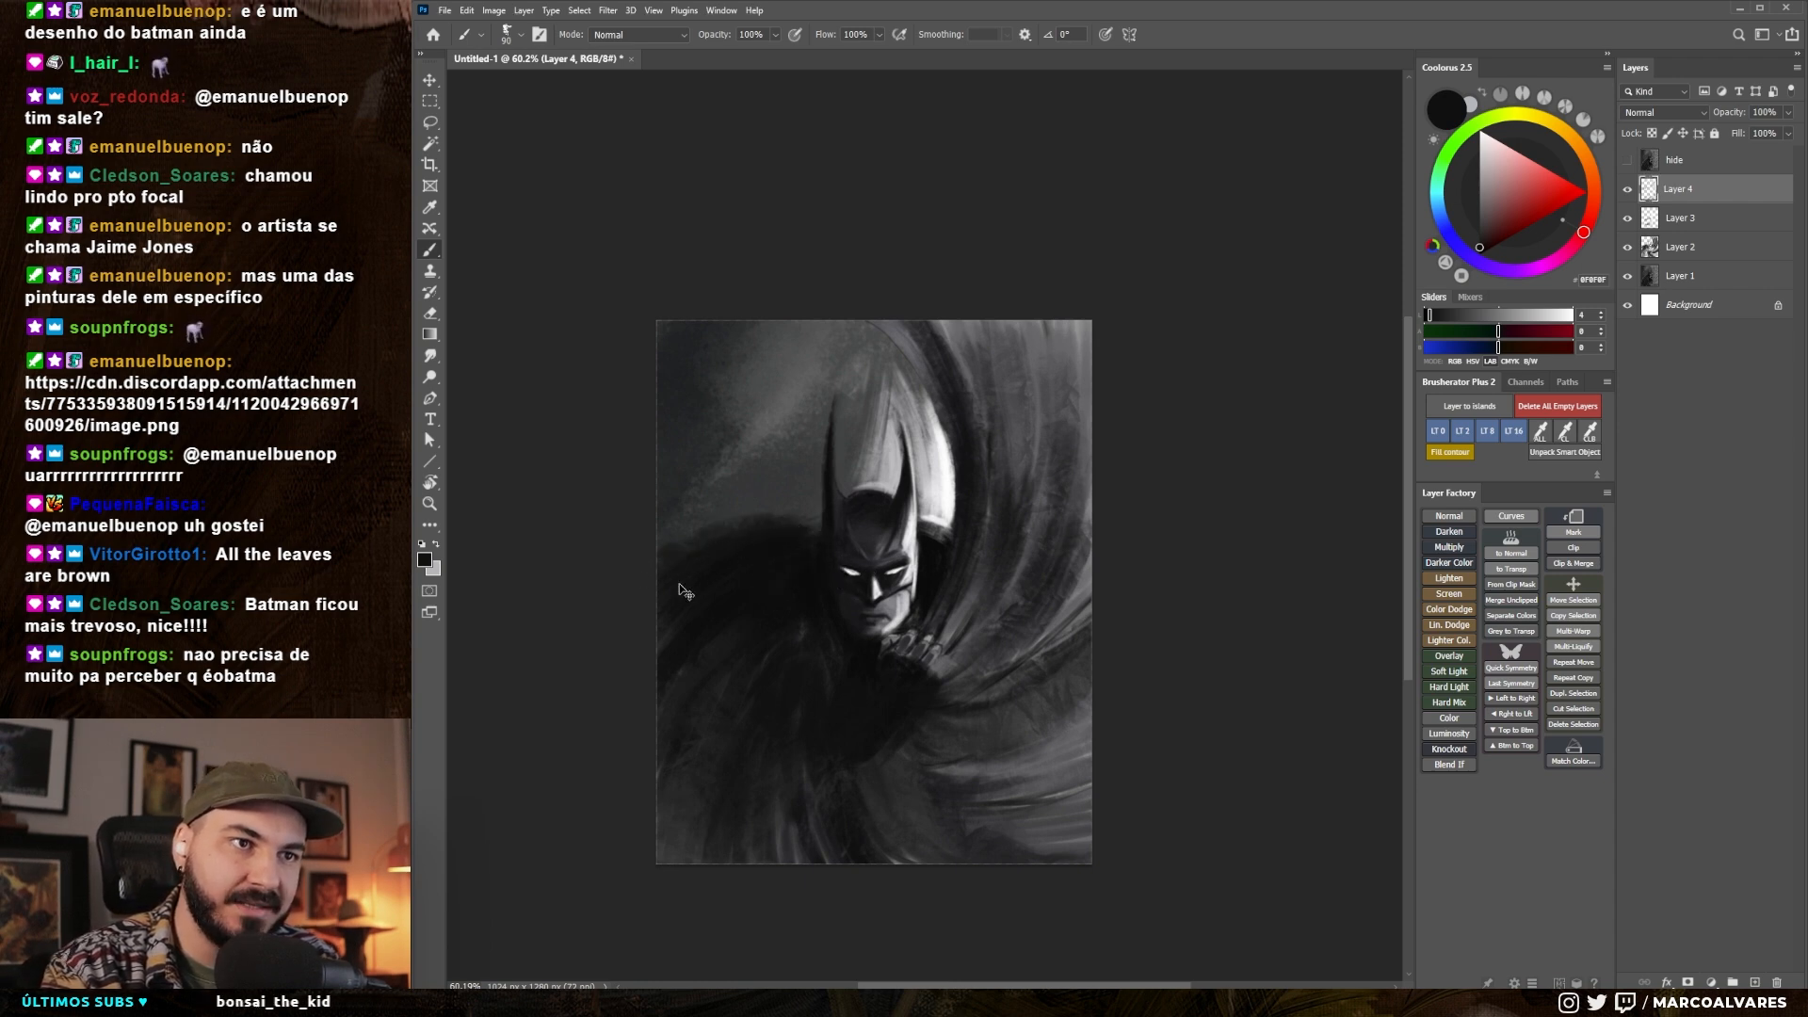
left_click(956, 371, "alt")
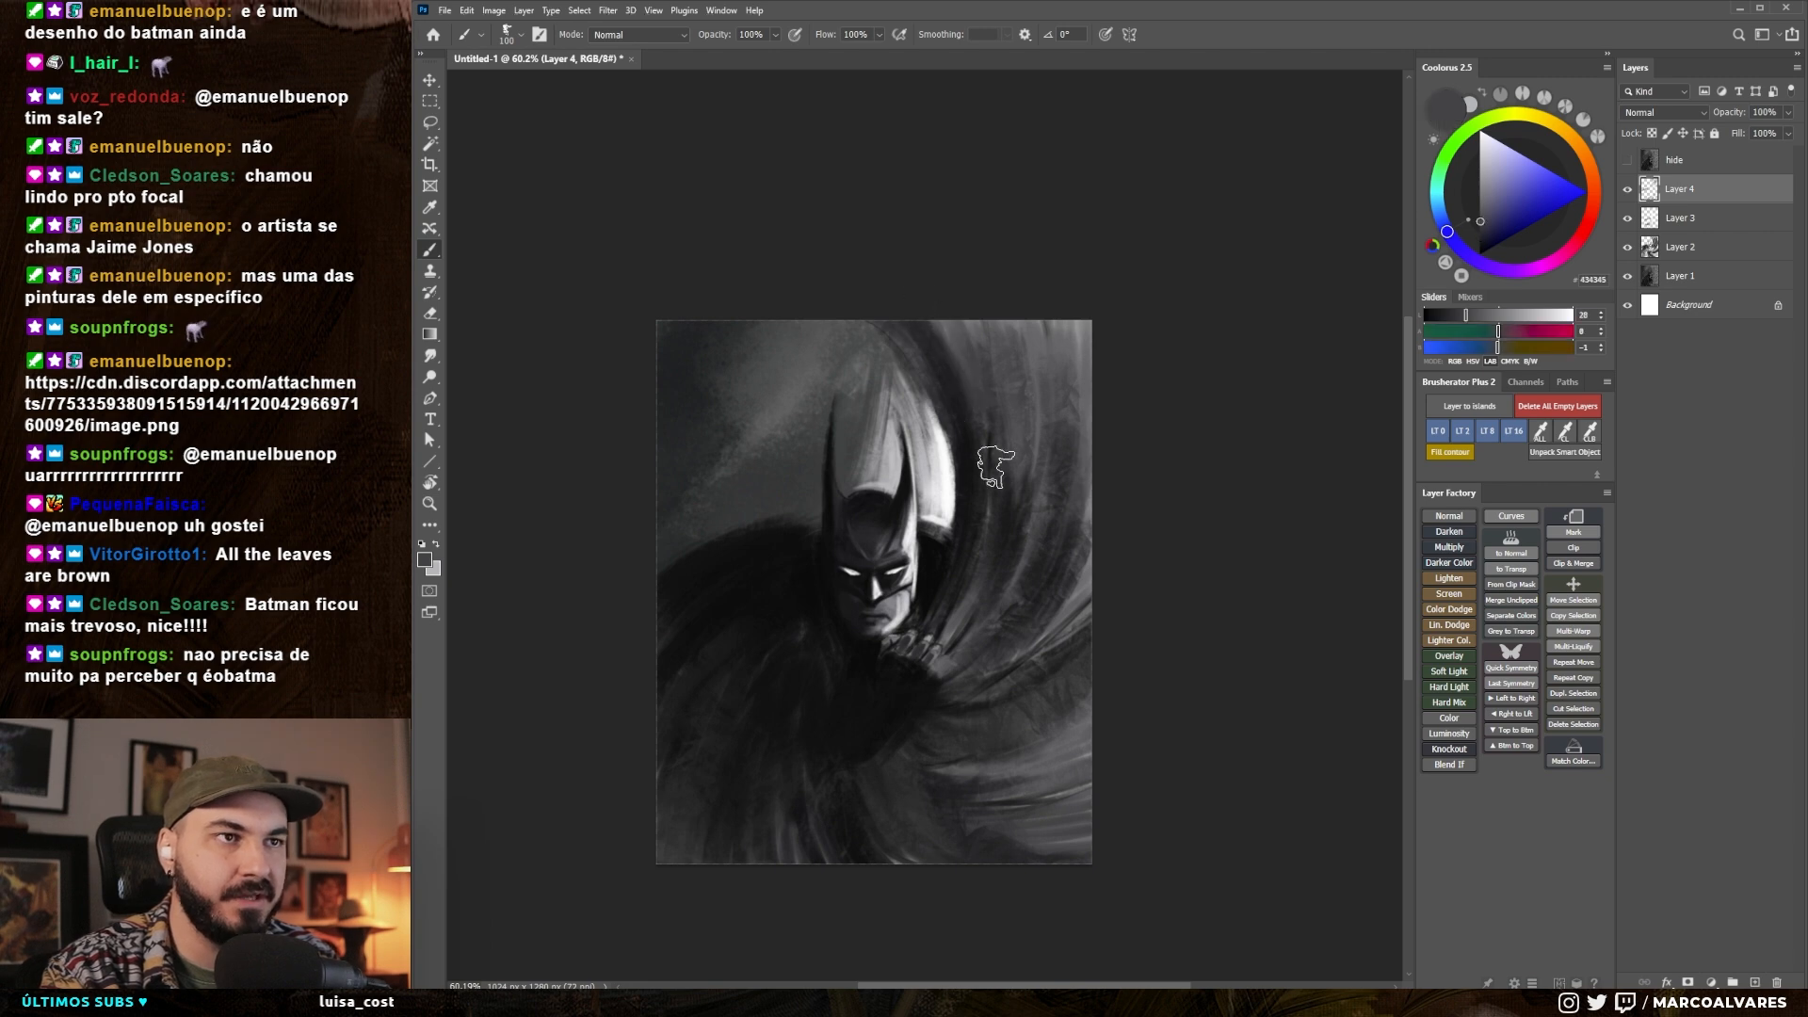
left_click(949, 363, "alt")
key("bracketleft")
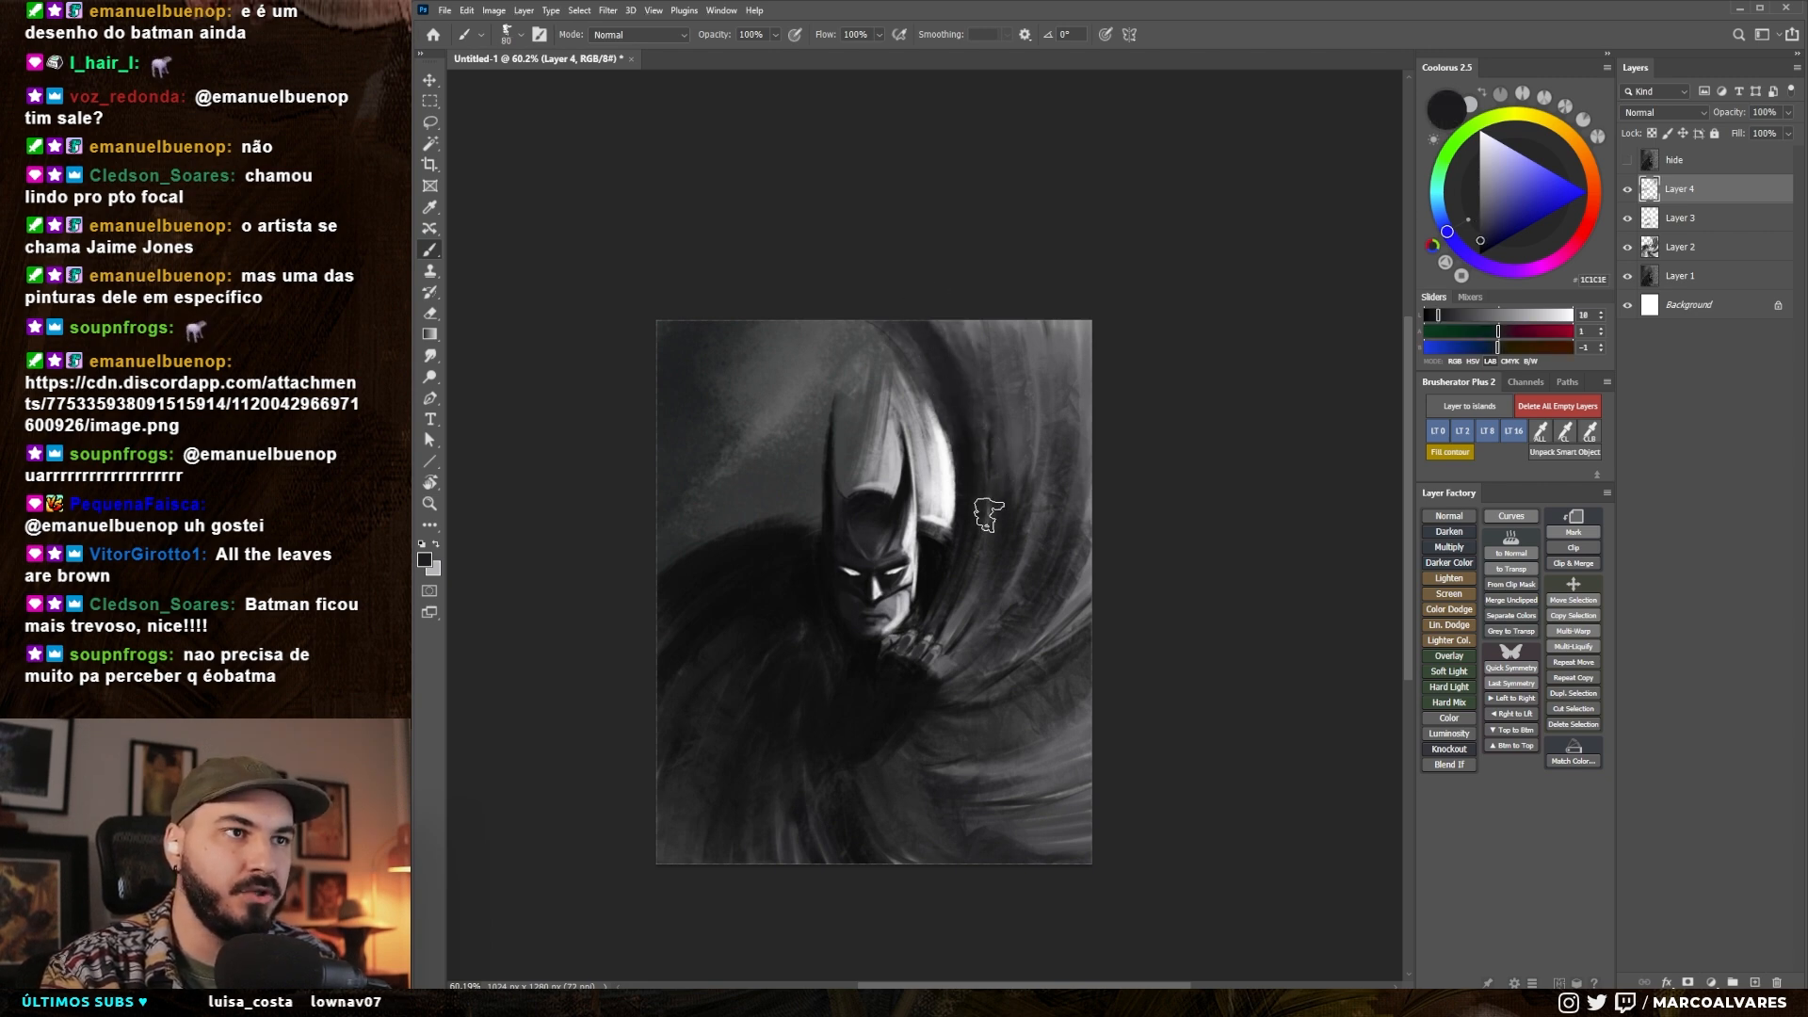
- Sample near-black from the torso and, varying the brush size, darken the cape folds between the raised hand and the upper edge
key("bracketright")
key("bracketright")
key("bracketright")
left_click(849, 646, "alt")
key("bracketleft")
key("bracketright")
key("bracketright")
key("bracketright")
key("bracketleft")
key("bracketleft")
key("bracketleft")
key("bracketleft")
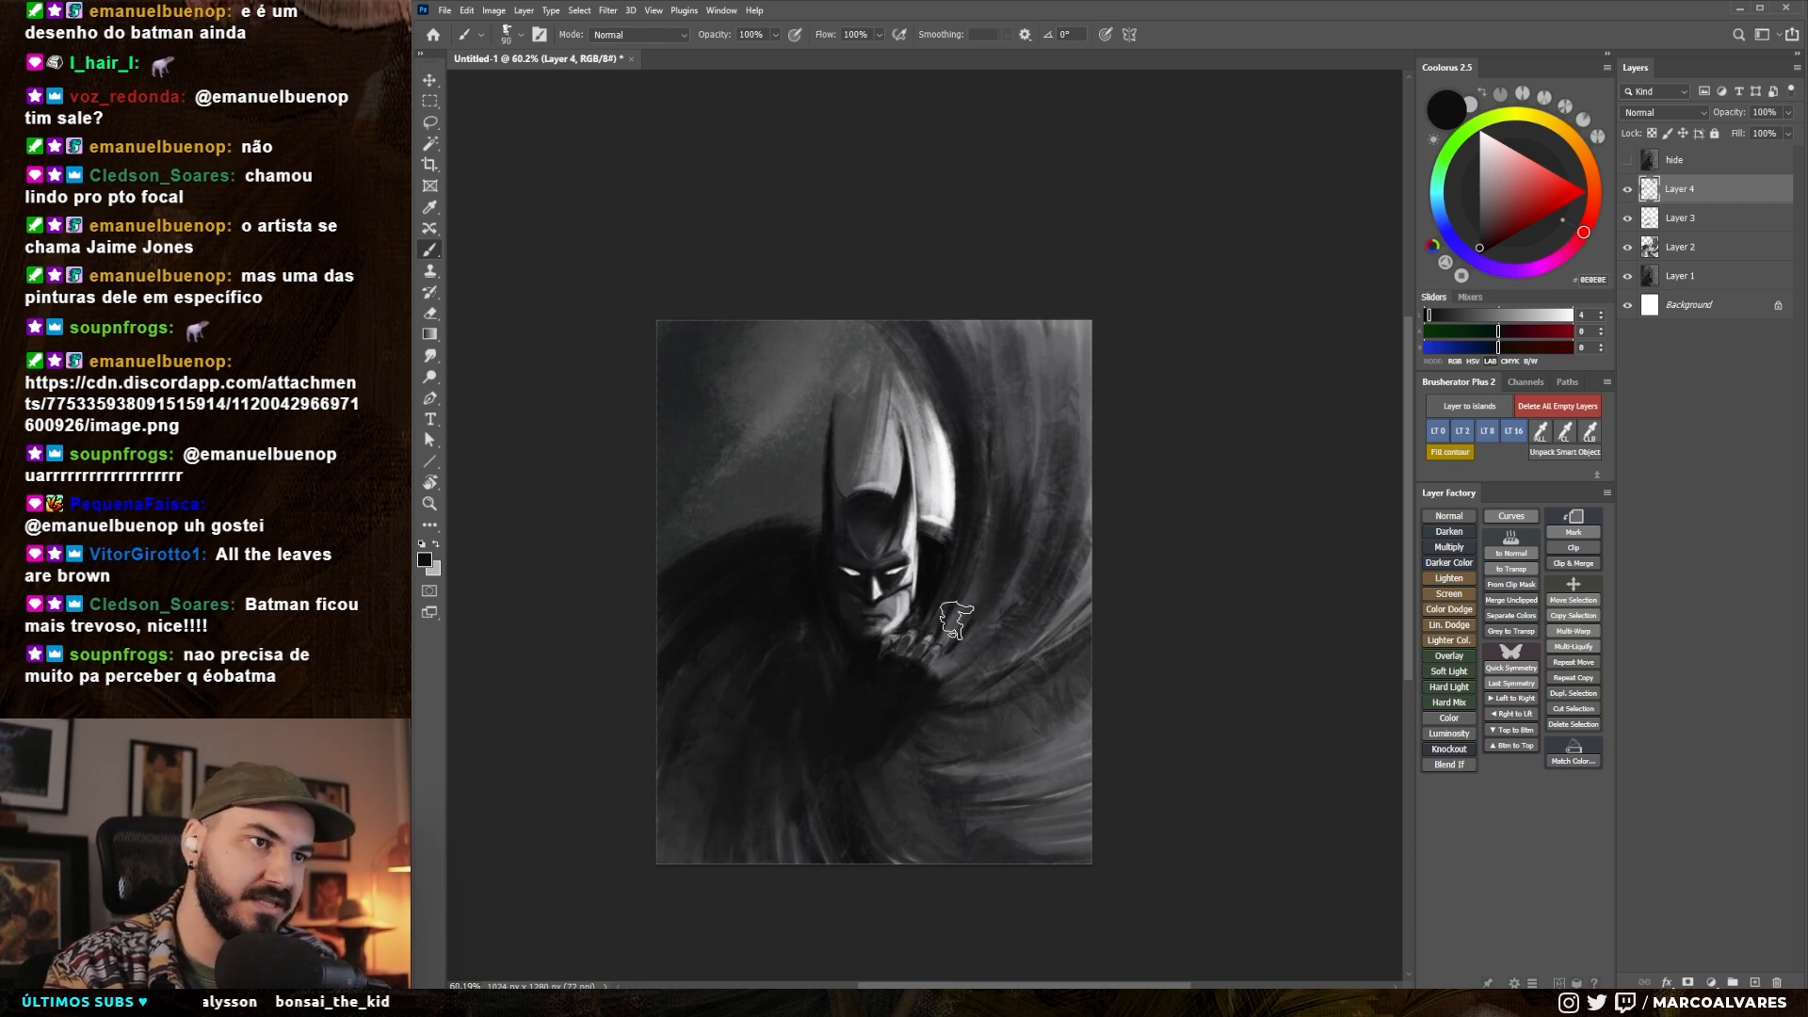
key("bracketright")
key("bracketright")
key("bracketright")
key("bracketright")
key("bracketright")
key("bracketleft")
key("bracketleft")
key("bracketleft")
key("bracketleft")
key("bracketleft")
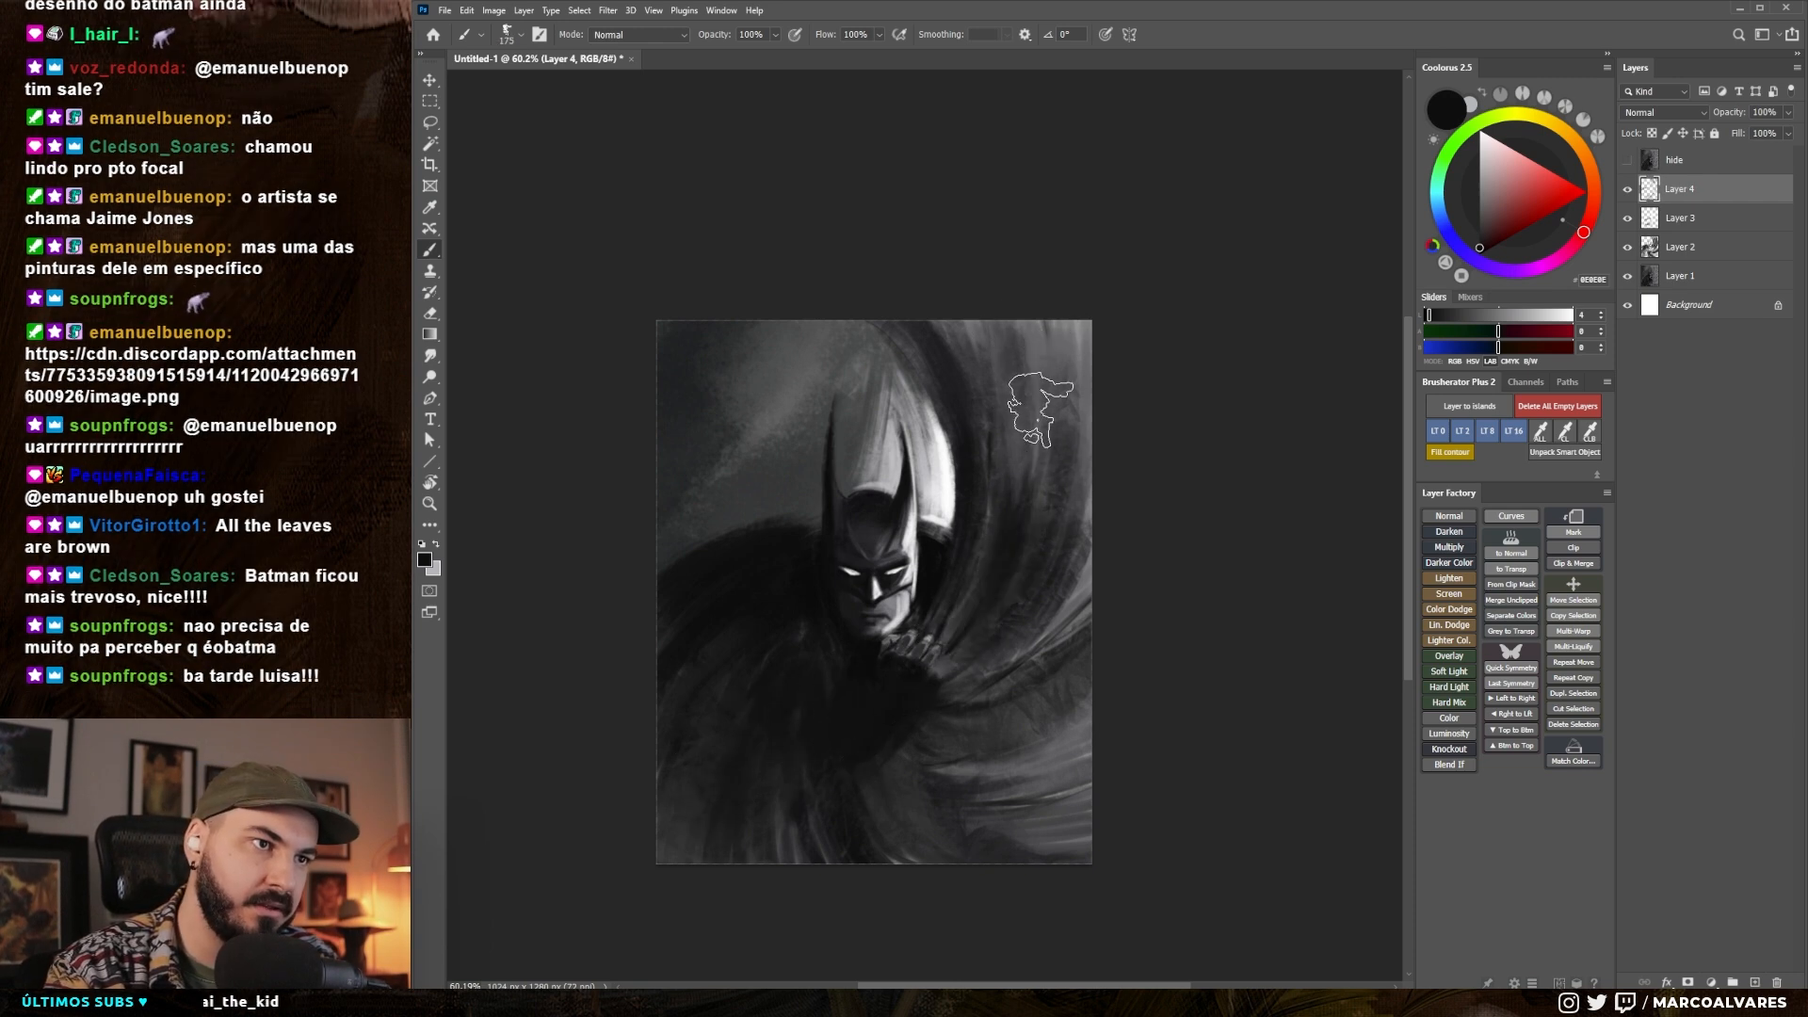
key("bracketright")
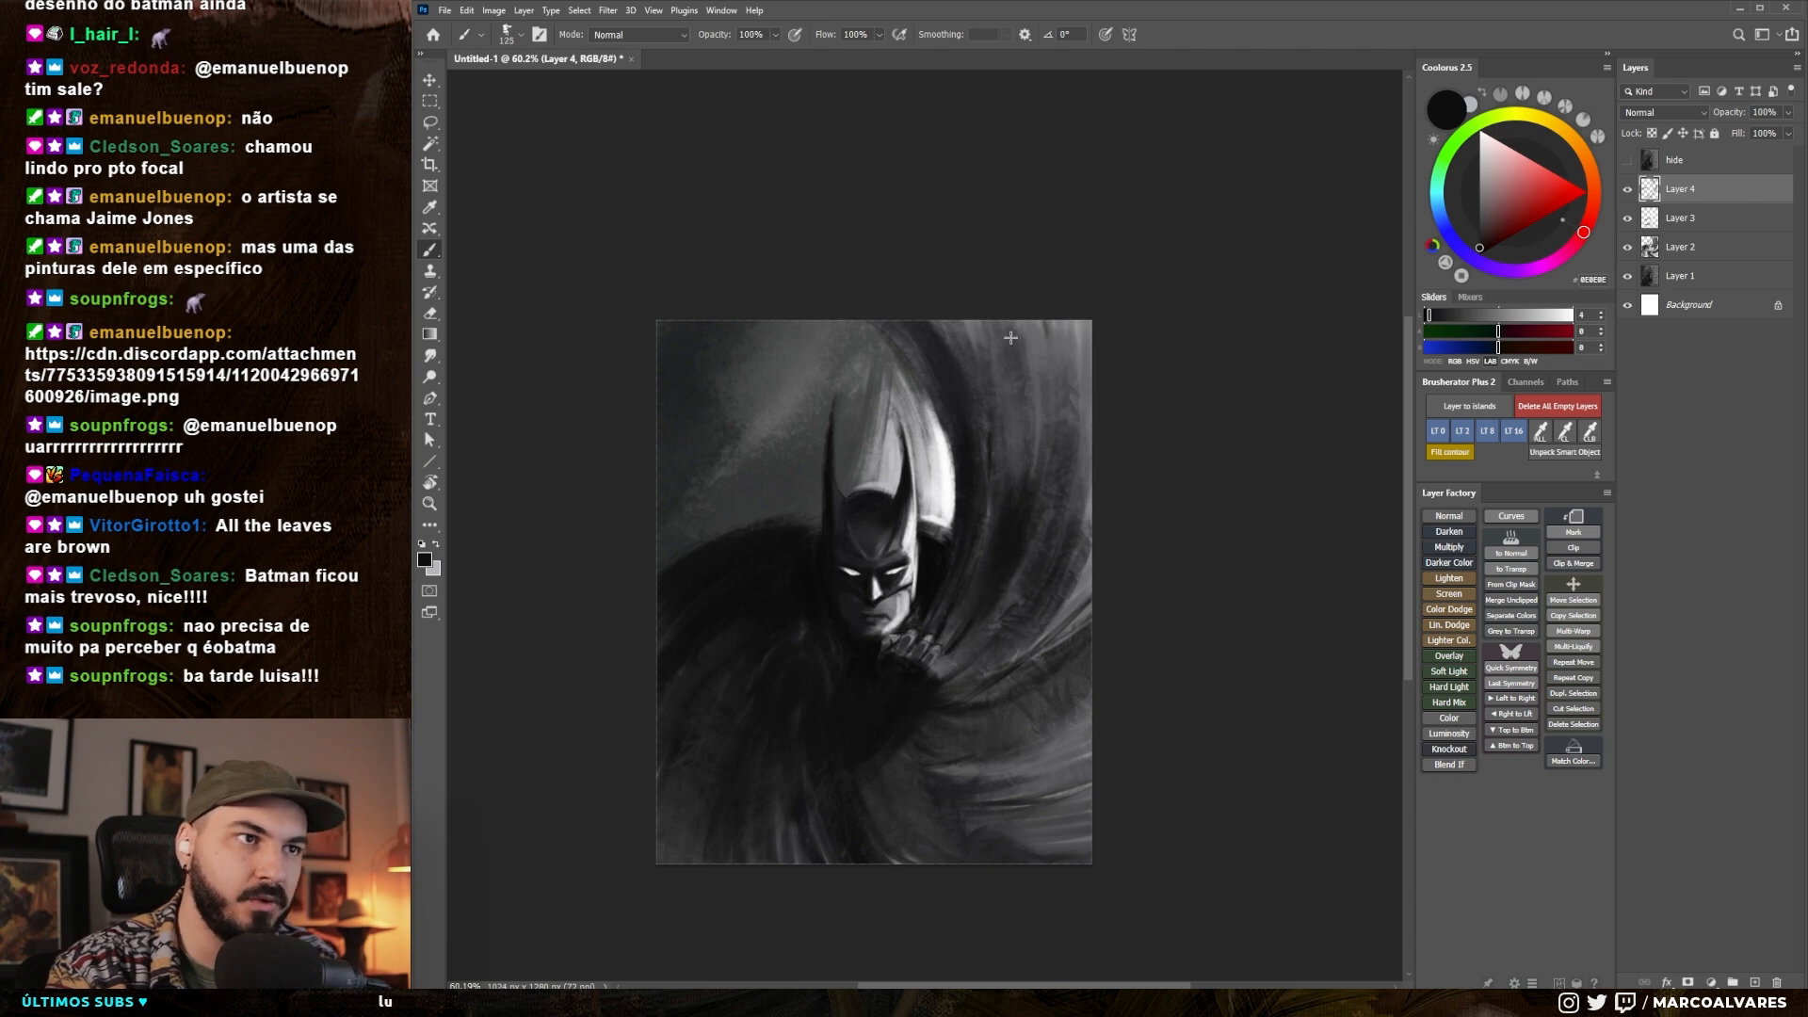
key("bracketleft")
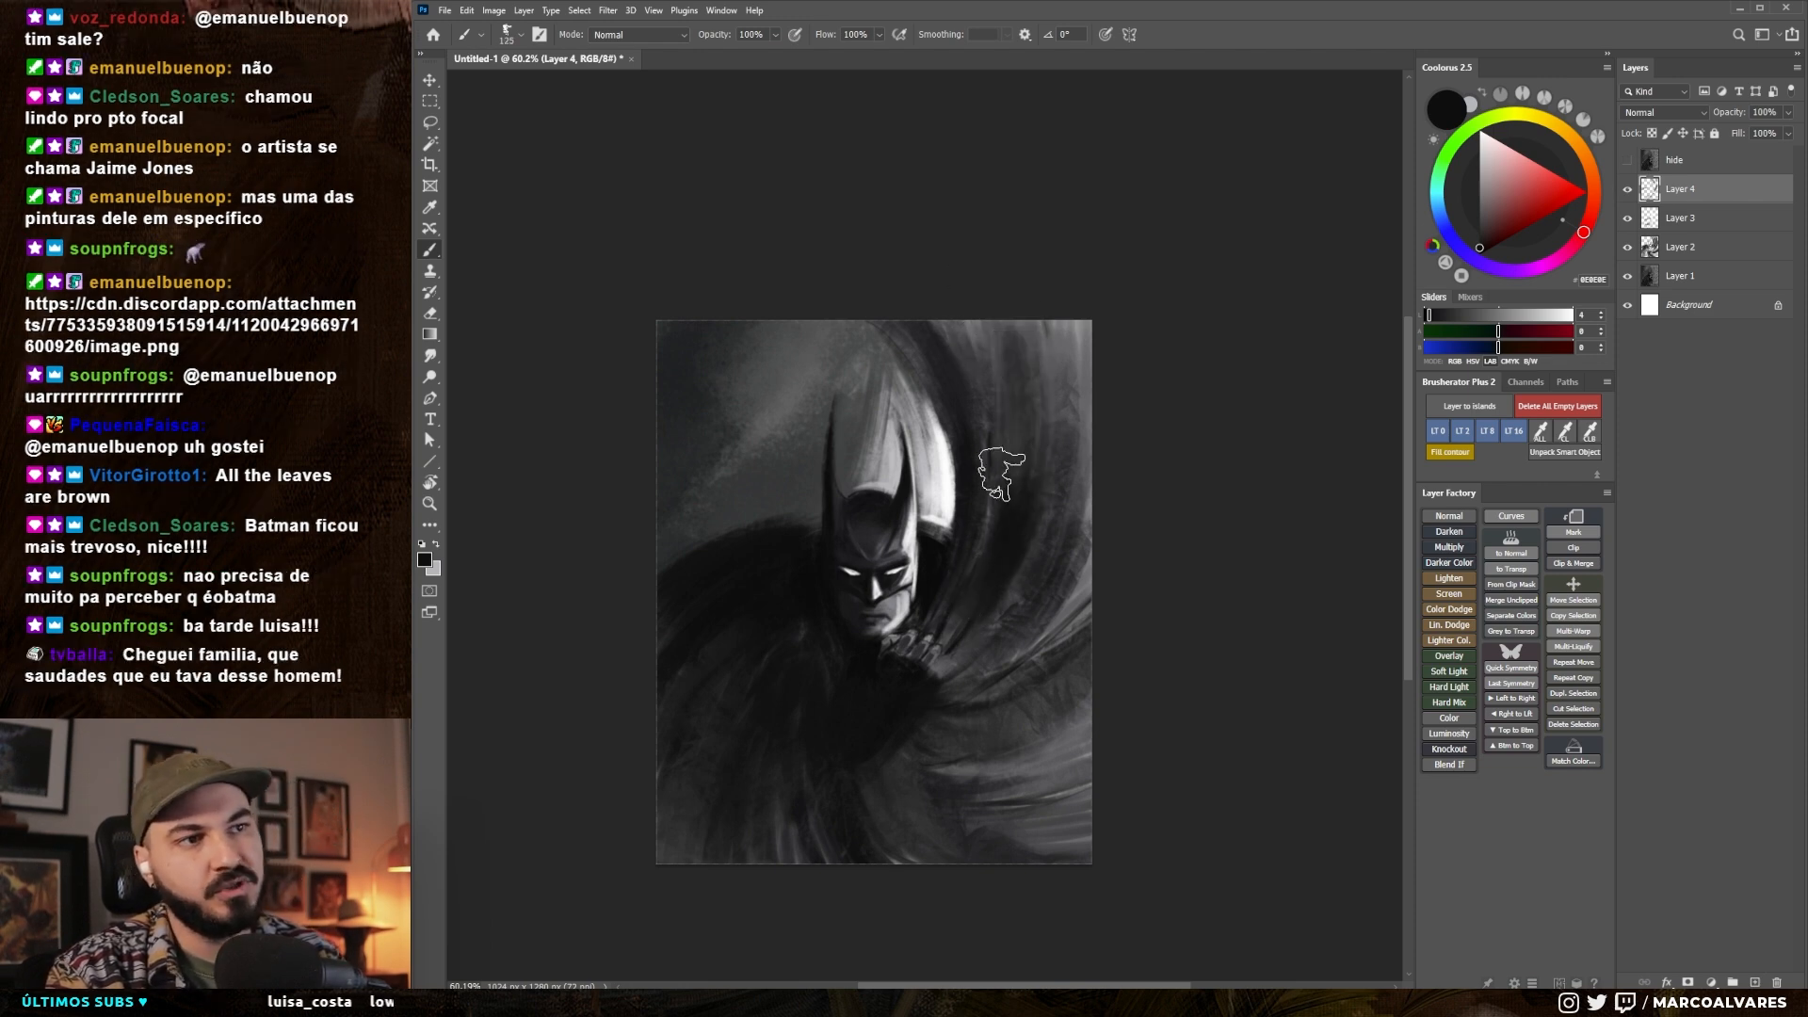
- Sample a dark grey from the cape and paint long, larger strokes down its folds to the right of the head
left_click(990, 473, "alt")
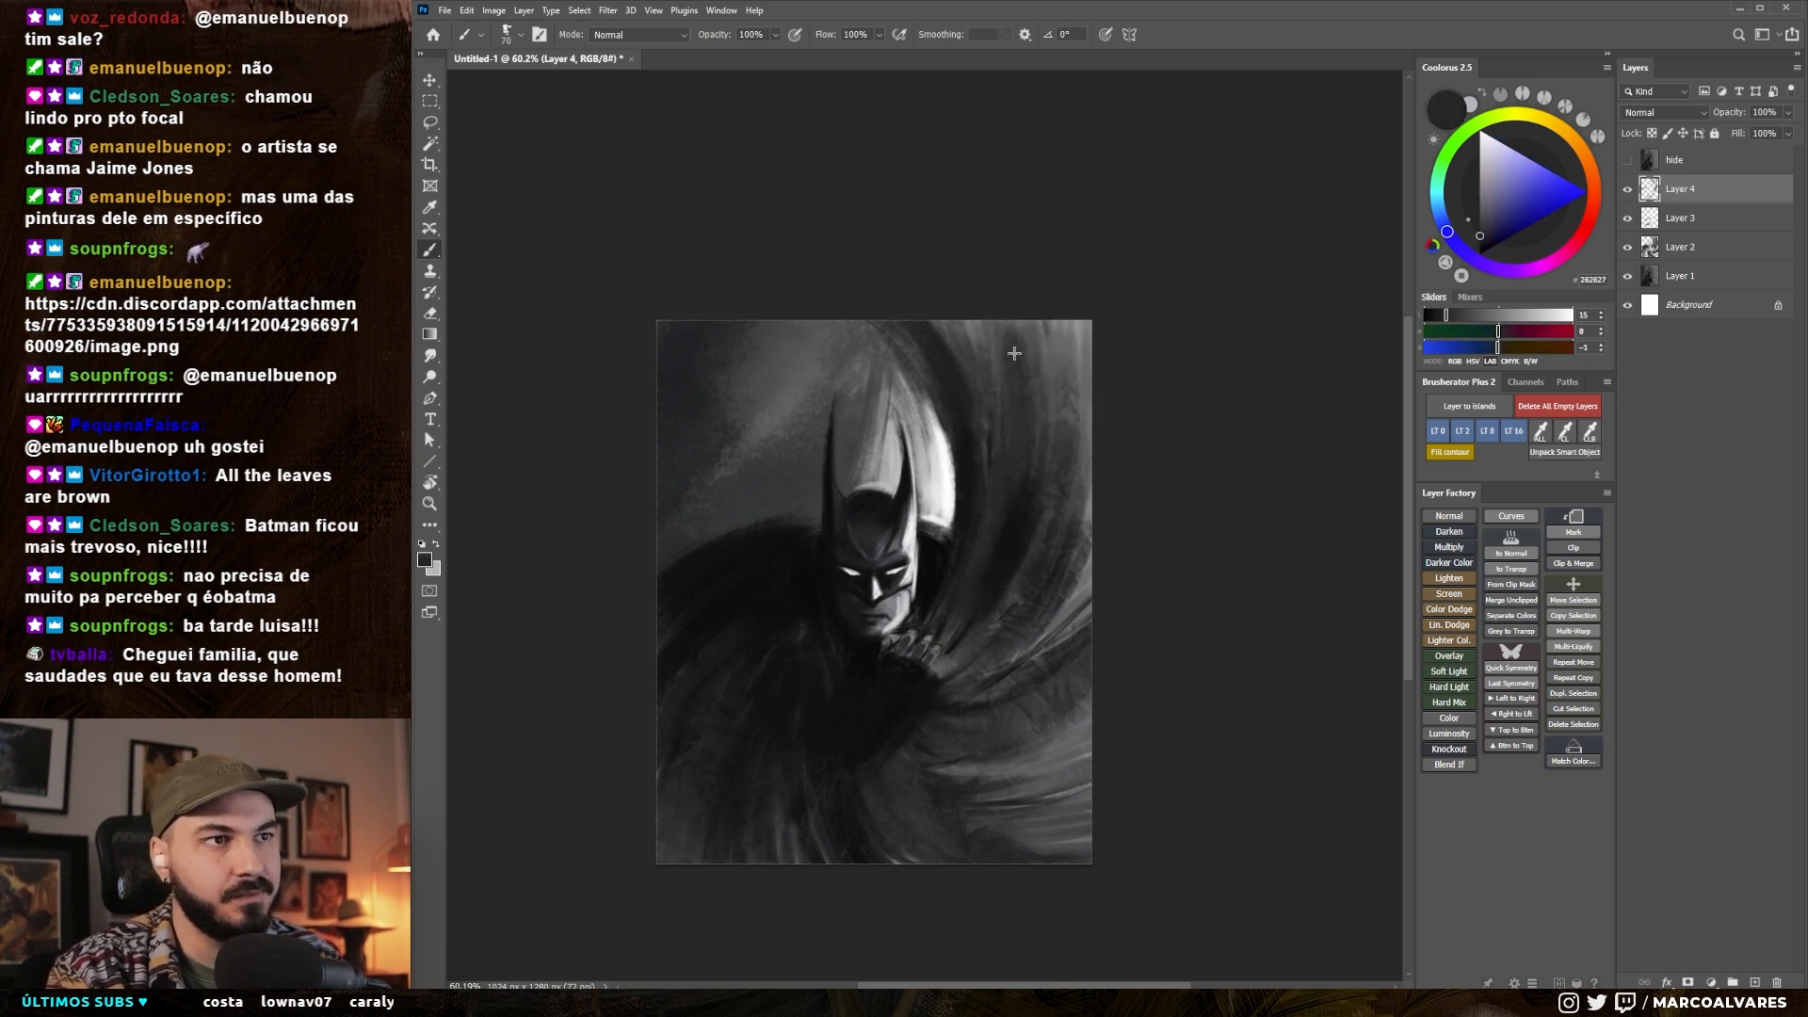
left_click(1047, 415, "alt")
left_click_drag(1036, 485, 1021, 554)
left_click(1010, 478, "alt")
key("bracketright")
key("bracketright")
key("bracketright")
key("bracketright")
left_click(1005, 561, "alt")
left_click_drag(1041, 382, 1037, 629)
- Sweep dark strokes over the lower cape below the hand, sampling near-black and enlarging the brush to cover its bottom folds
mouse_move(971, 702)
left_mouse_down()
mouse_move(1078, 744)
mouse_move(1064, 701)
left_mouse_up()
left_click(919, 720, "alt")
key("bracketright")
key("bracketright")
key("bracketright")
key("bracketright")
left_click_drag(927, 782, 1078, 819)
mouse_move(904, 819)
left_mouse_down()
mouse_move(880, 838)
mouse_move(908, 731)
mouse_move(927, 765)
left_mouse_up()
key("bracketleft")
key("bracketleft")
- Compare the repainted Batman with the original by repeatedly showing and hiding the "hide" layer at different magnifications
scroll(838, 820, "down", 2)
scroll(902, 739, "up", 3)
scroll(908, 731, "up", 2)
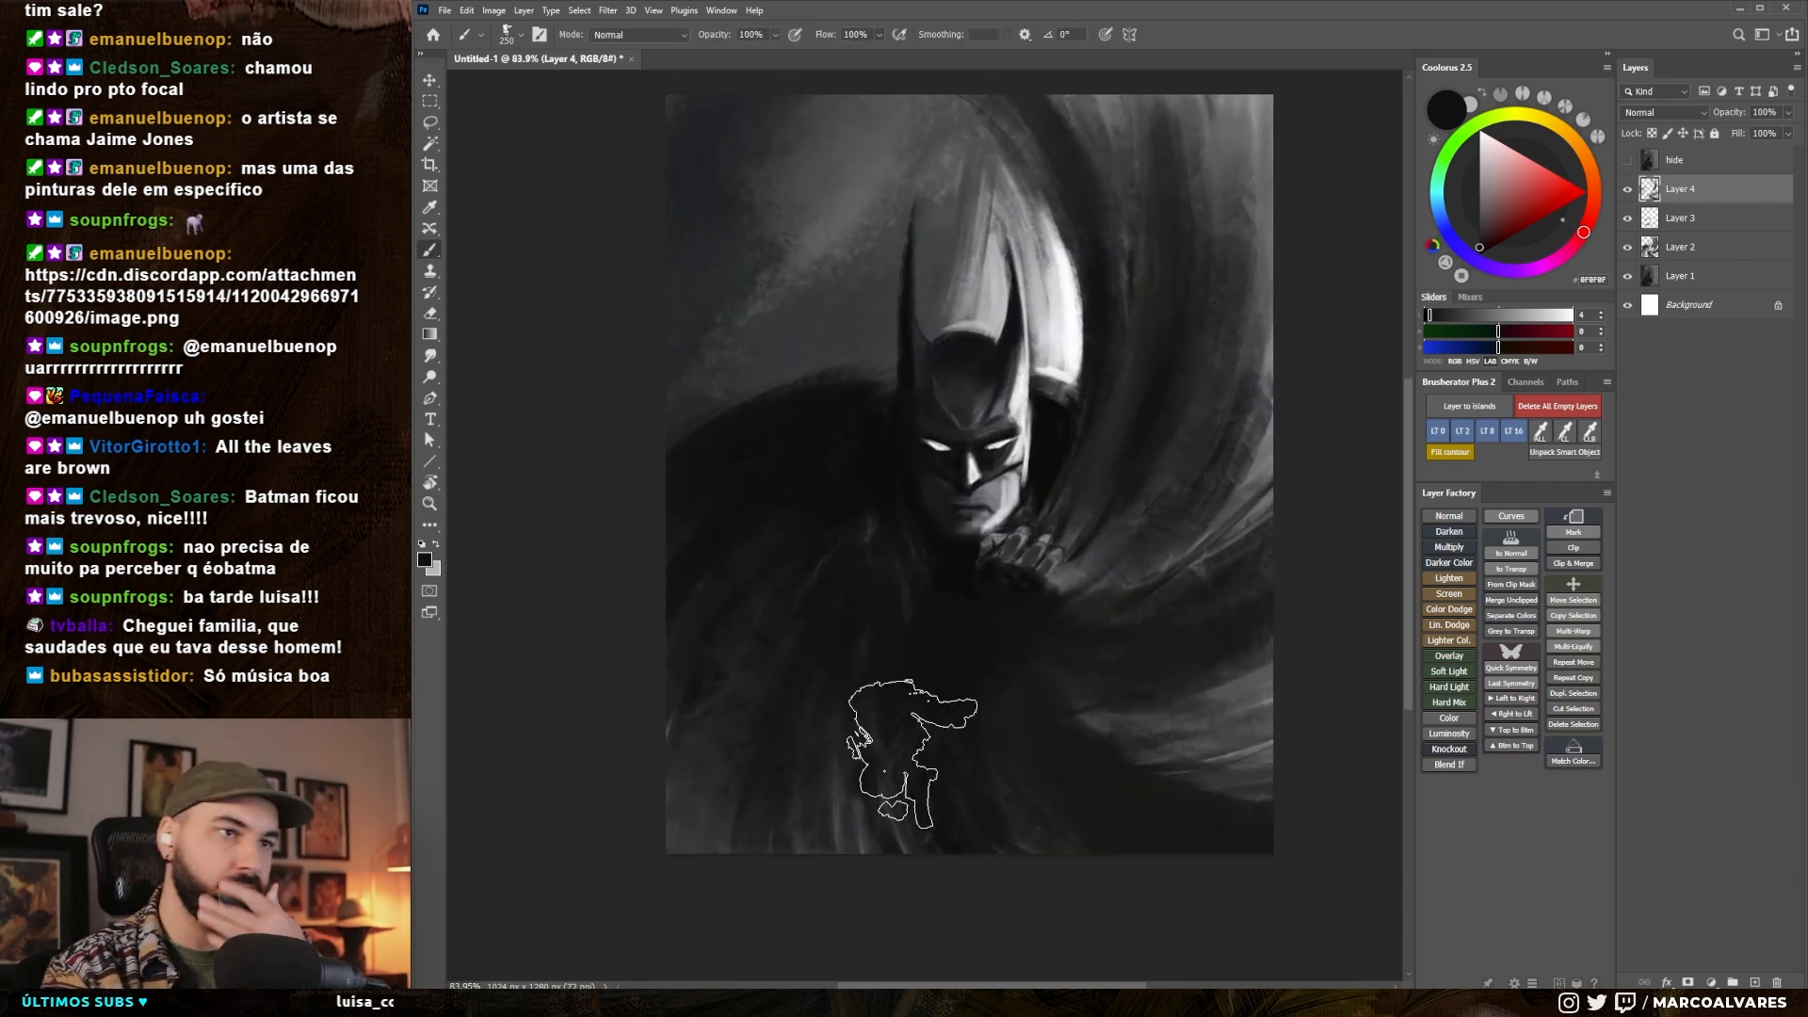
mouse_move(1330, 371)
left_mouse_down()
mouse_move(1320, 415)
mouse_move(1354, 384)
left_mouse_up()
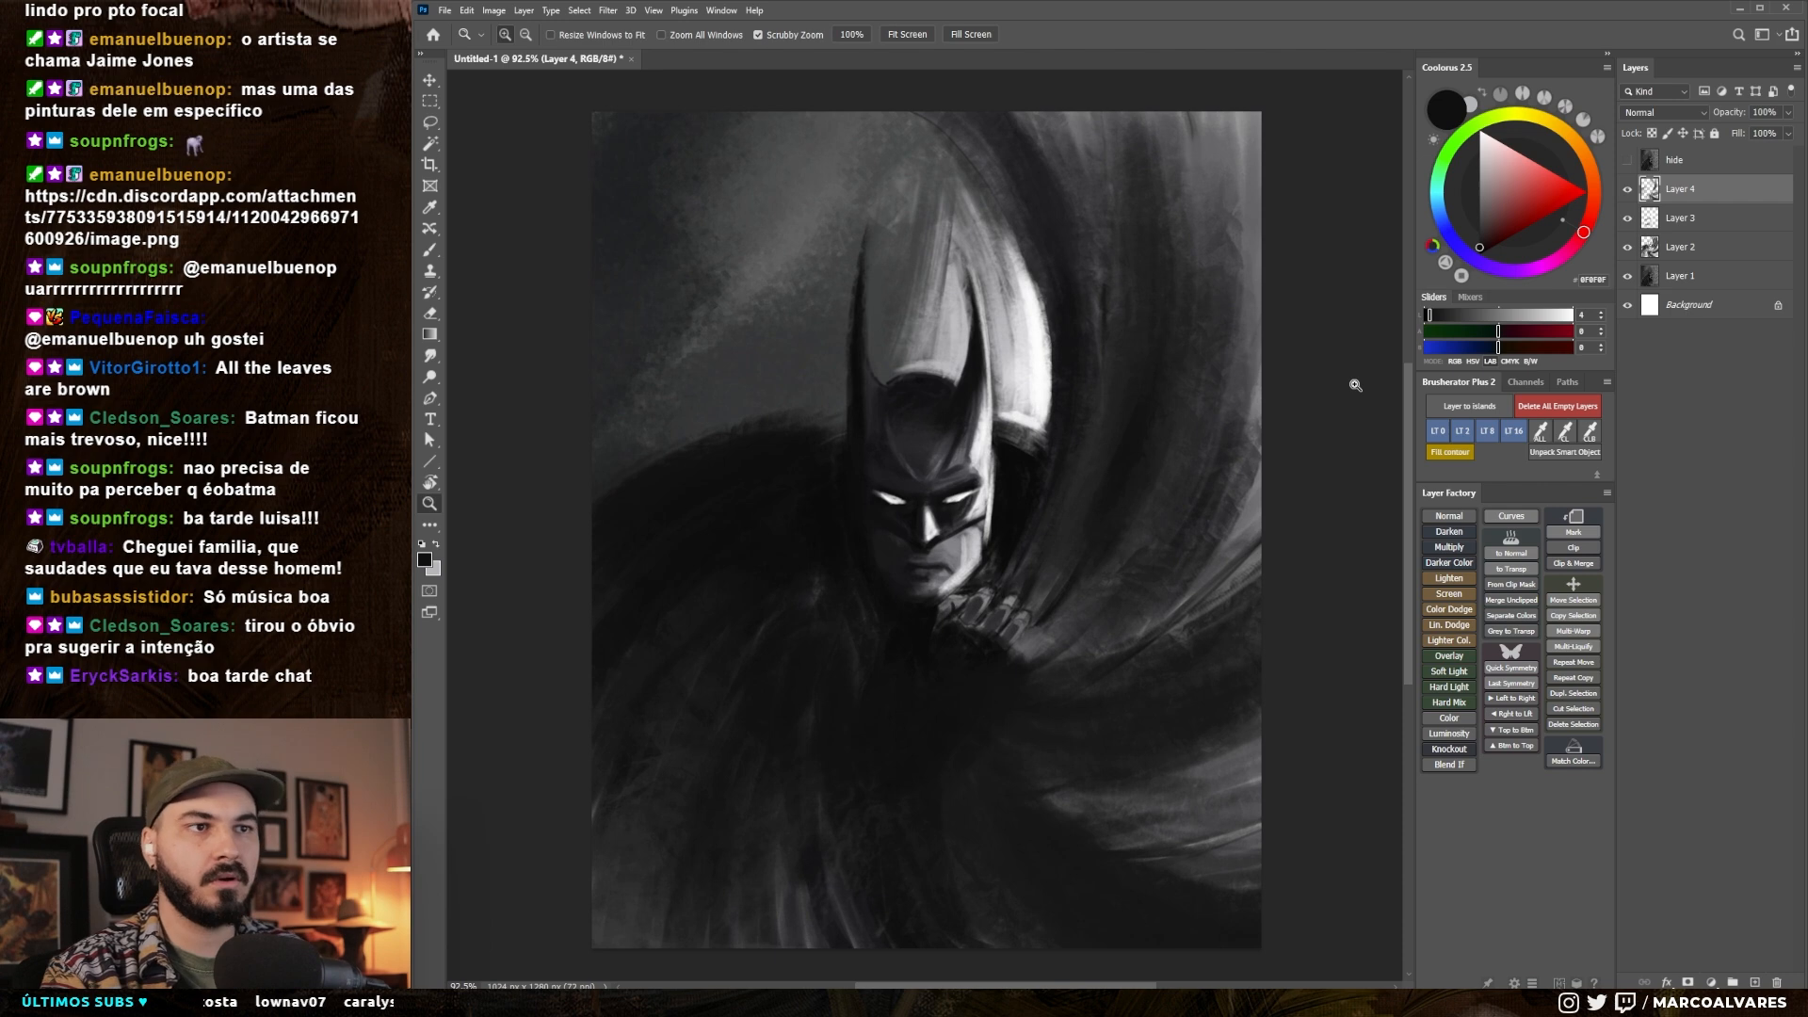
key("ctrl+comma")
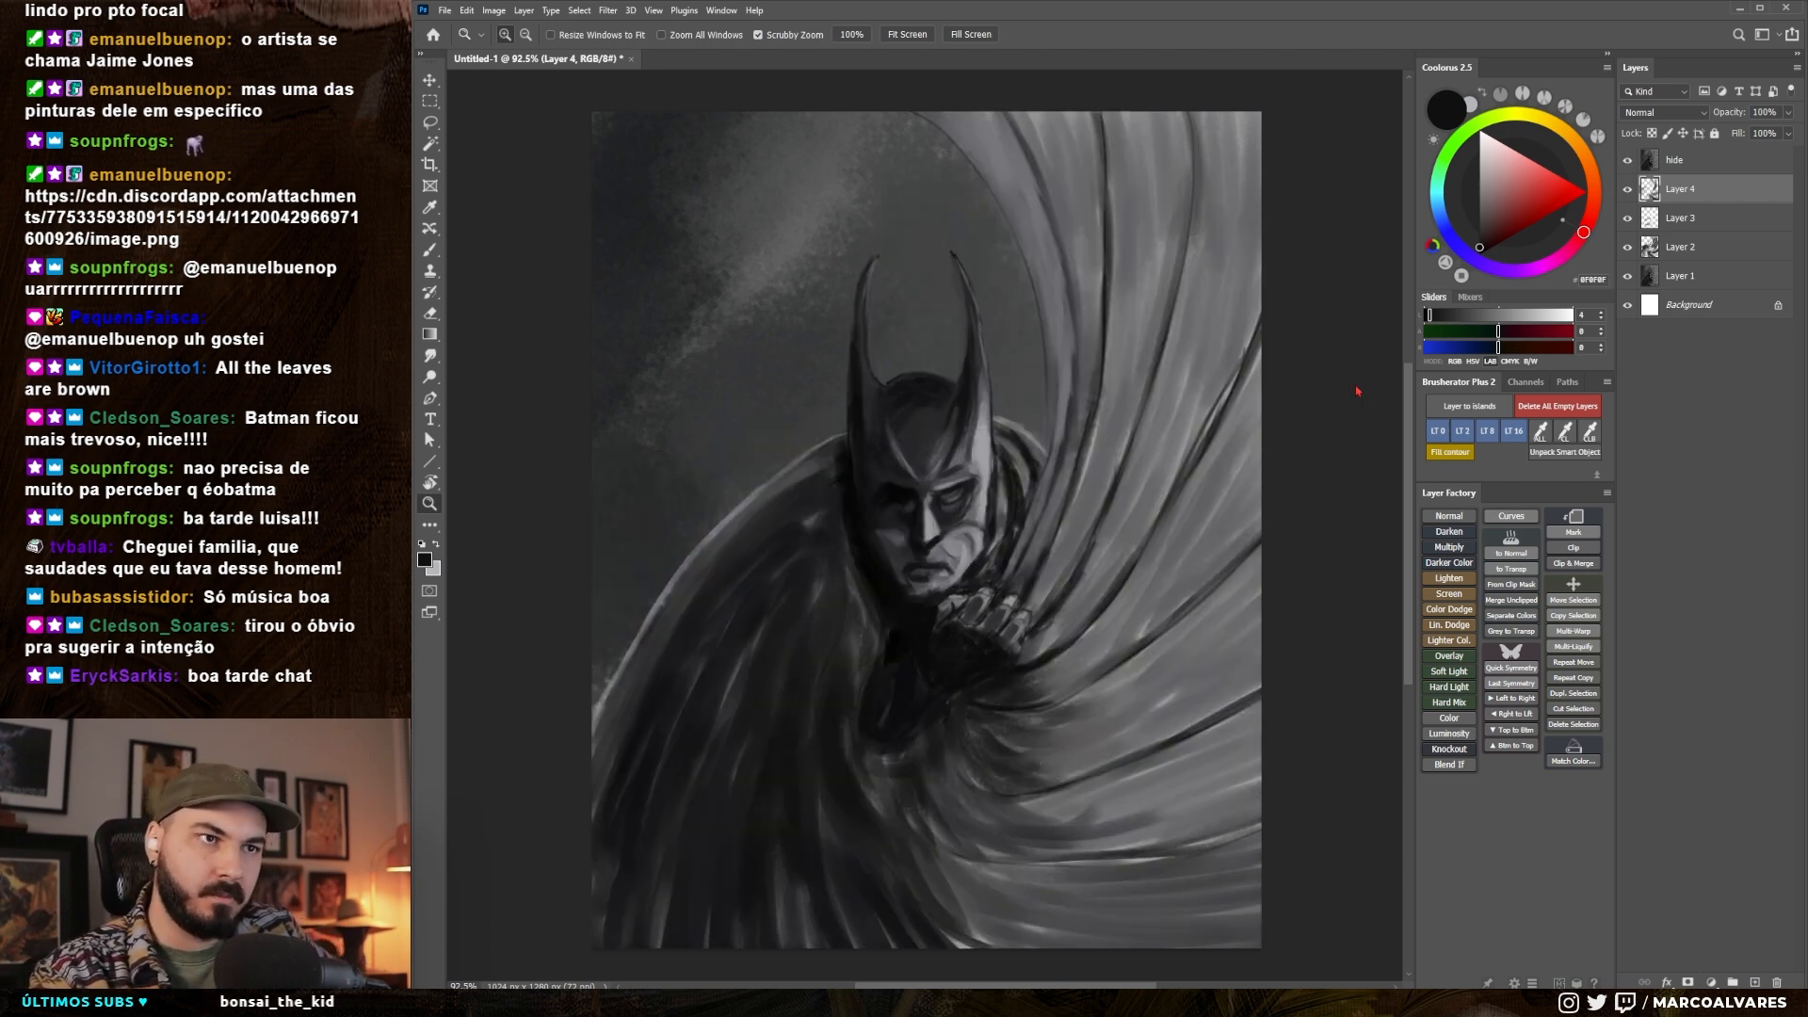
key("ctrl+comma")
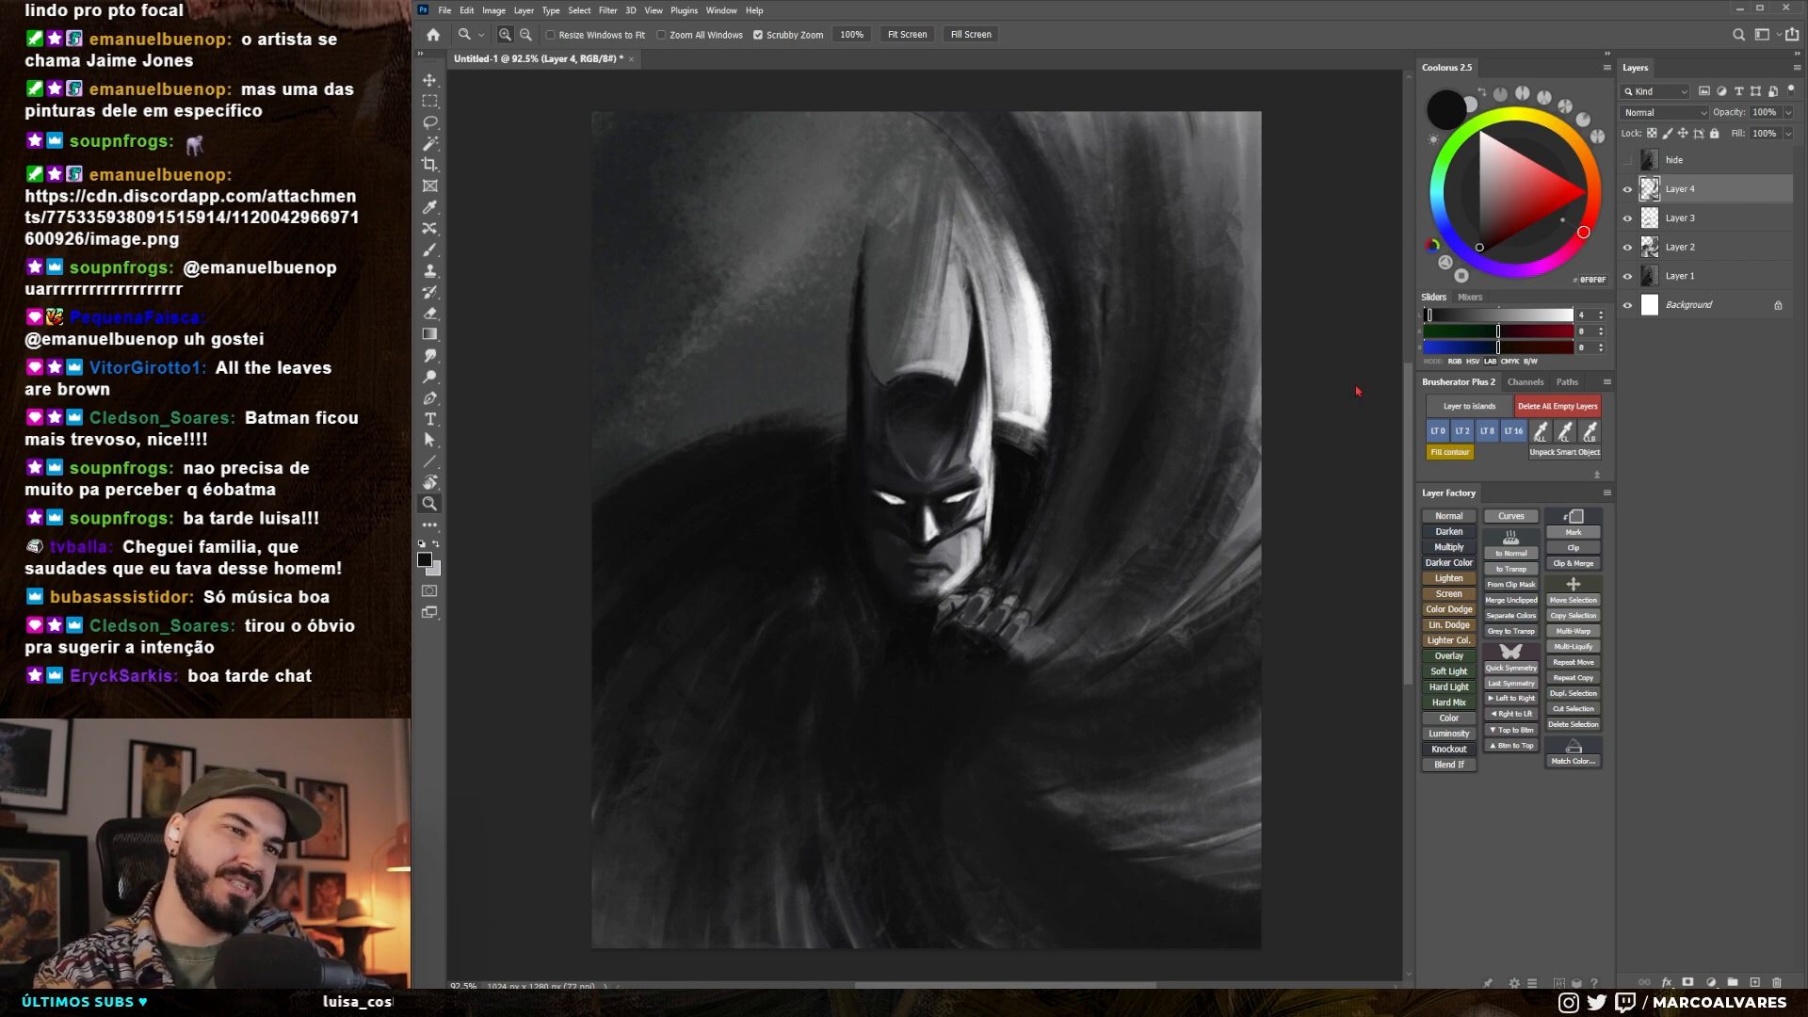
key("ctrl+comma")
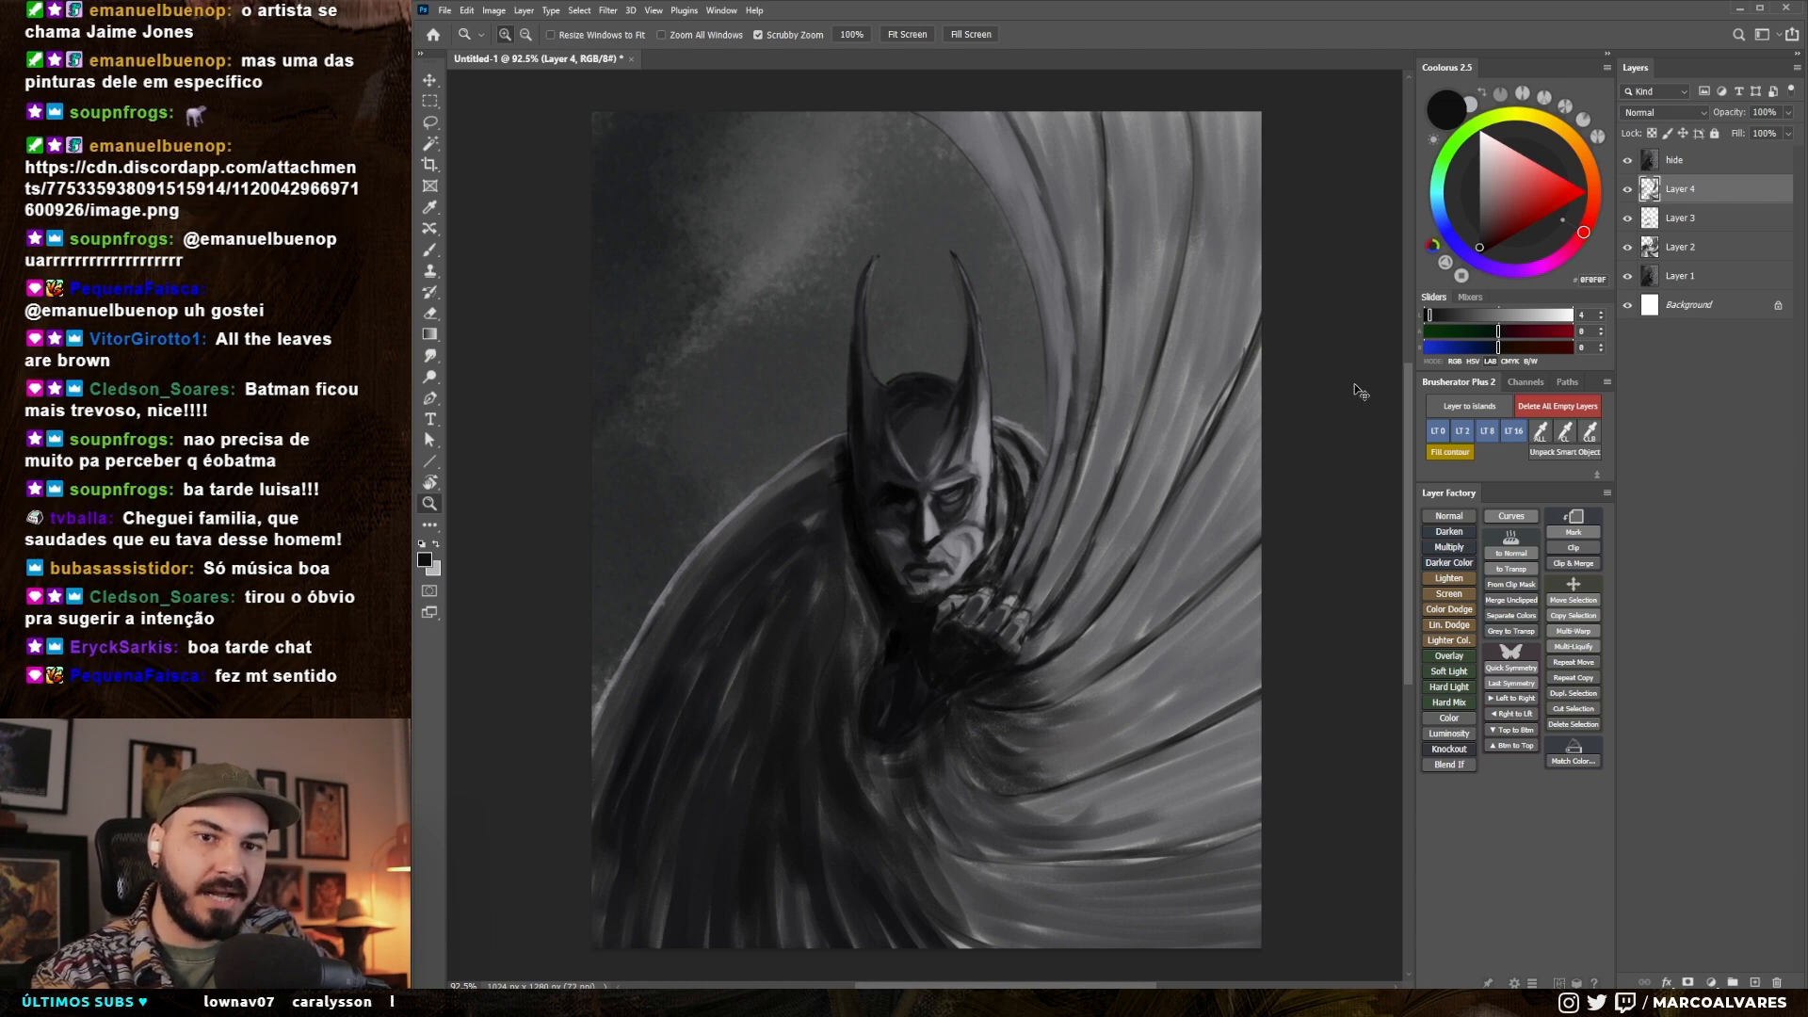
key("ctrl+comma")
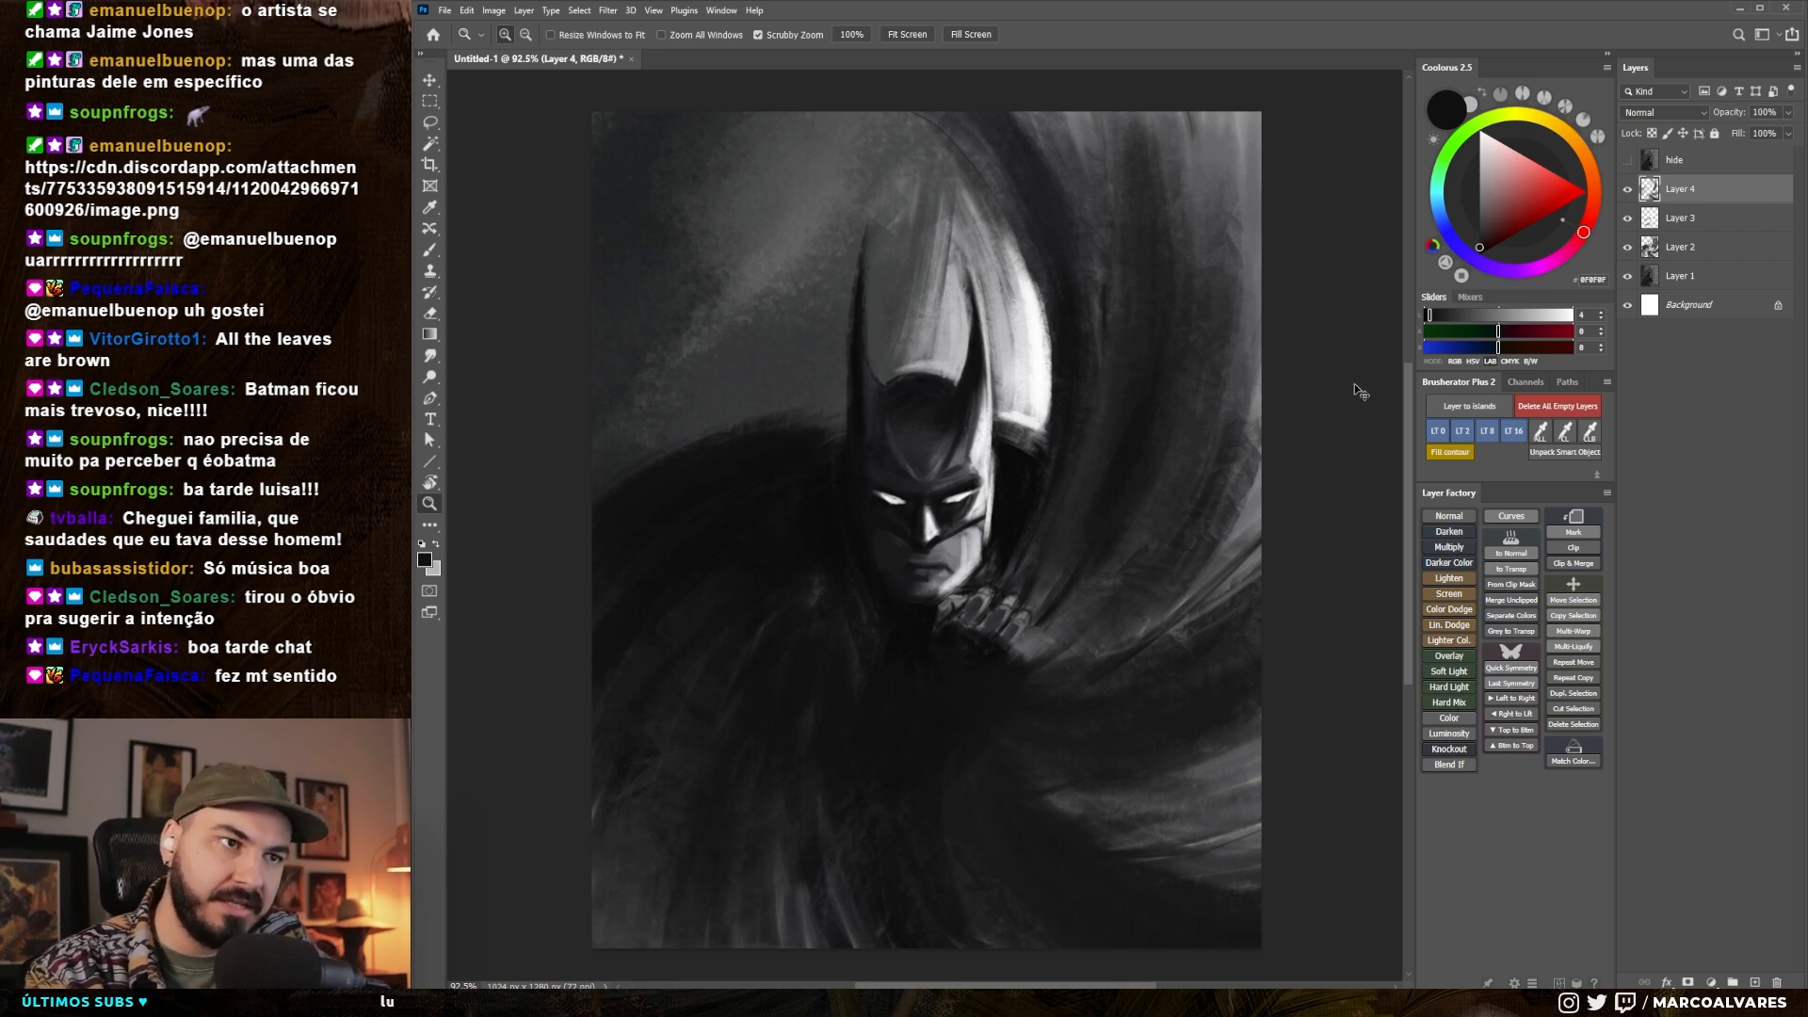
key("ctrl+comma")
key("ctrl+comma")
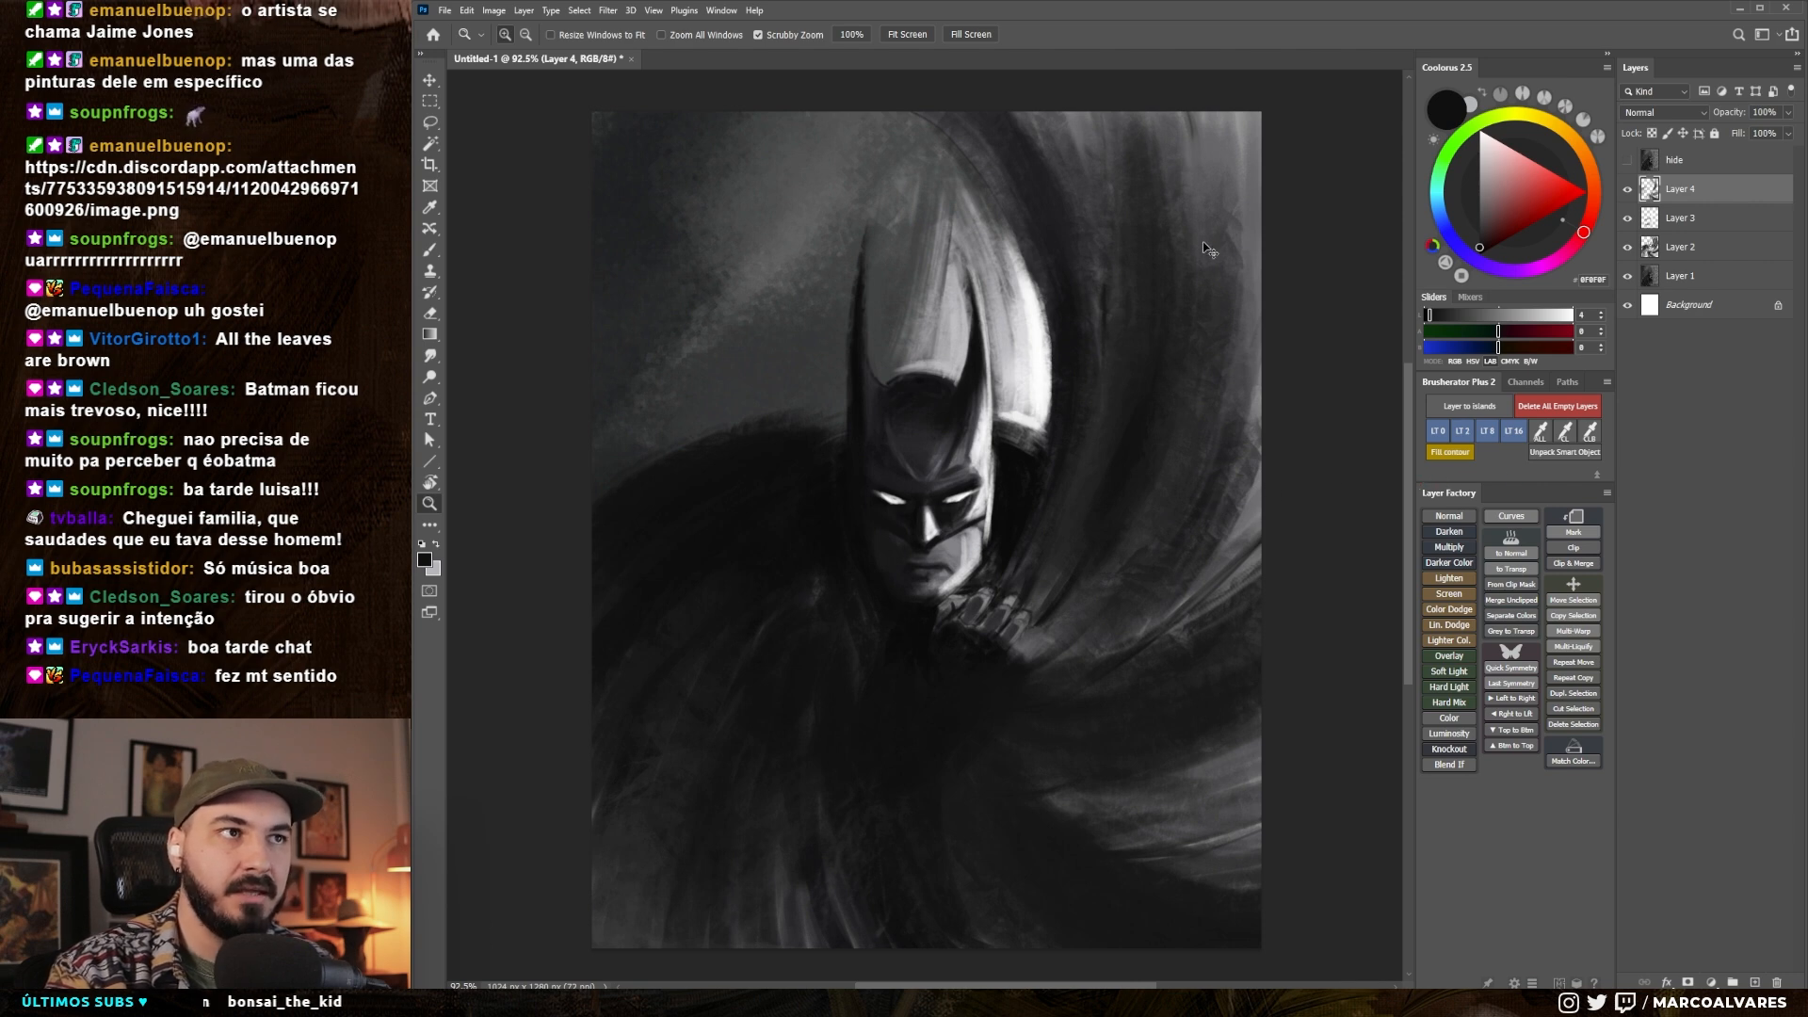
key("ctrl+comma")
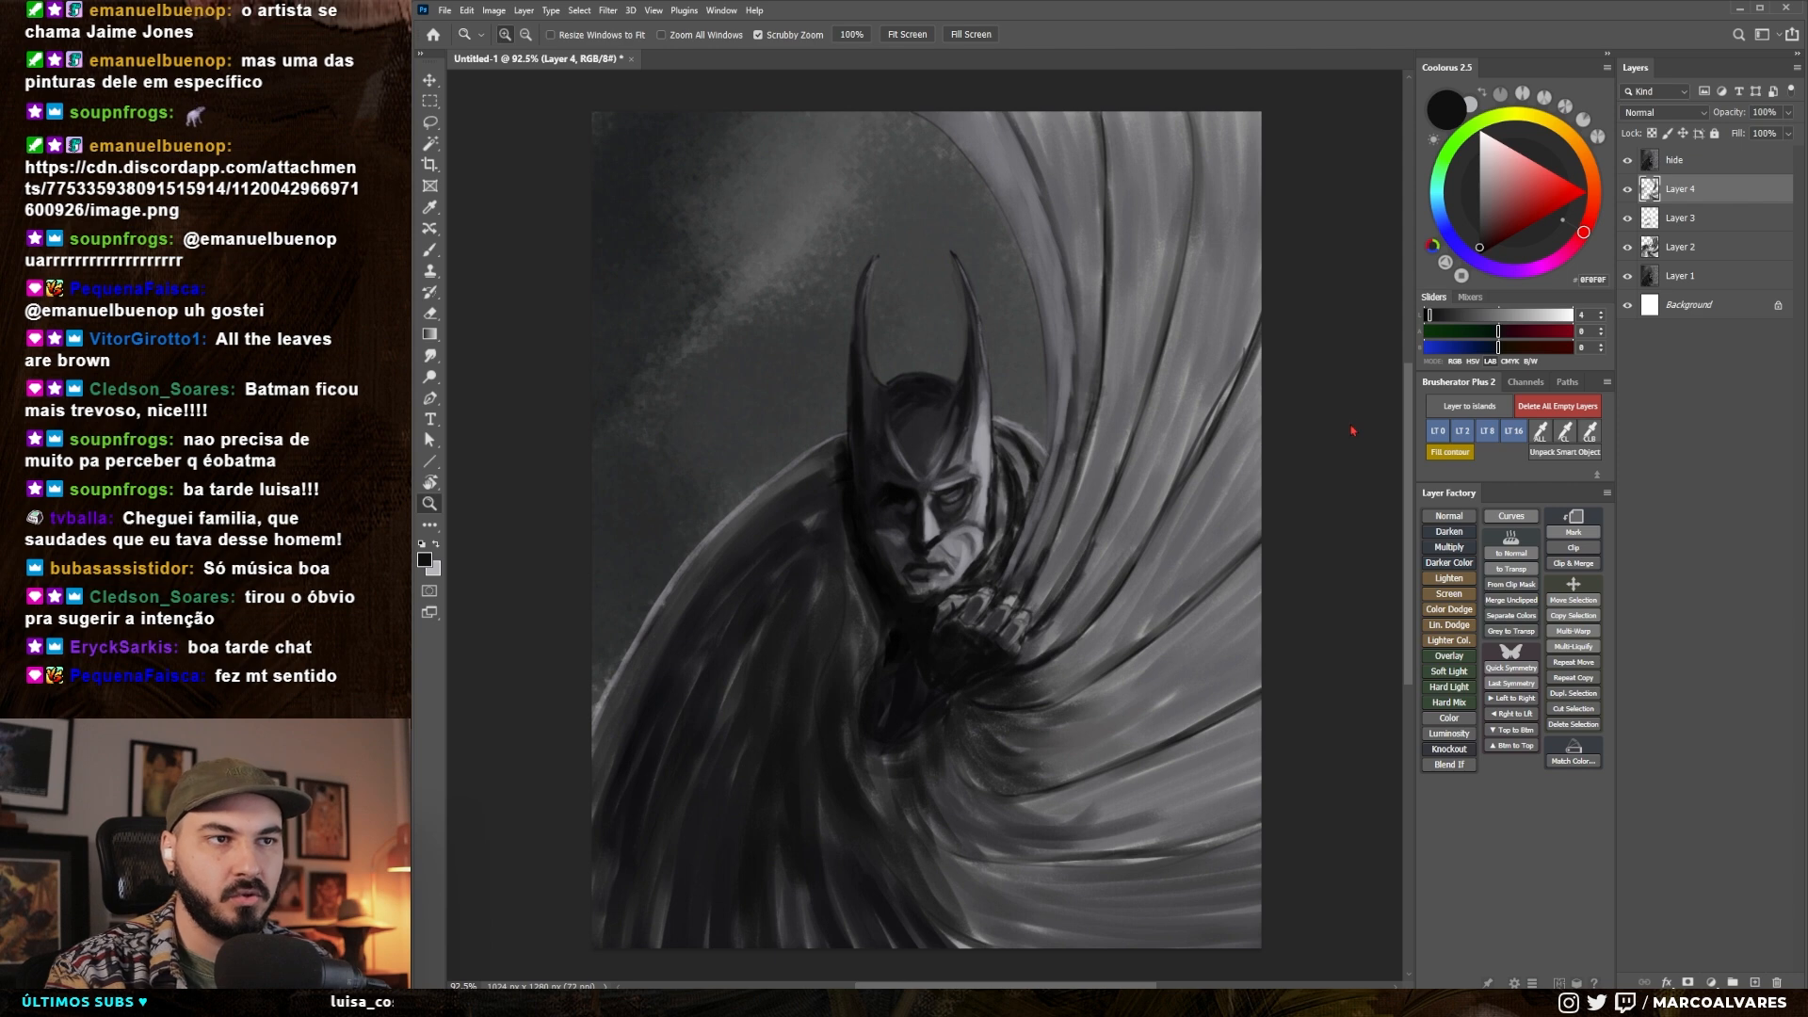
key("ctrl+comma")
left_click_drag(1151, 456, 1045, 459)
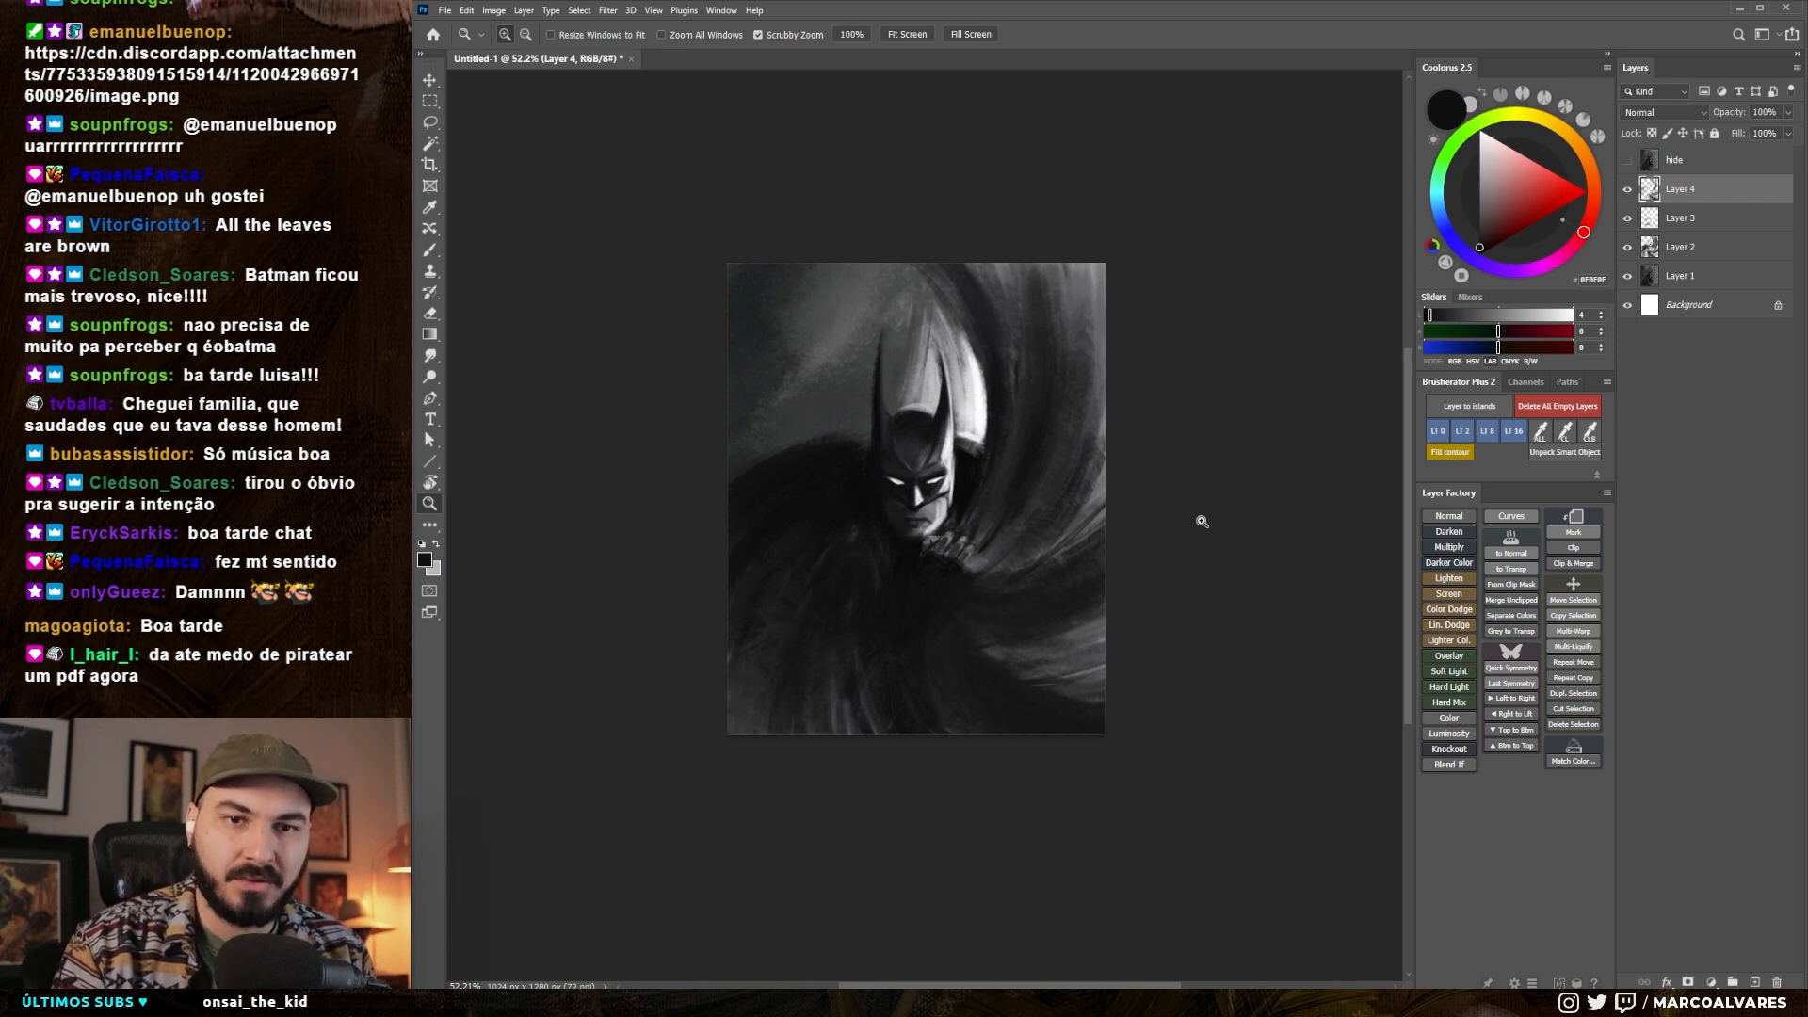
key("ctrl+comma")
left_click_drag(658, 687, 678, 674)
left_click_drag(685, 571, 593, 675)
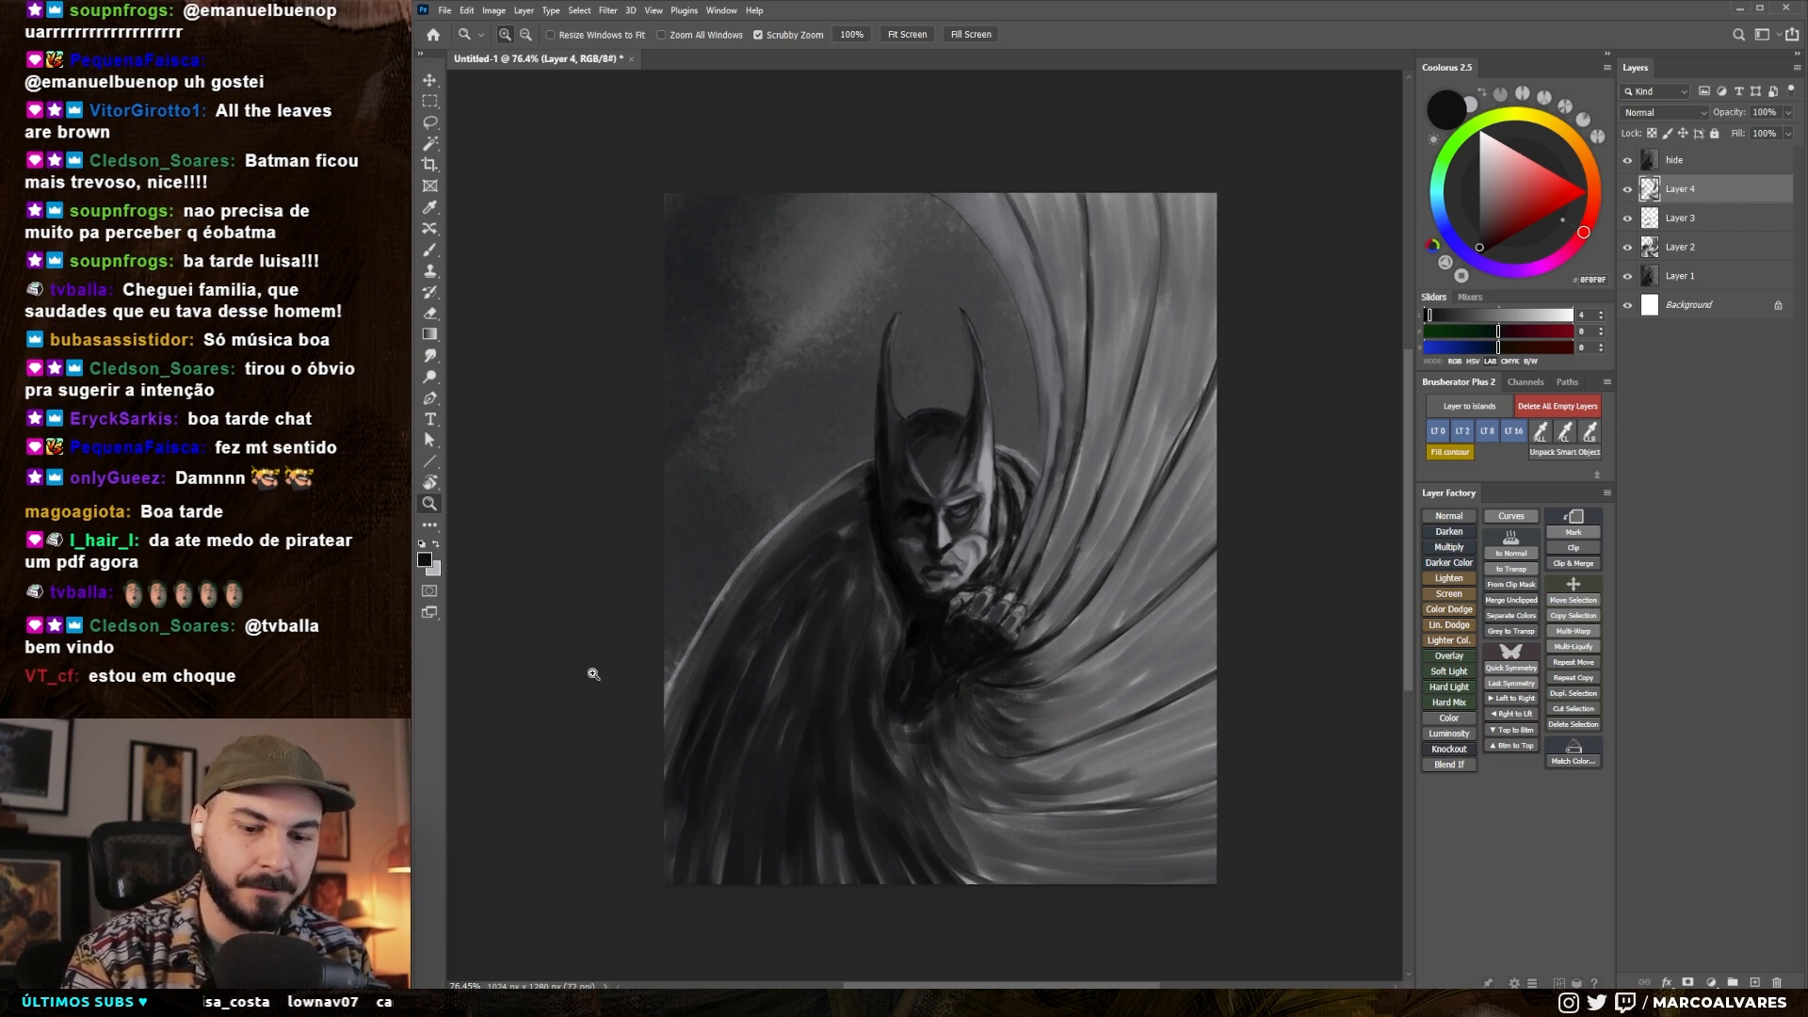
key("ctrl+comma")
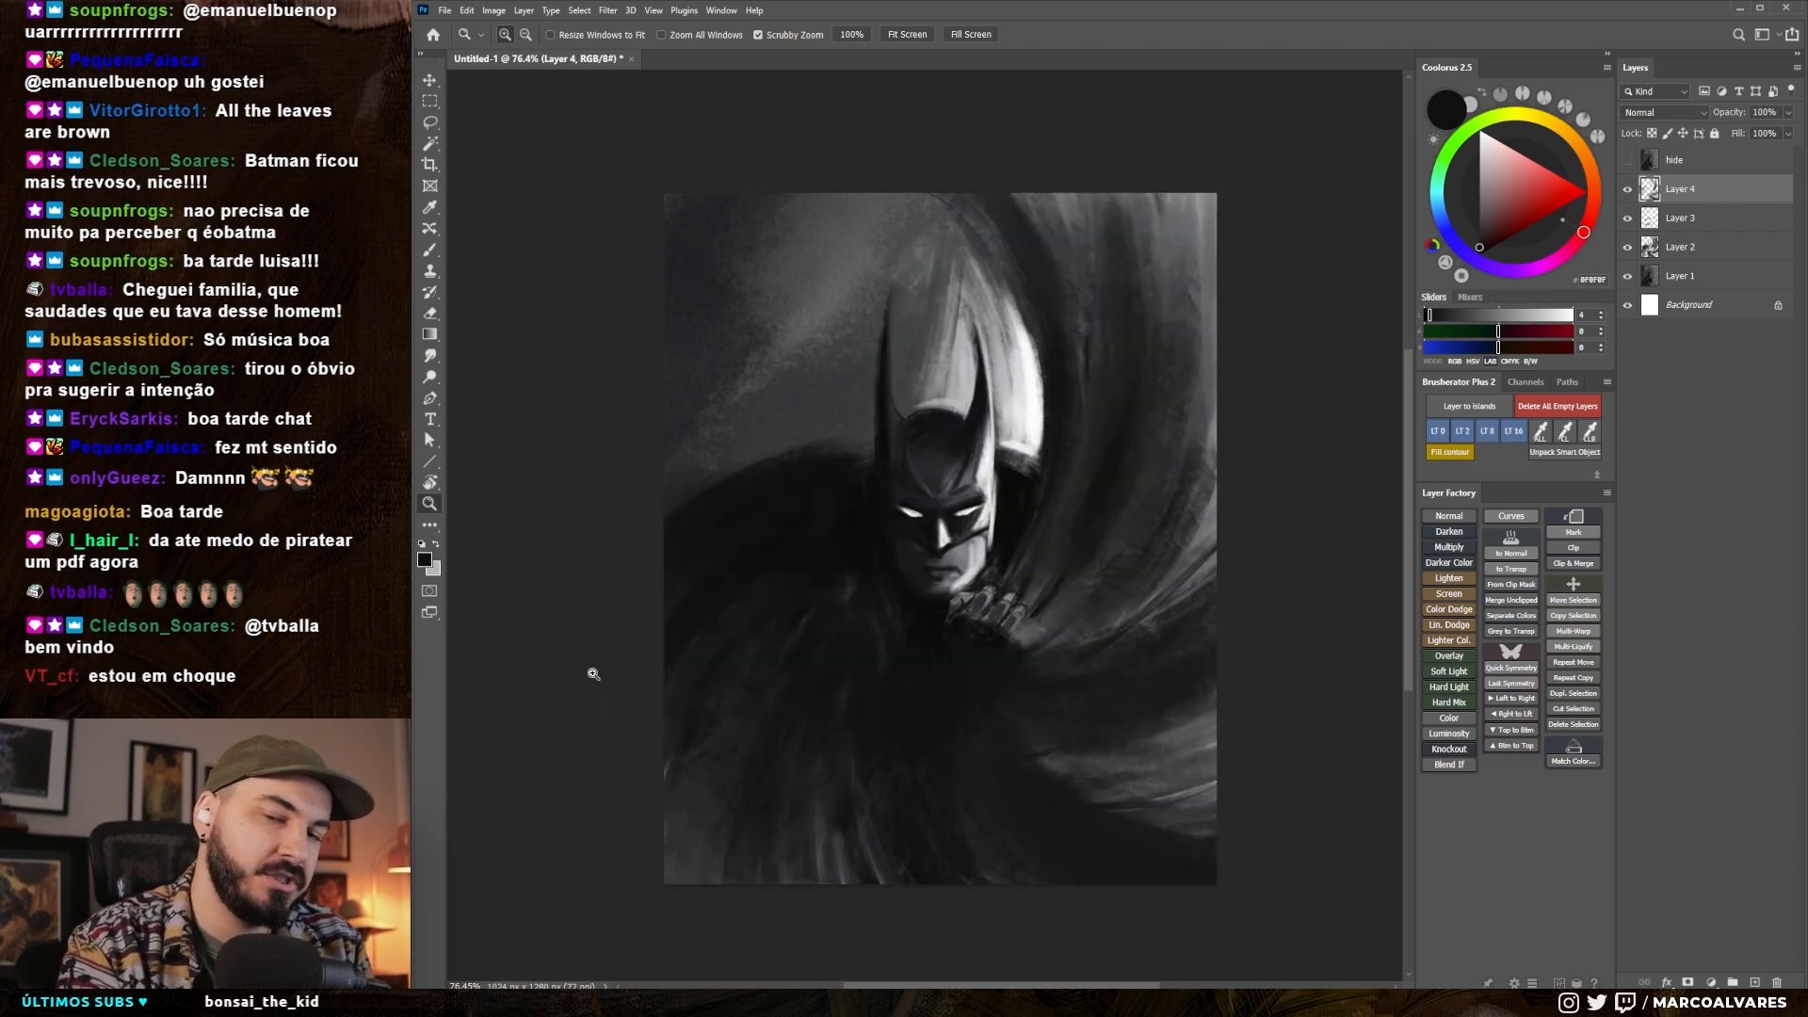